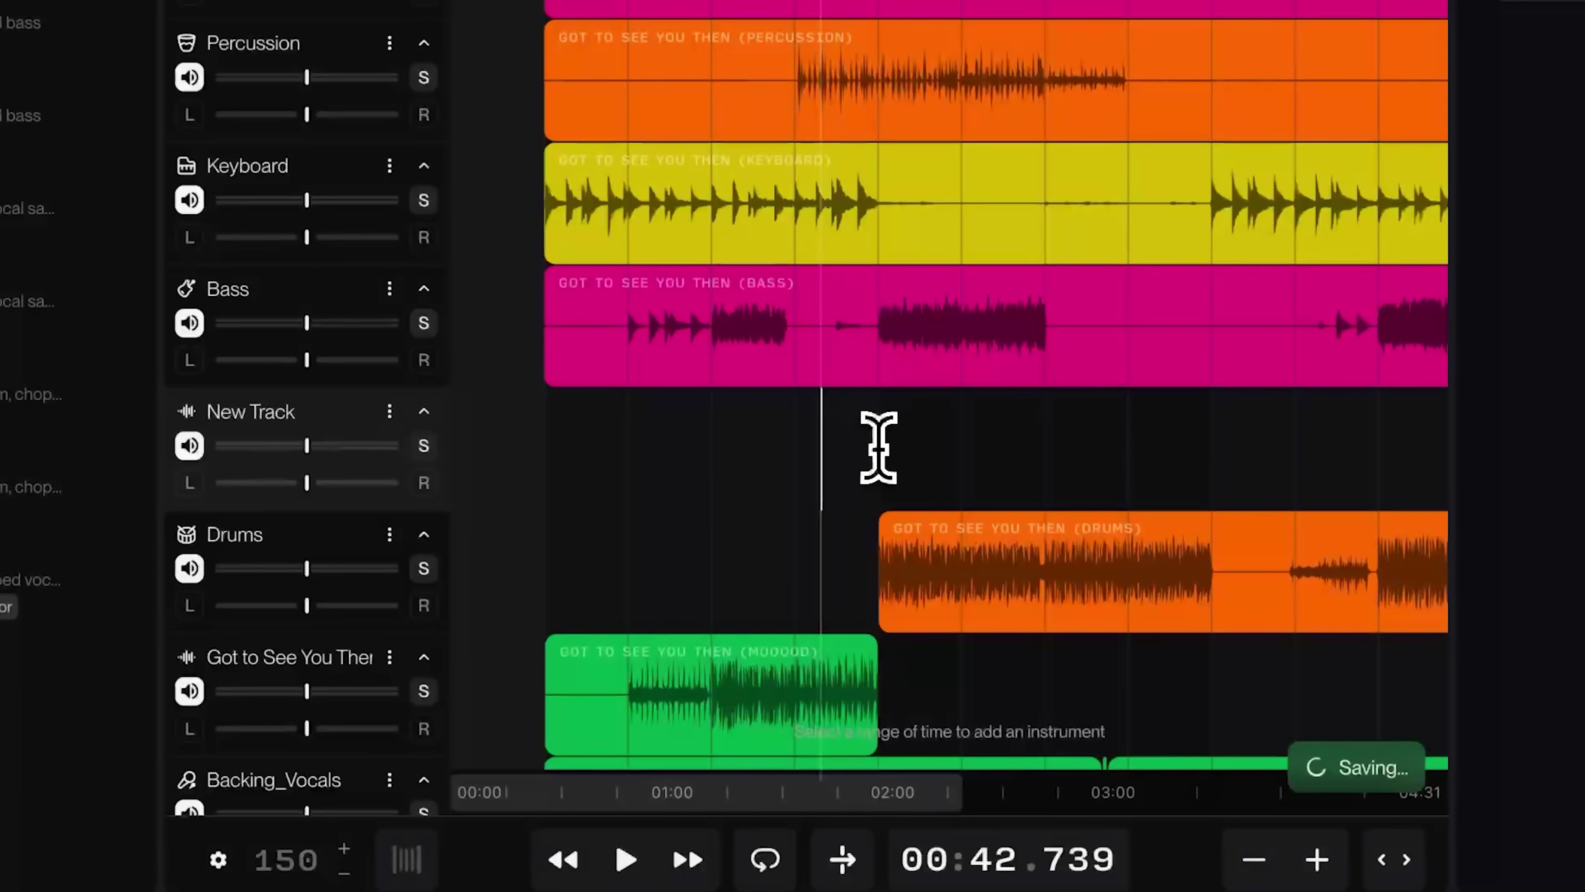
# Select the empty part of New Track alongside the long early Bass section, choose an instrument type and add a generated instrument there
pyautogui.moveTo(879, 447); pyautogui.dragTo(1039, 434)
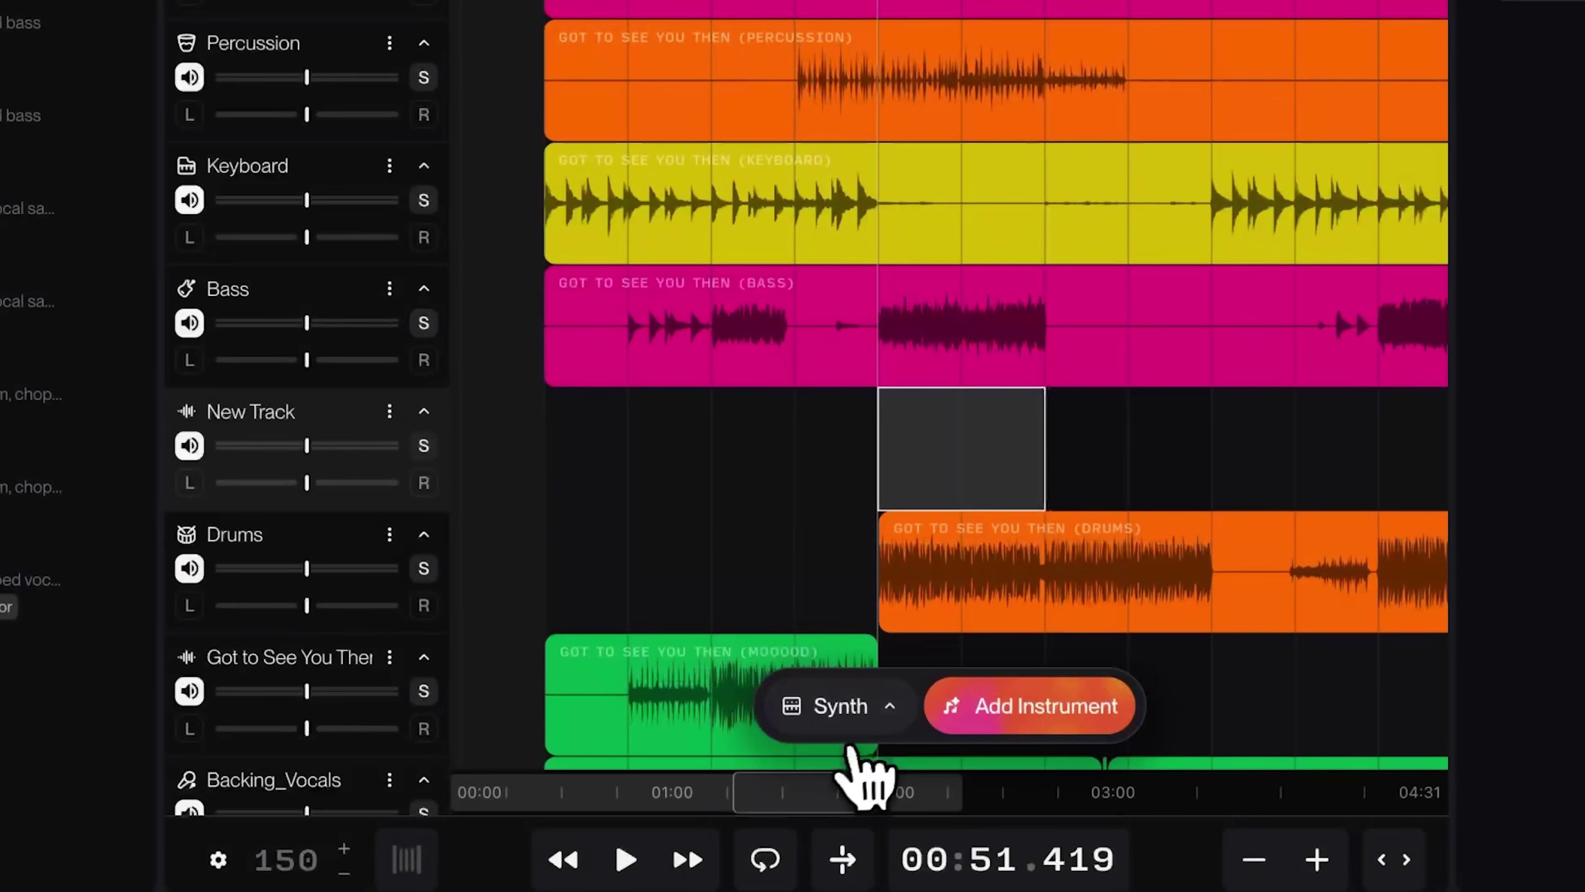
pyautogui.click(876, 705)
pyautogui.click(899, 354)
pyautogui.click(1027, 718)
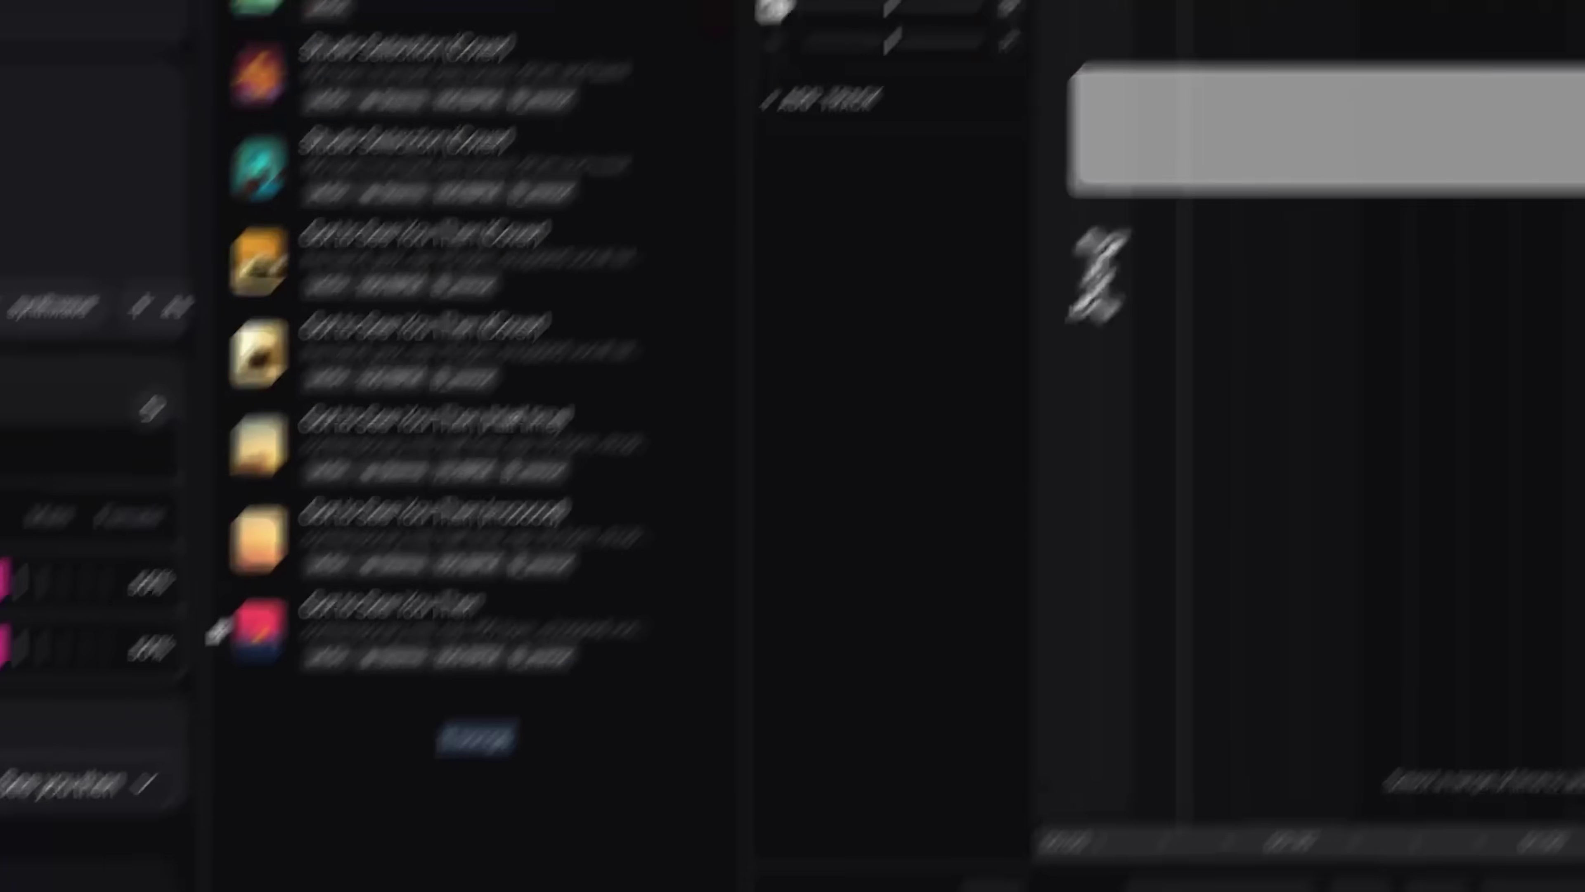
# Place the song clip at the start of the timeline and insert all of its Version 1 stems
pyautogui.moveTo(1098, 274); pyautogui.dragTo(1155, 6)
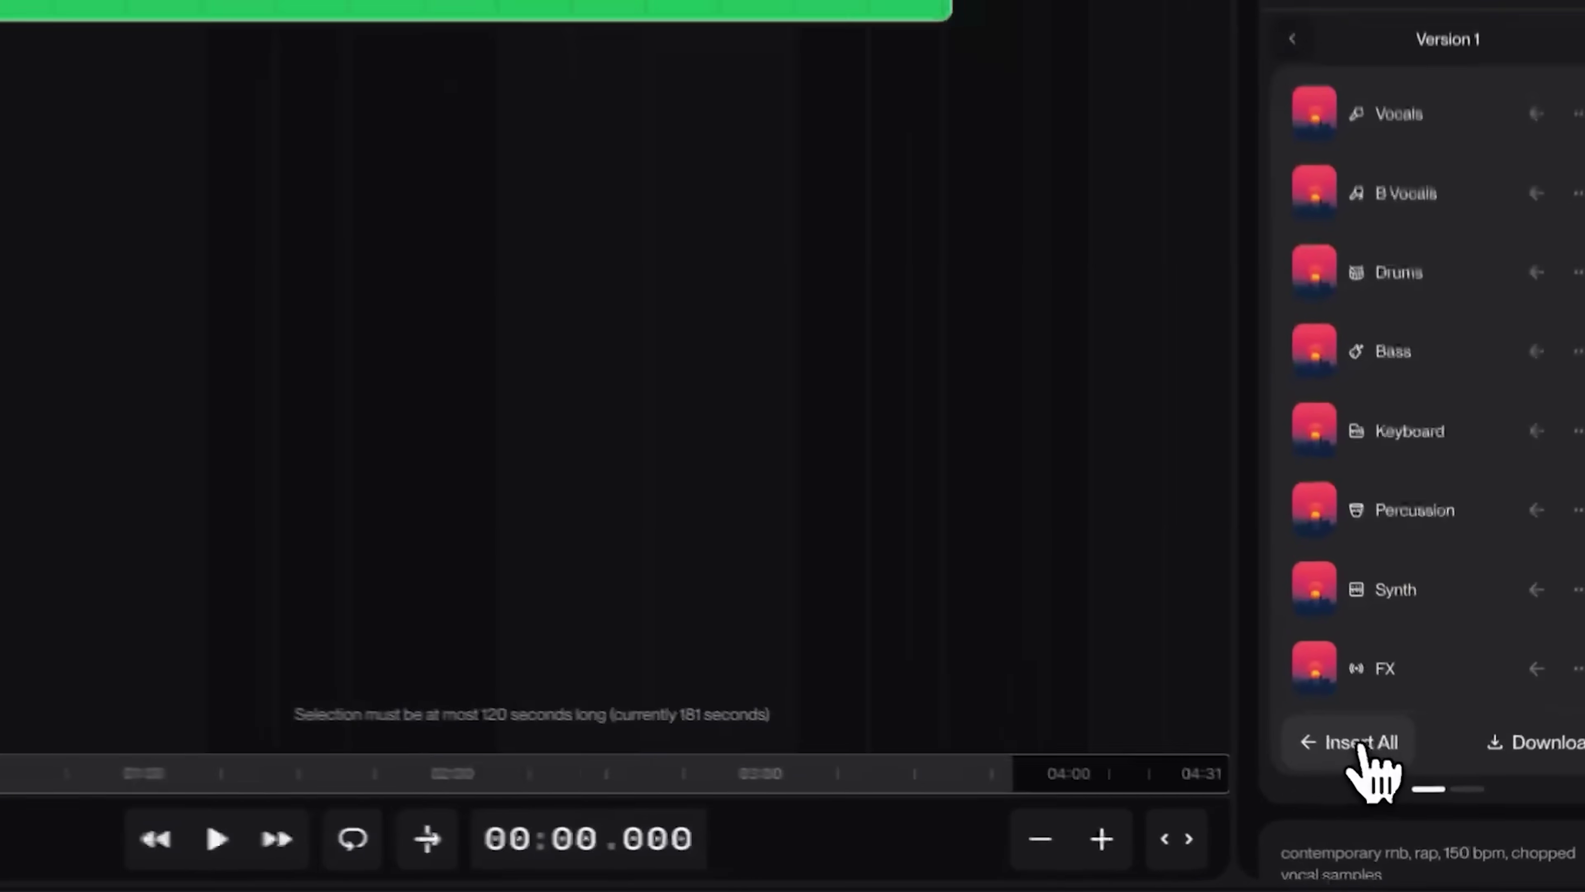
pyautogui.click(1411, 808)
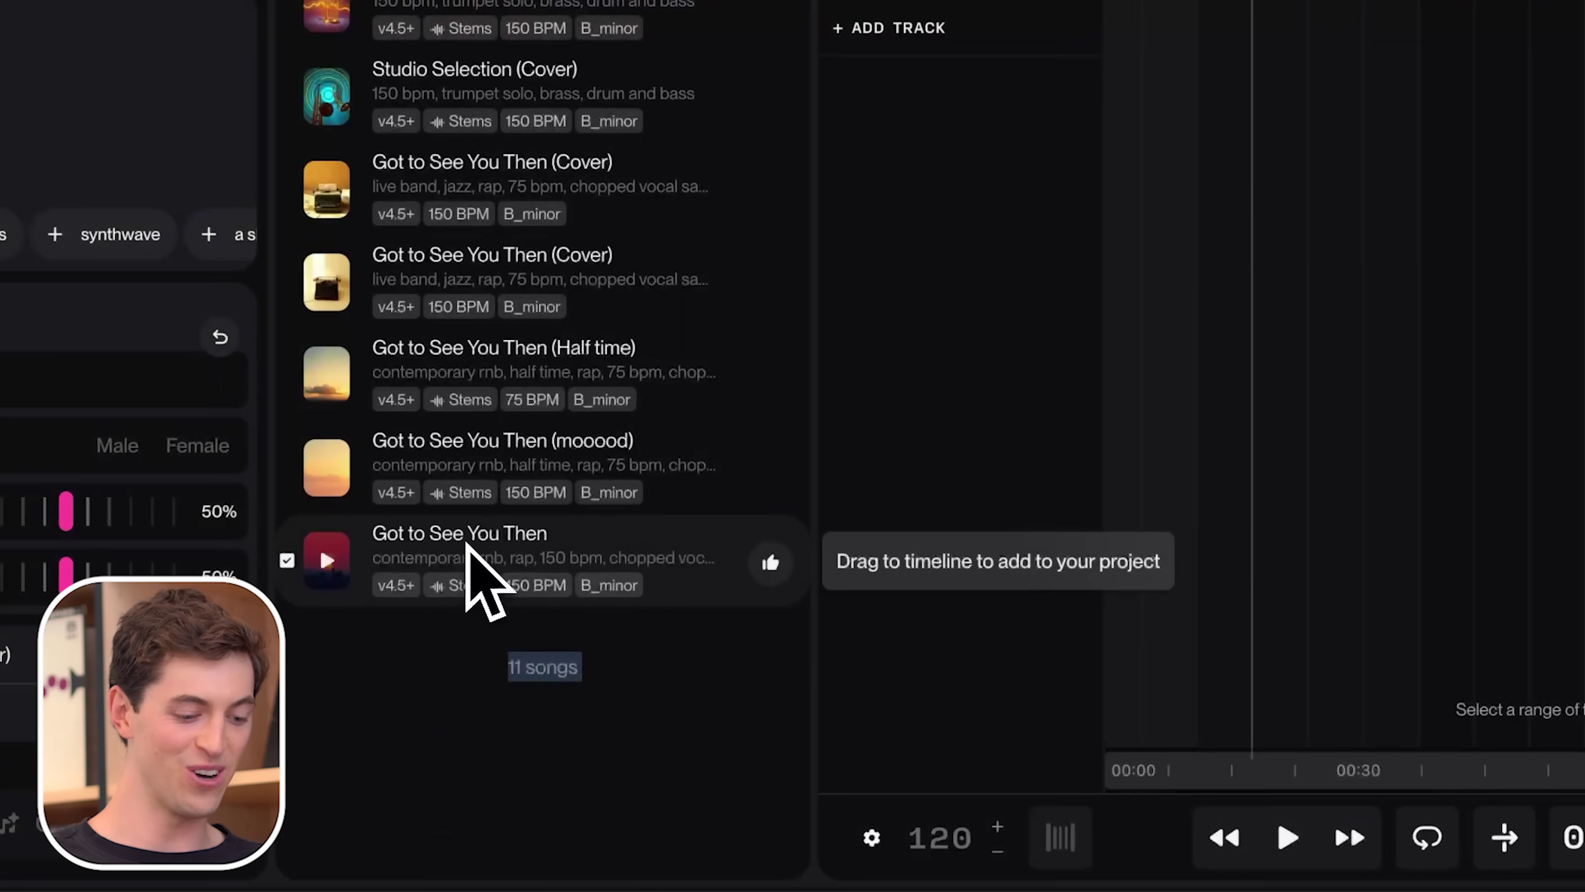
# Add the song Got to See You Then to the empty timeline and collapse the create form and the workspace
pyautogui.moveTo(469, 540); pyautogui.dragTo(1223, 0)
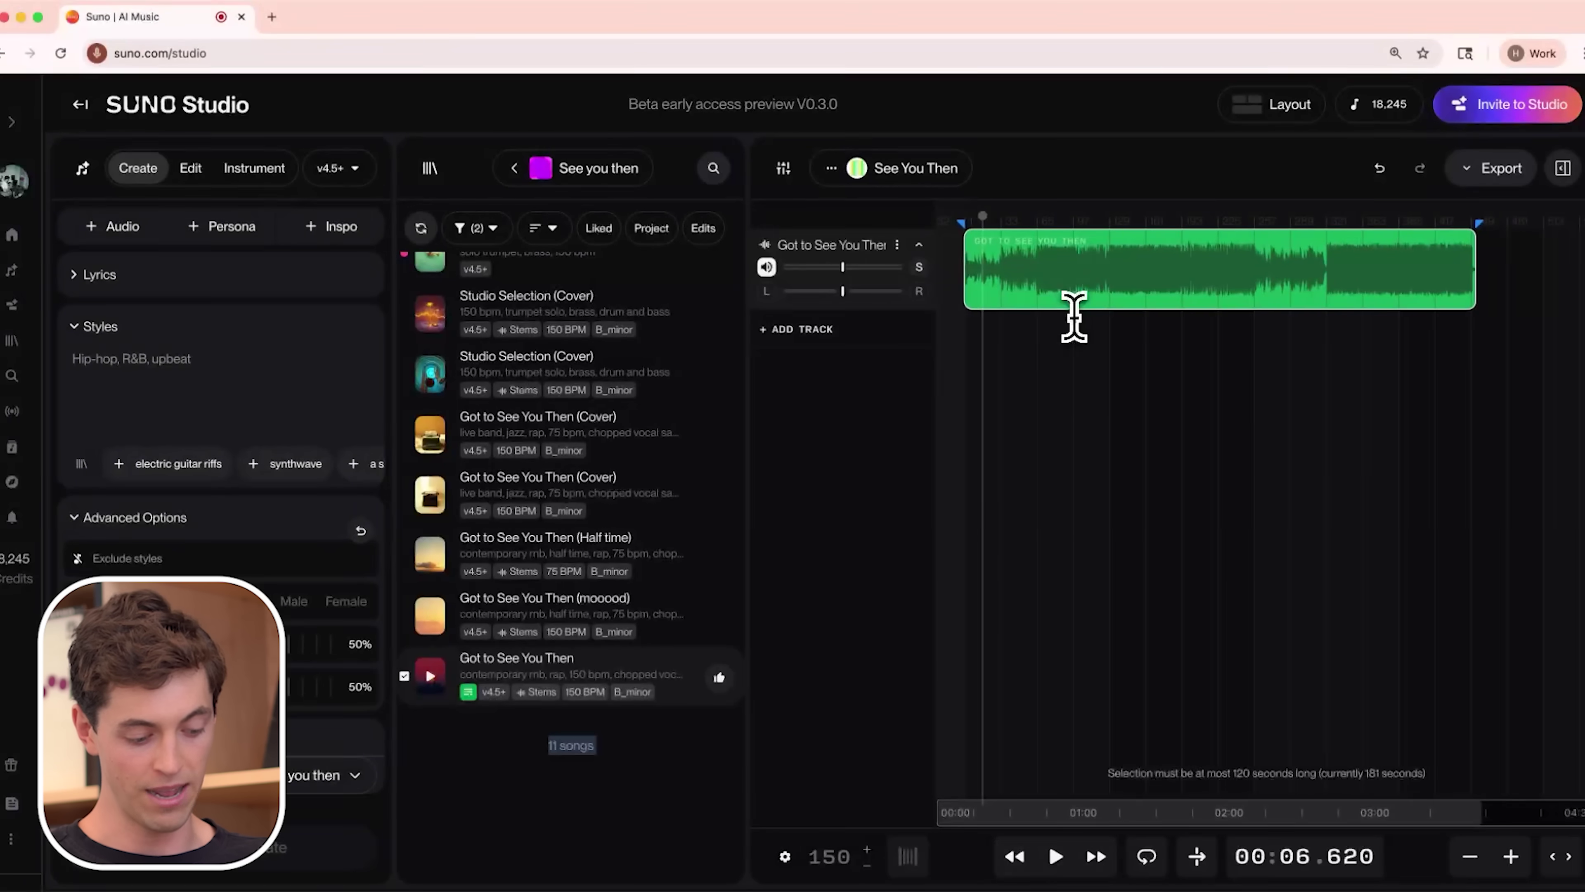
pyautogui.press('1')
pyautogui.press('2')
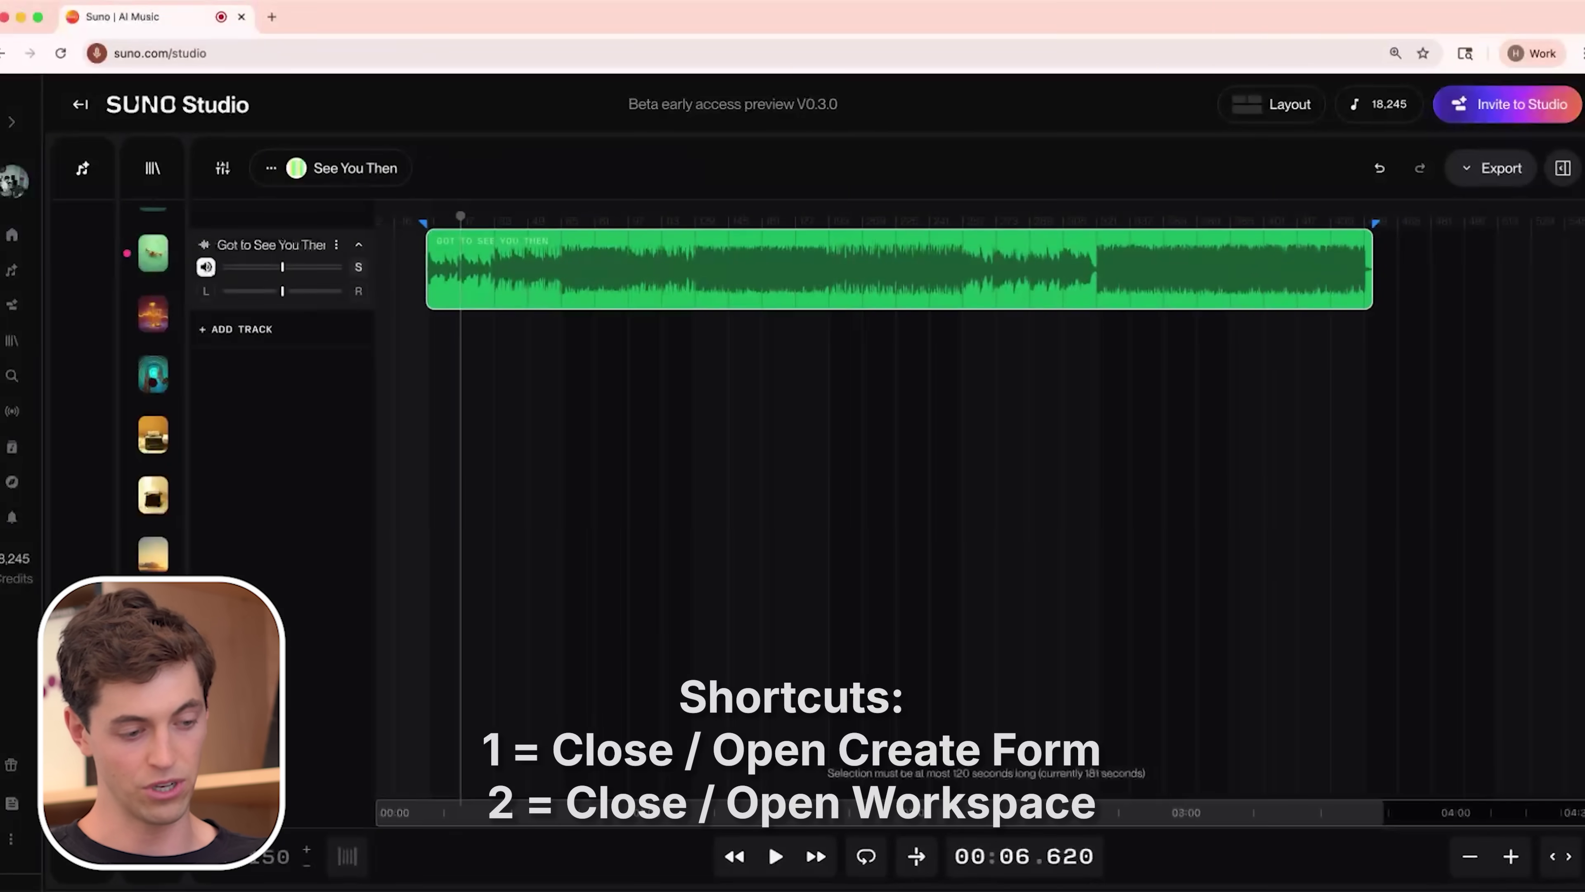
# Place the playhead at the very start of the Got to See You Then clip
pyautogui.scroll(5, 556, 336)
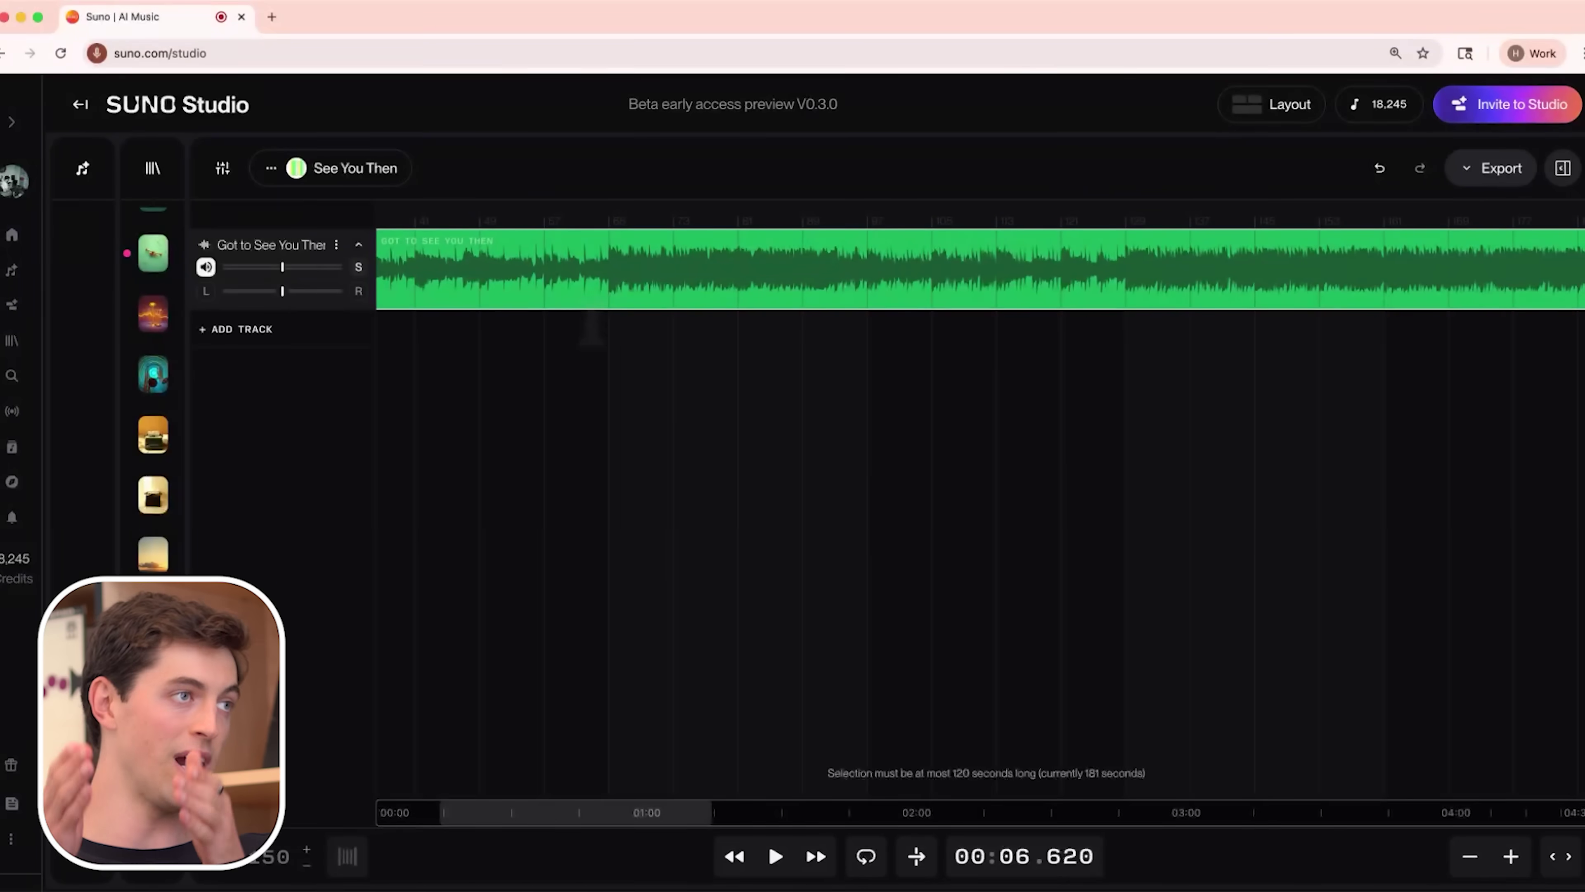
pyautogui.scroll(-3, 980, 268)
pyautogui.scroll(-3, 979, 268)
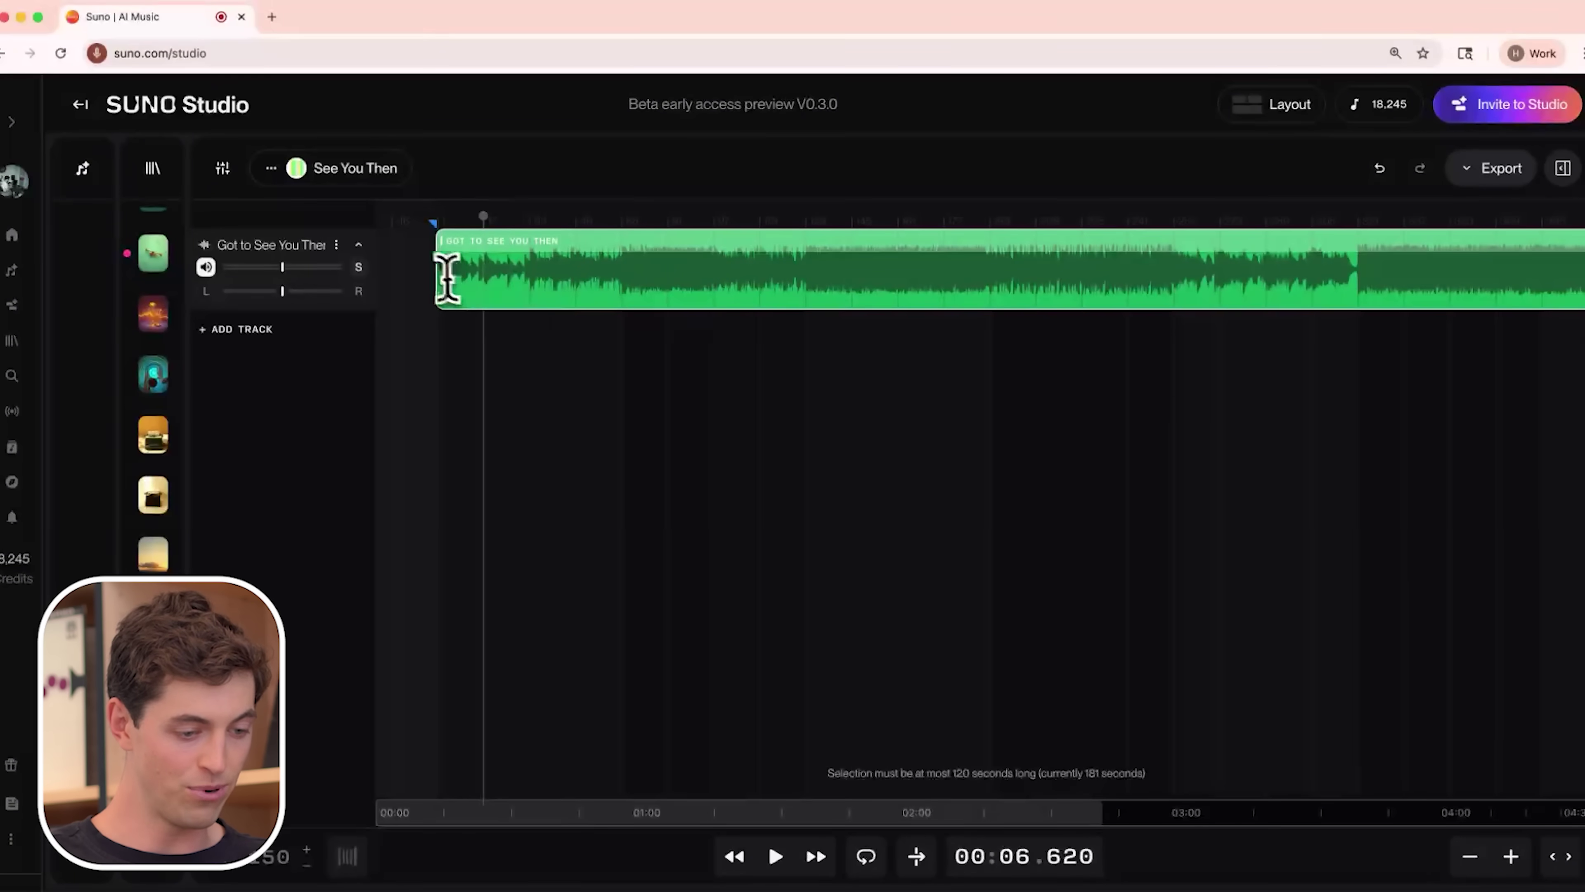
pyautogui.click(436, 275)
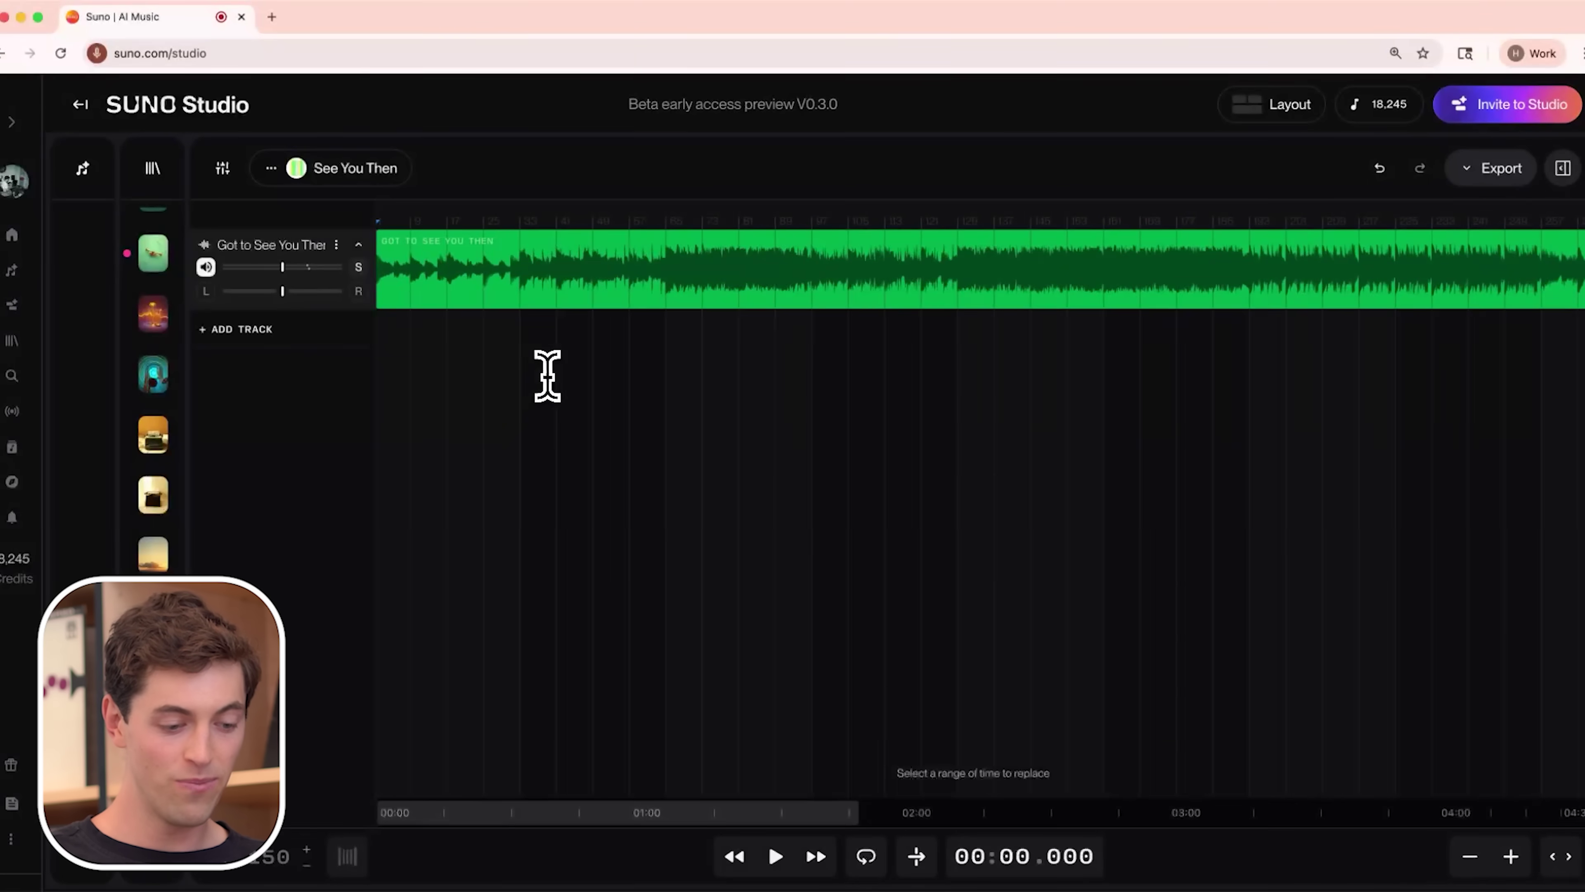
# Try deleting the clip's opening up to bar 33 and moving the remaining audio toward the start of the timeline
pyautogui.scroll(3, 548, 375)
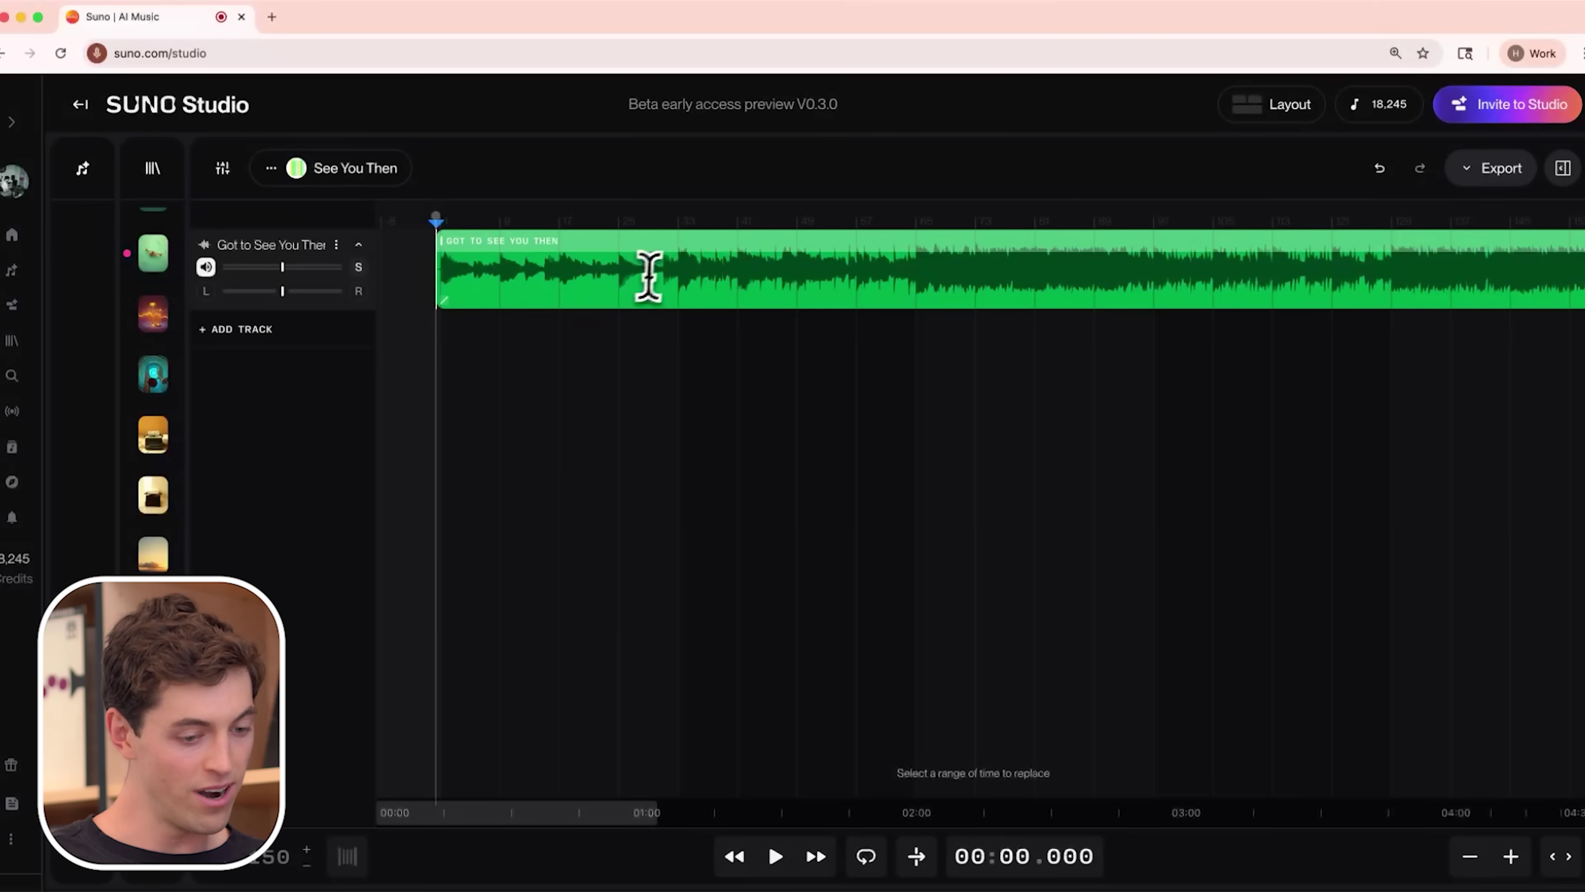
pyautogui.moveTo(679, 274); pyautogui.dragTo(443, 254)
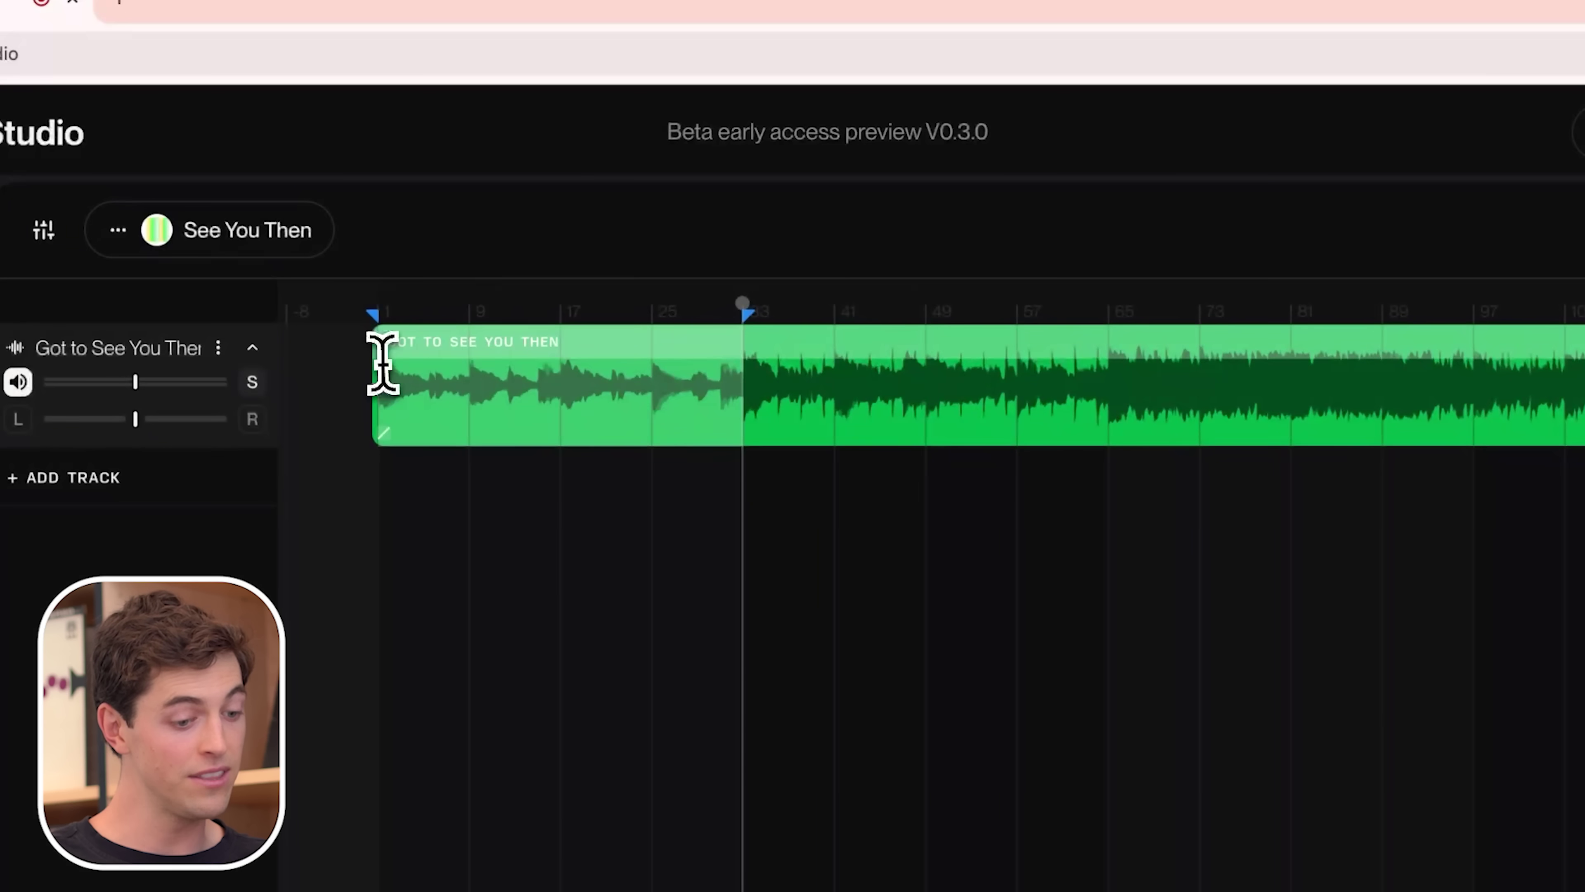
pyautogui.press('Delete')
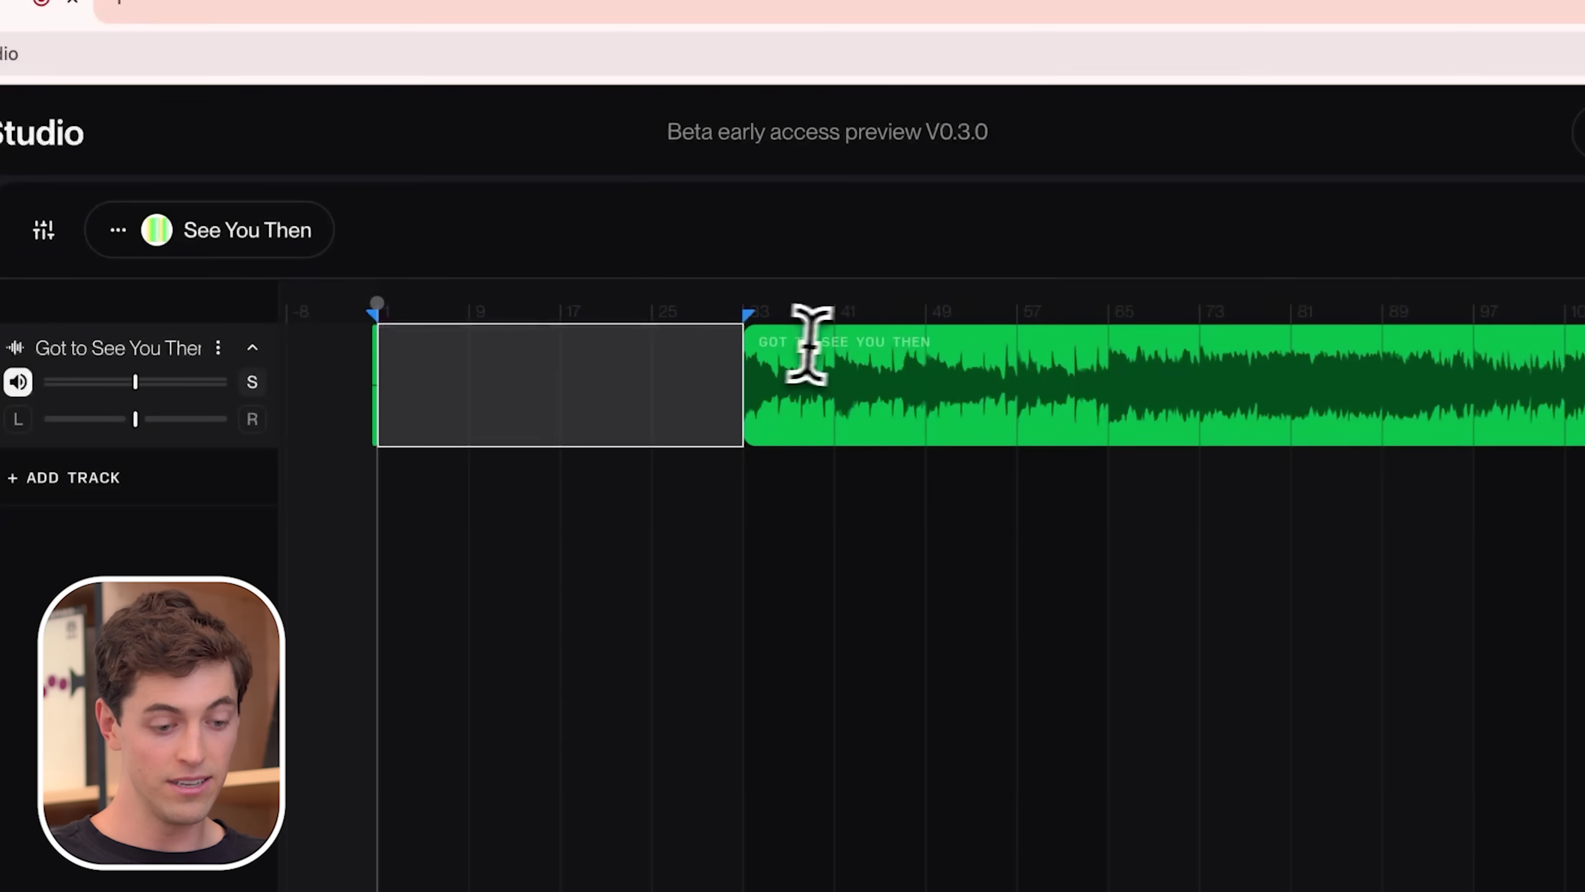
pyautogui.moveTo(852, 337); pyautogui.dragTo(502, 347)
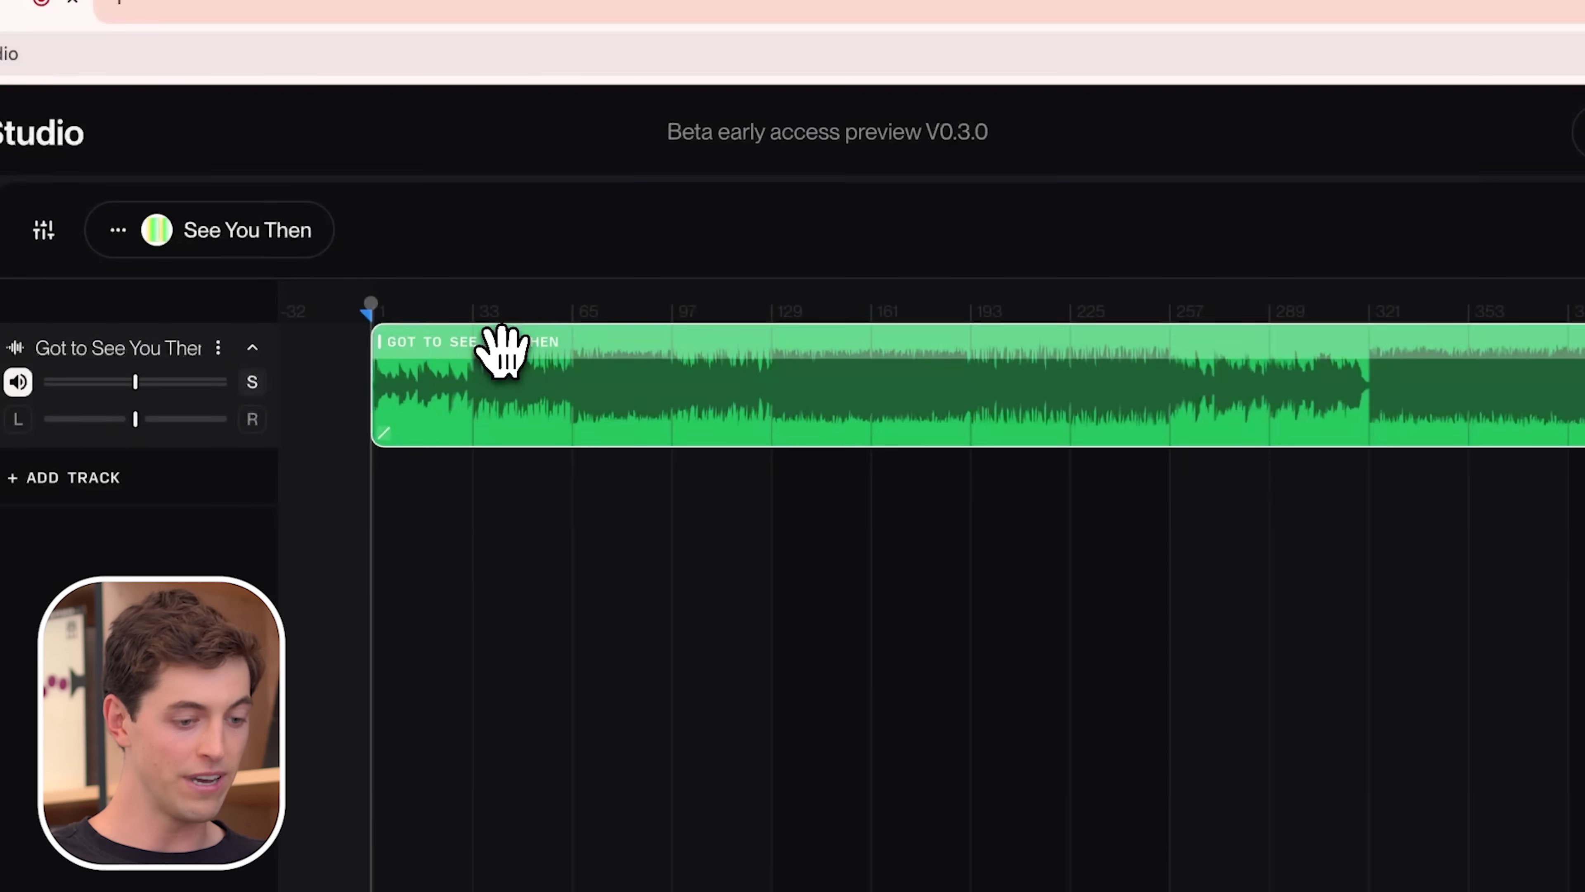
# Show the clip's details and insert all Version 1 stems of Got to See You Then as separate tracks
pyautogui.click(566, 372)
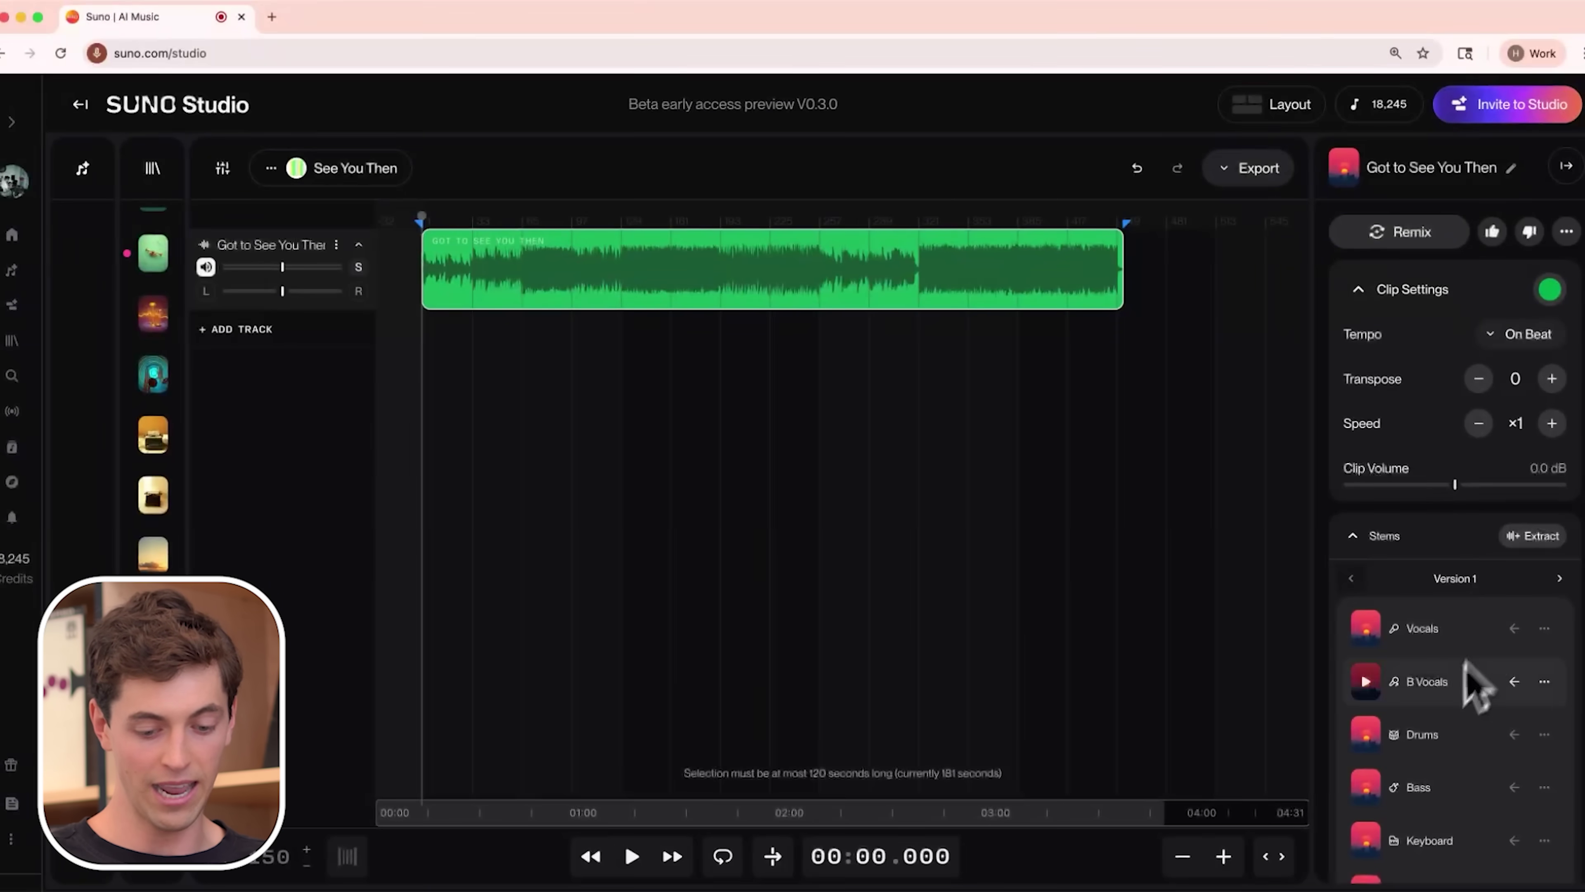
pyautogui.scroll(-5, 1454, 725)
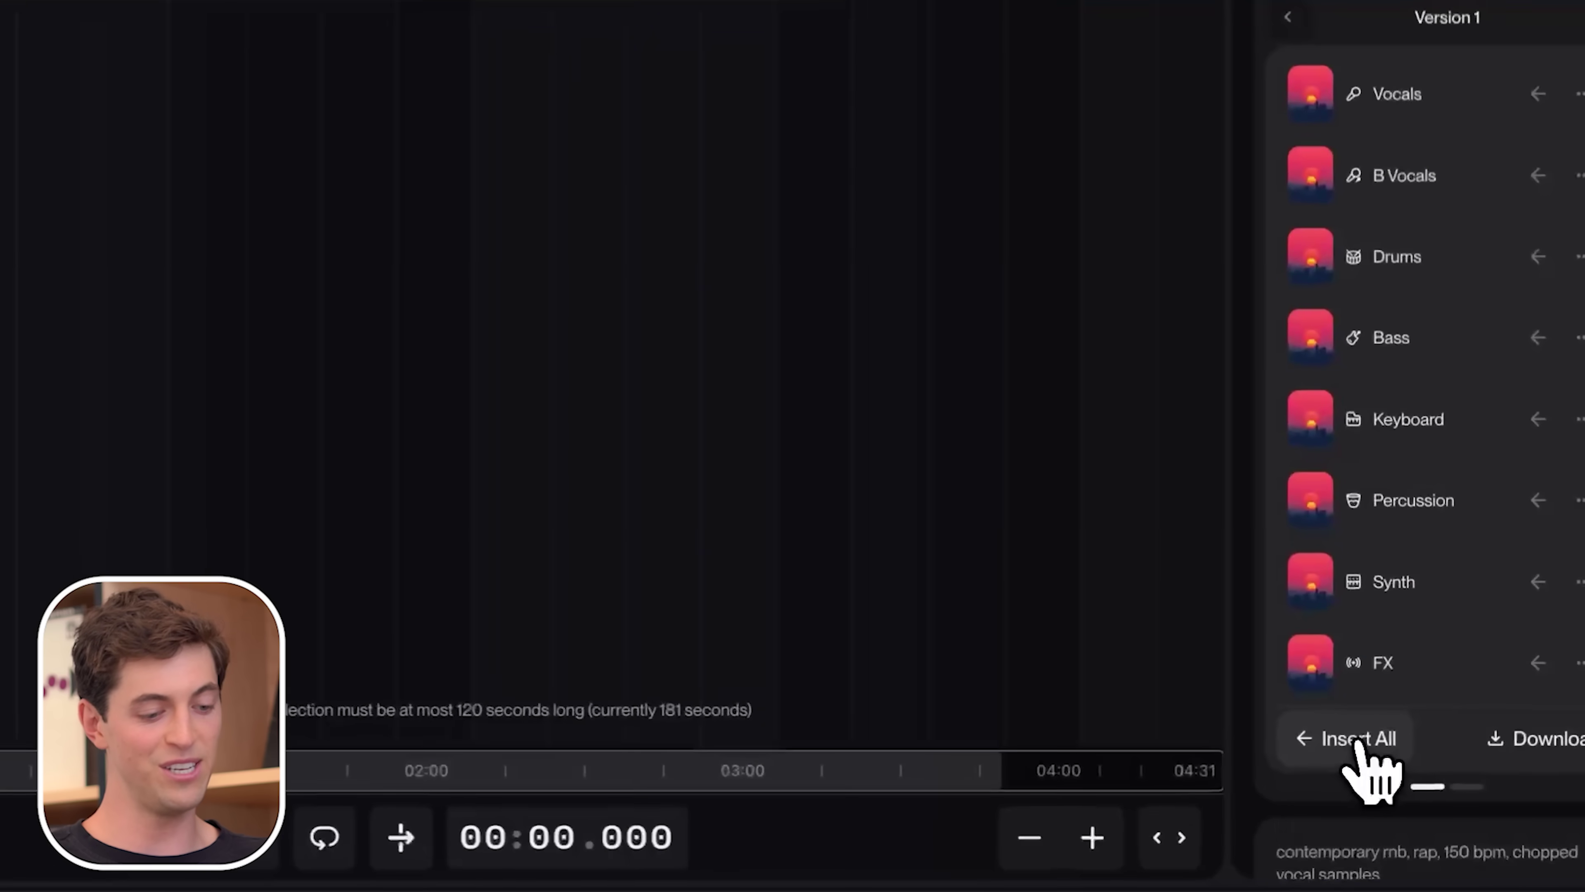
pyautogui.click(1354, 740)
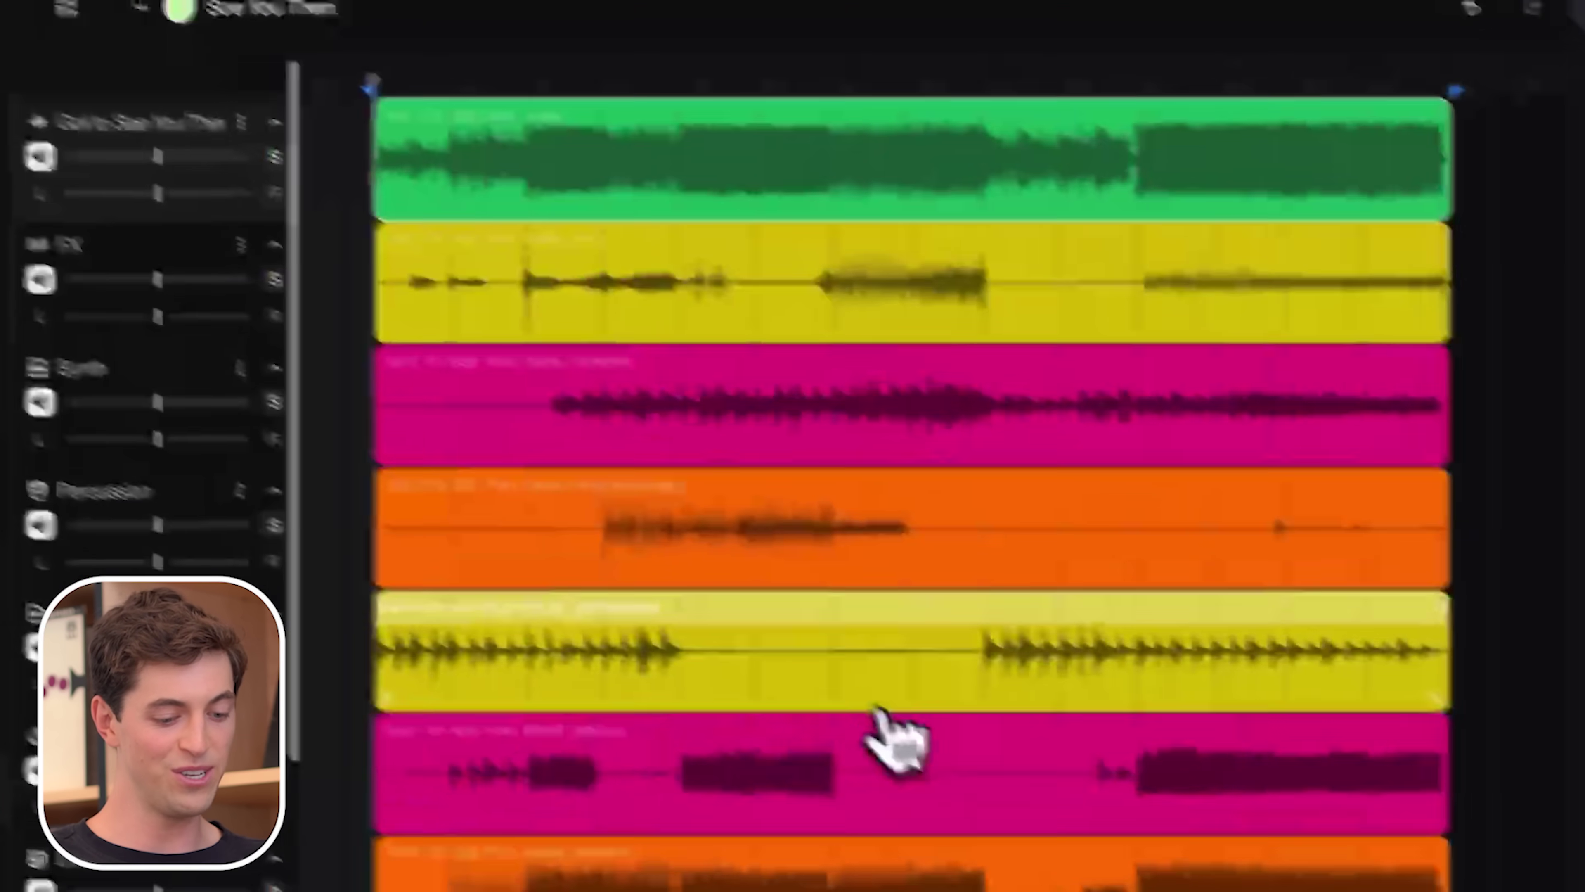
# Mute the original full-mix Got to See You Then track above the inserted stems
pyautogui.scroll(-5, 937, 772)
pyautogui.scroll(5, 873, 718)
pyautogui.click(91, 181)
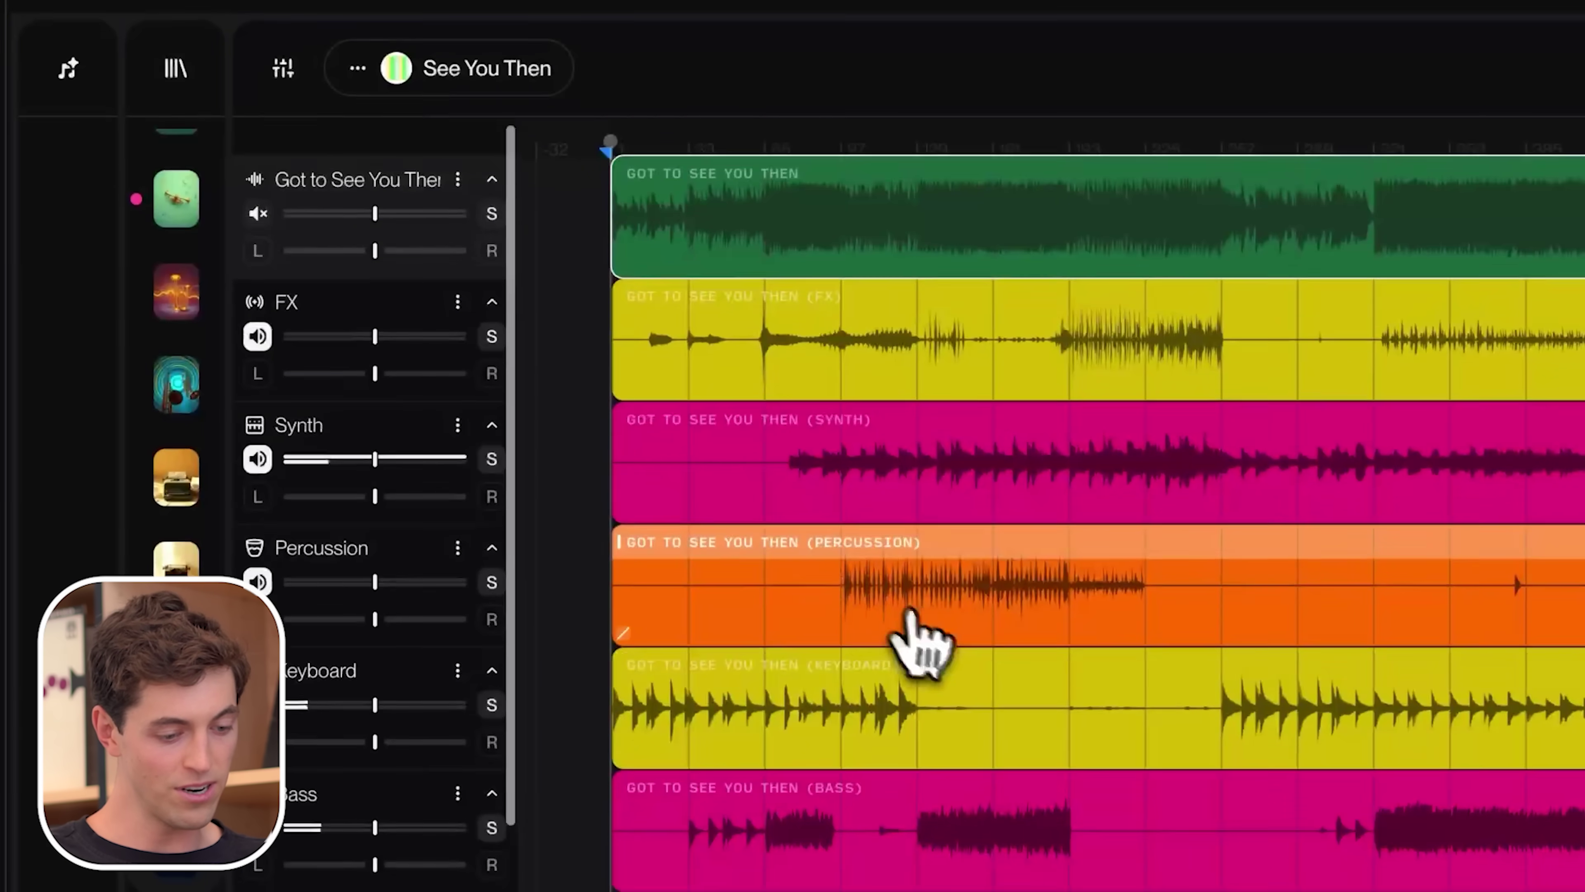
# Listen from where the percussion enters, soloing the Drums, Vocals and Synth tracks in turn, and clear the solo
pyautogui.scroll(-2, 723, 549)
pyautogui.click(835, 460)
pyautogui.scroll(-3, 838, 513)
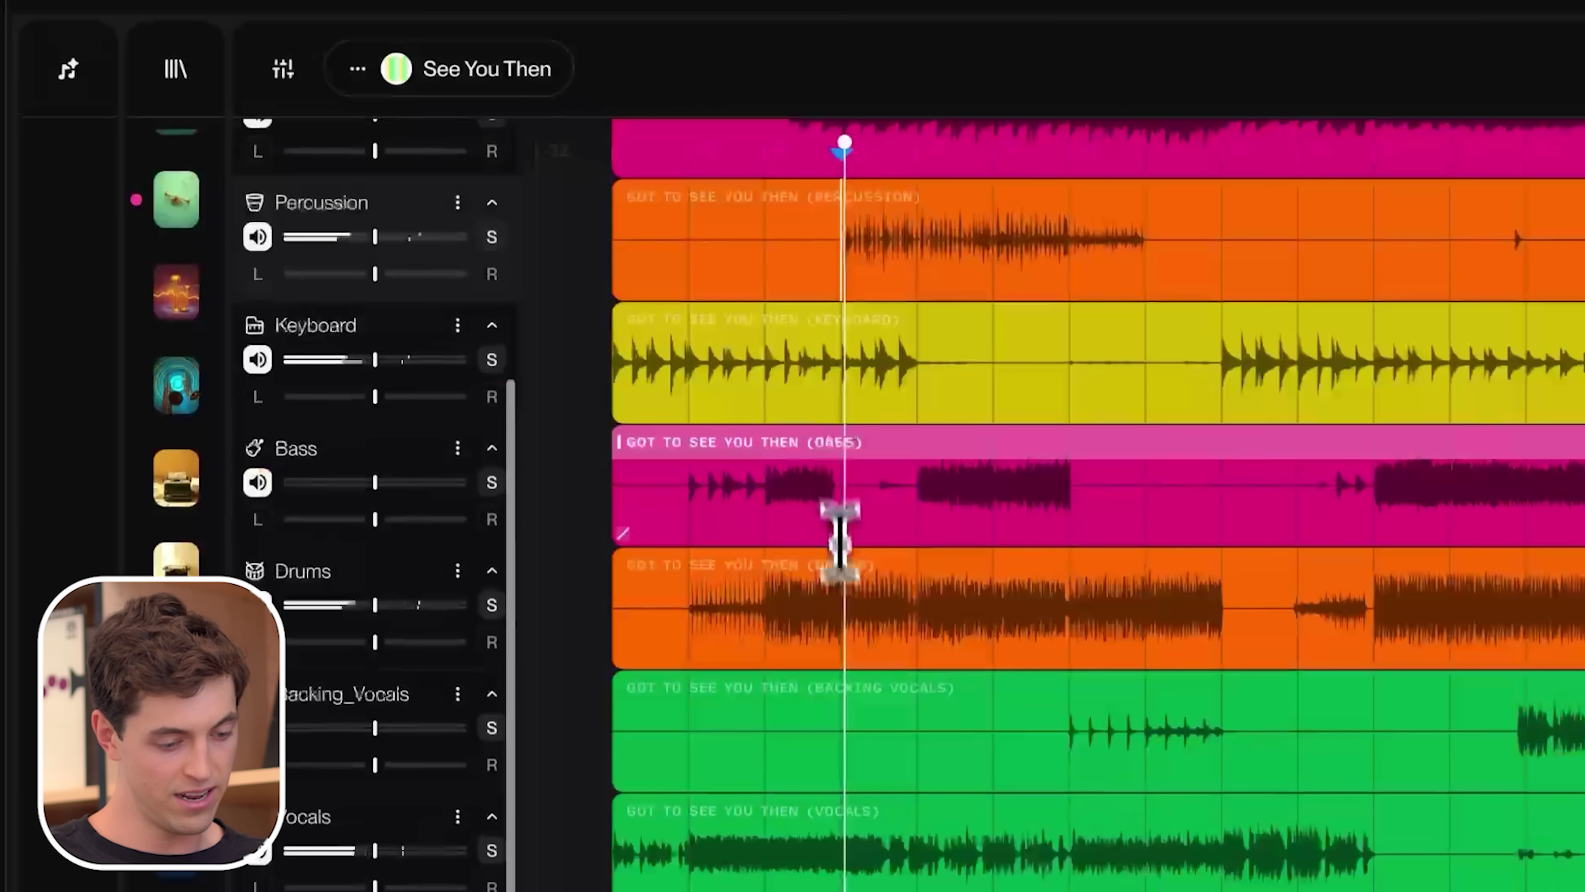
pyautogui.press('s')
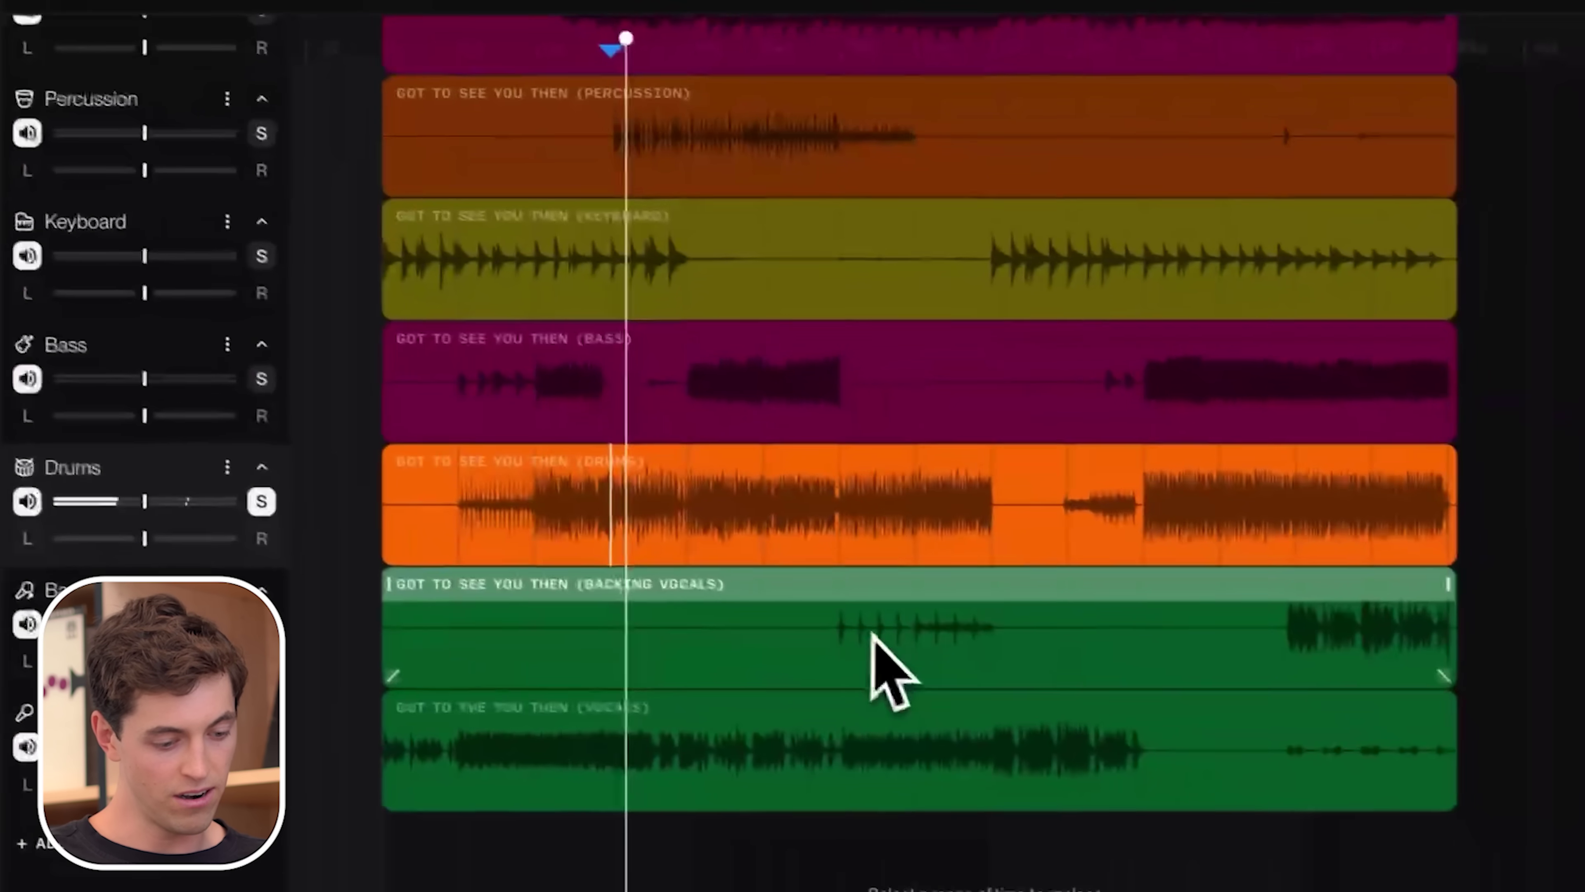
pyautogui.press('s')
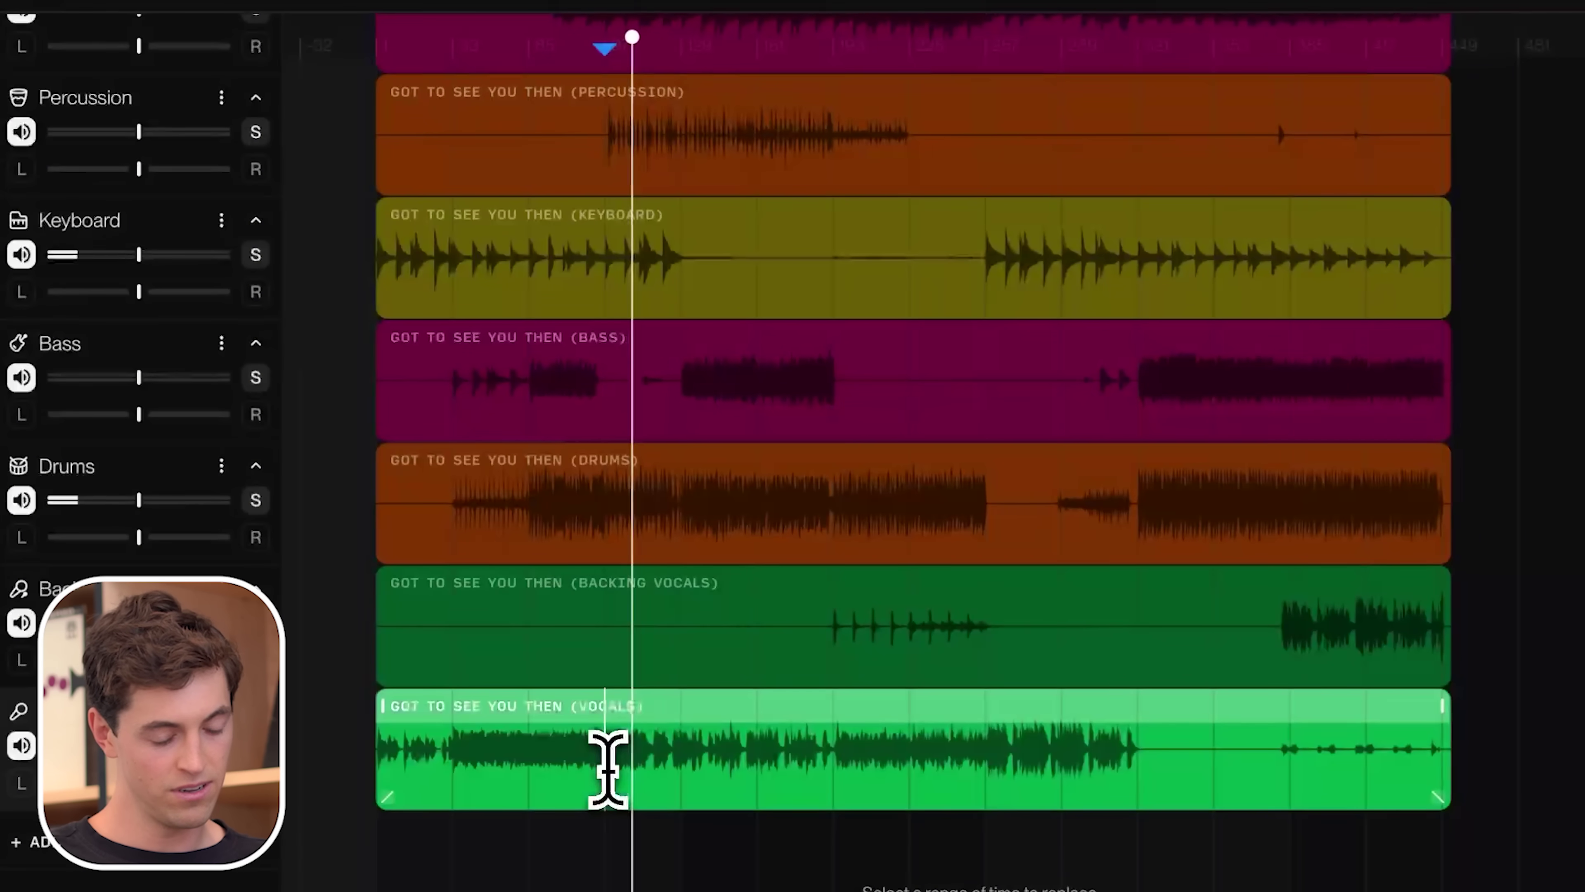
pyautogui.scroll(5, 607, 768)
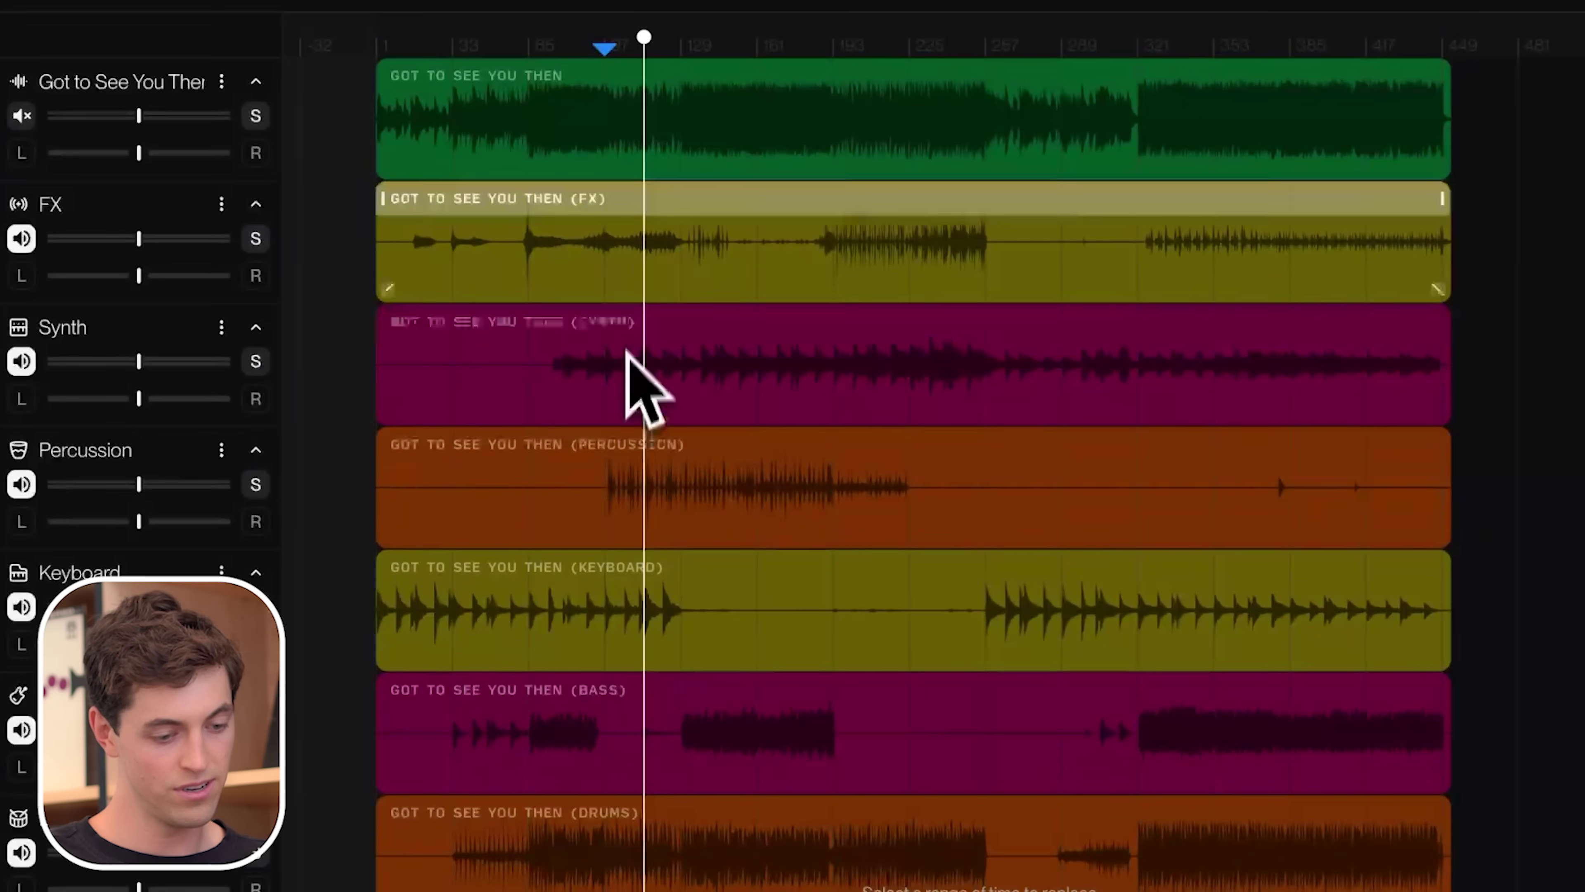
pyautogui.press('s')
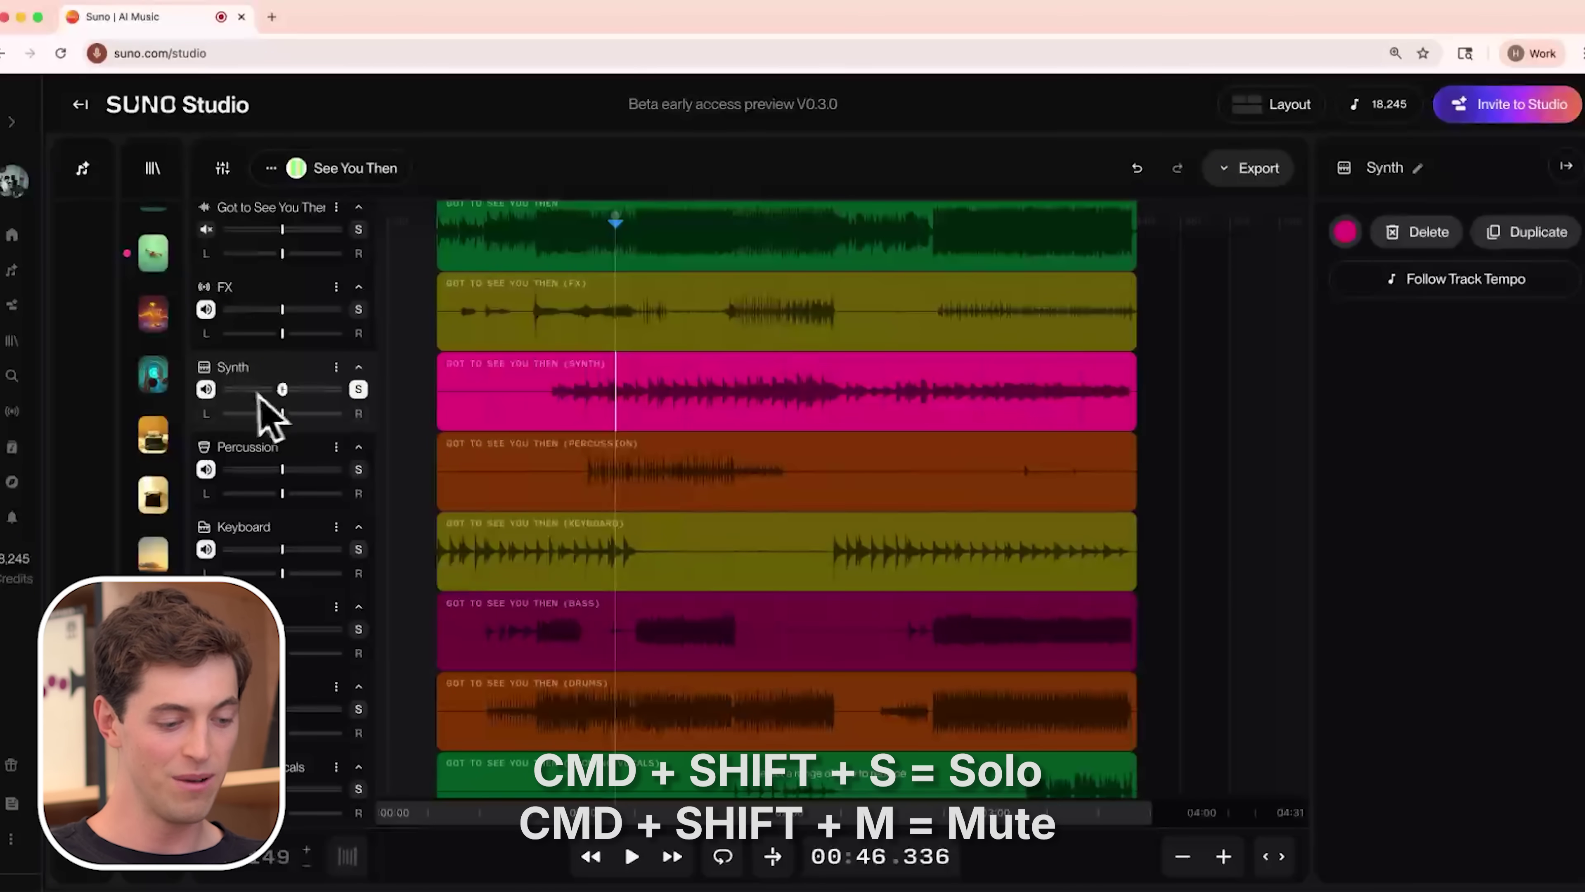
pyautogui.click(358, 389)
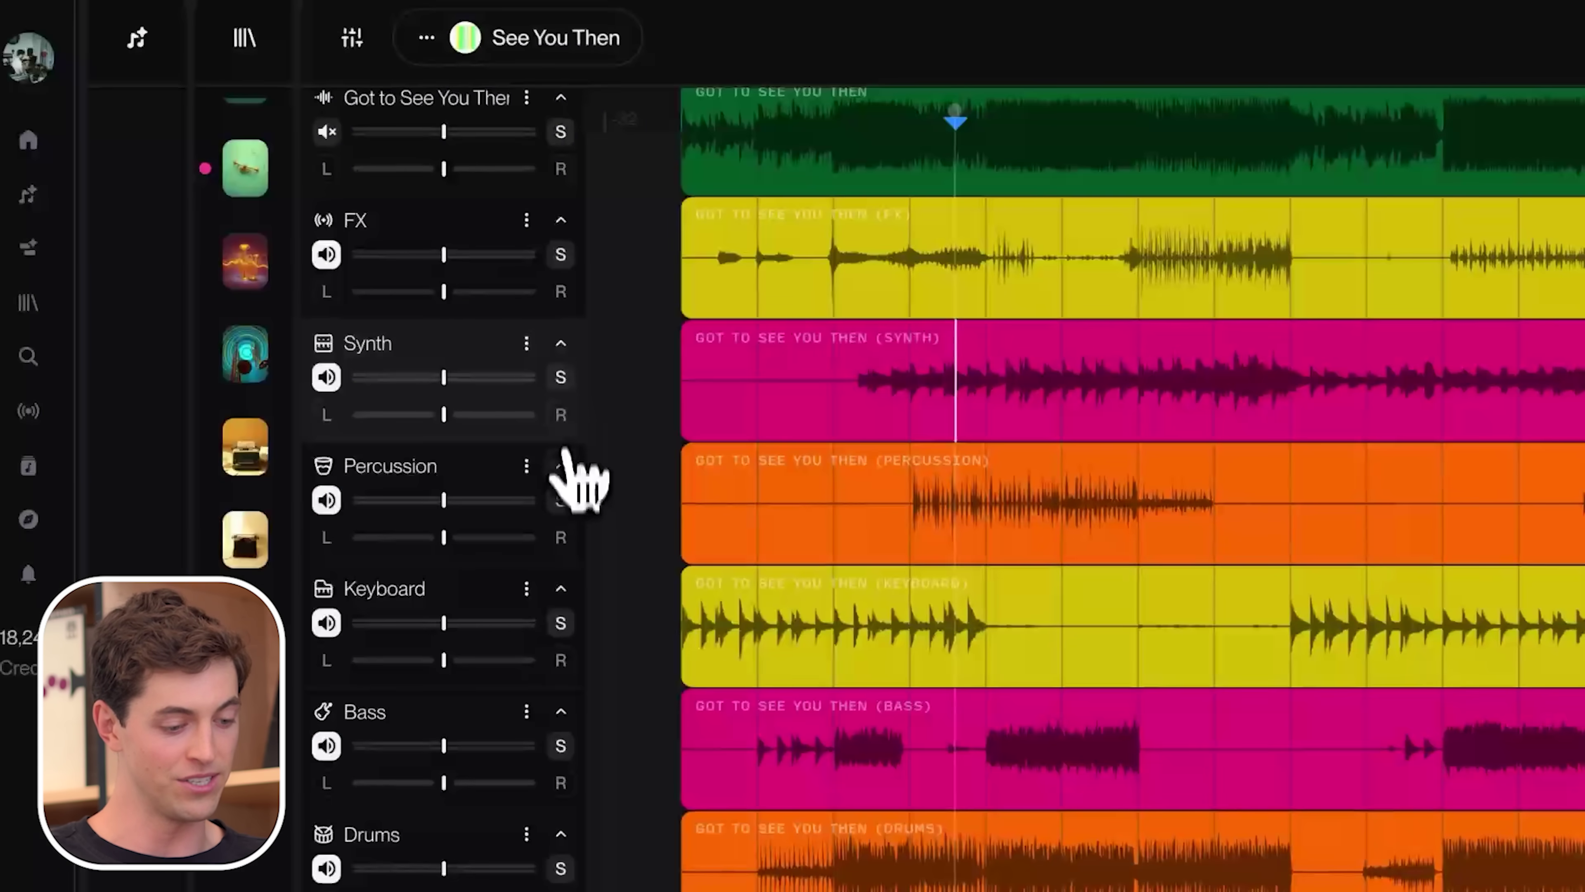
# Switch solo and then mute on and off again for the Percussion track
pyautogui.click(561, 499)
pyautogui.click(561, 500)
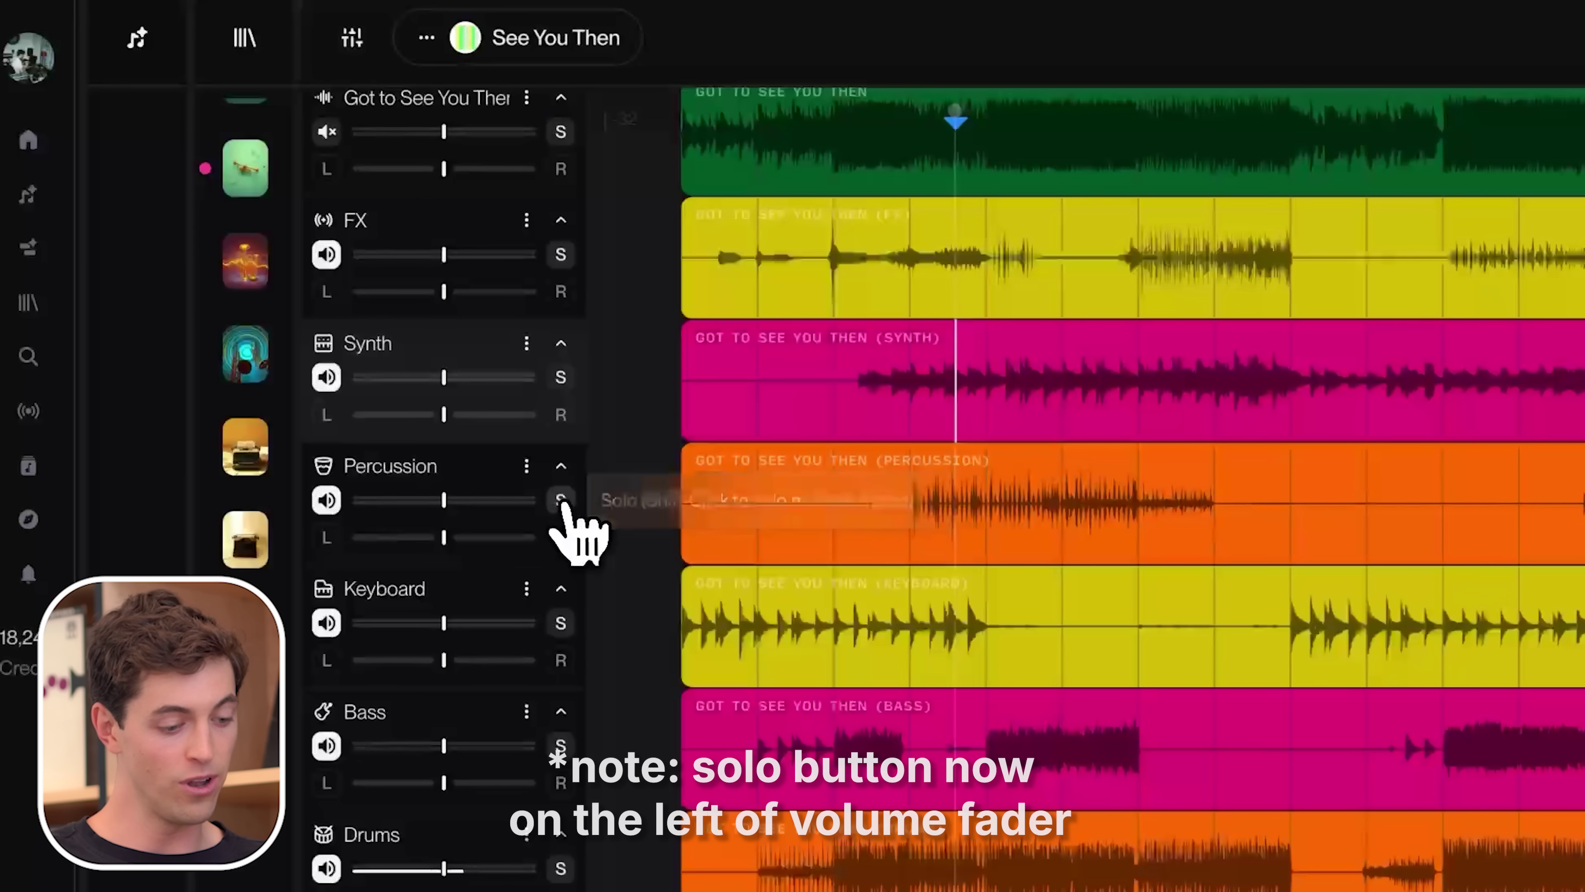
pyautogui.click(327, 500)
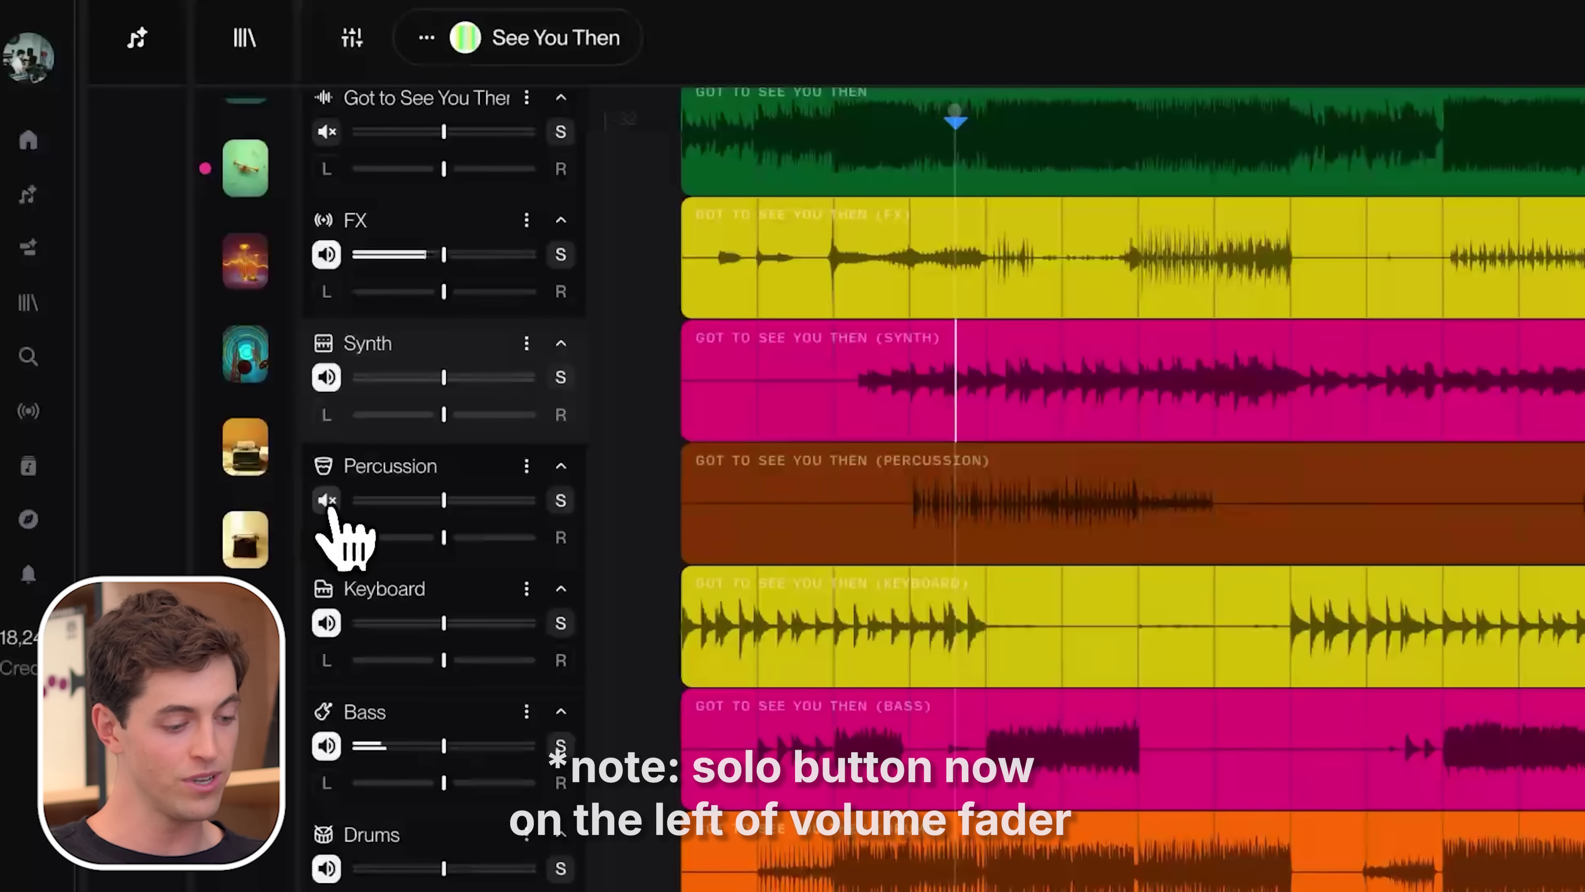
pyautogui.click(327, 501)
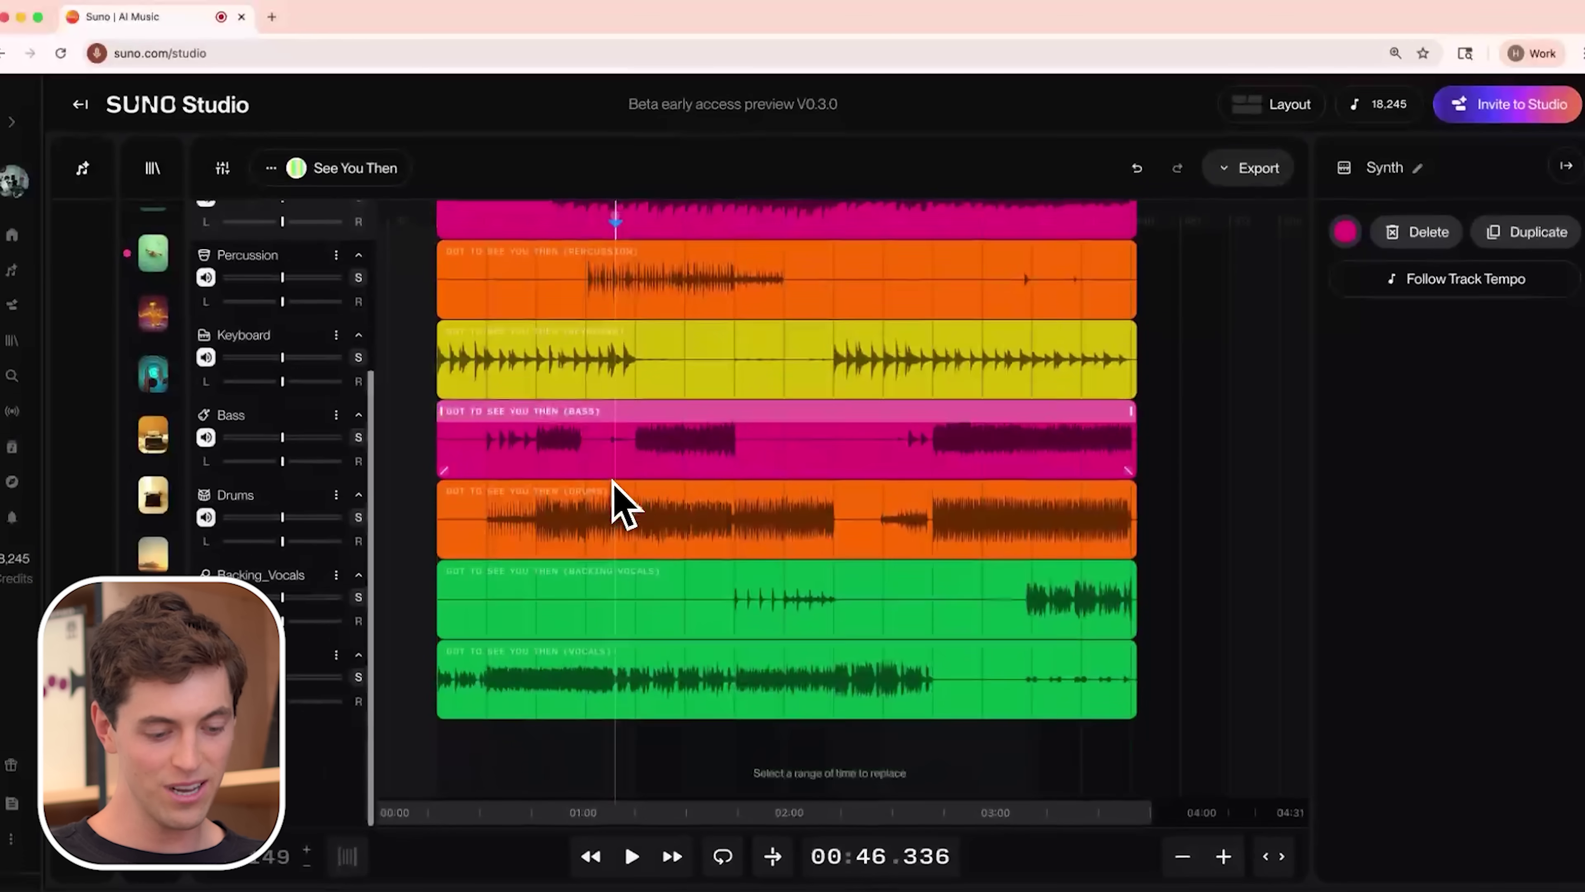
# Reopen the workspace song list and audition Got to See You Then (mooood) from the start of its preview
pyautogui.scroll(3, 612, 503)
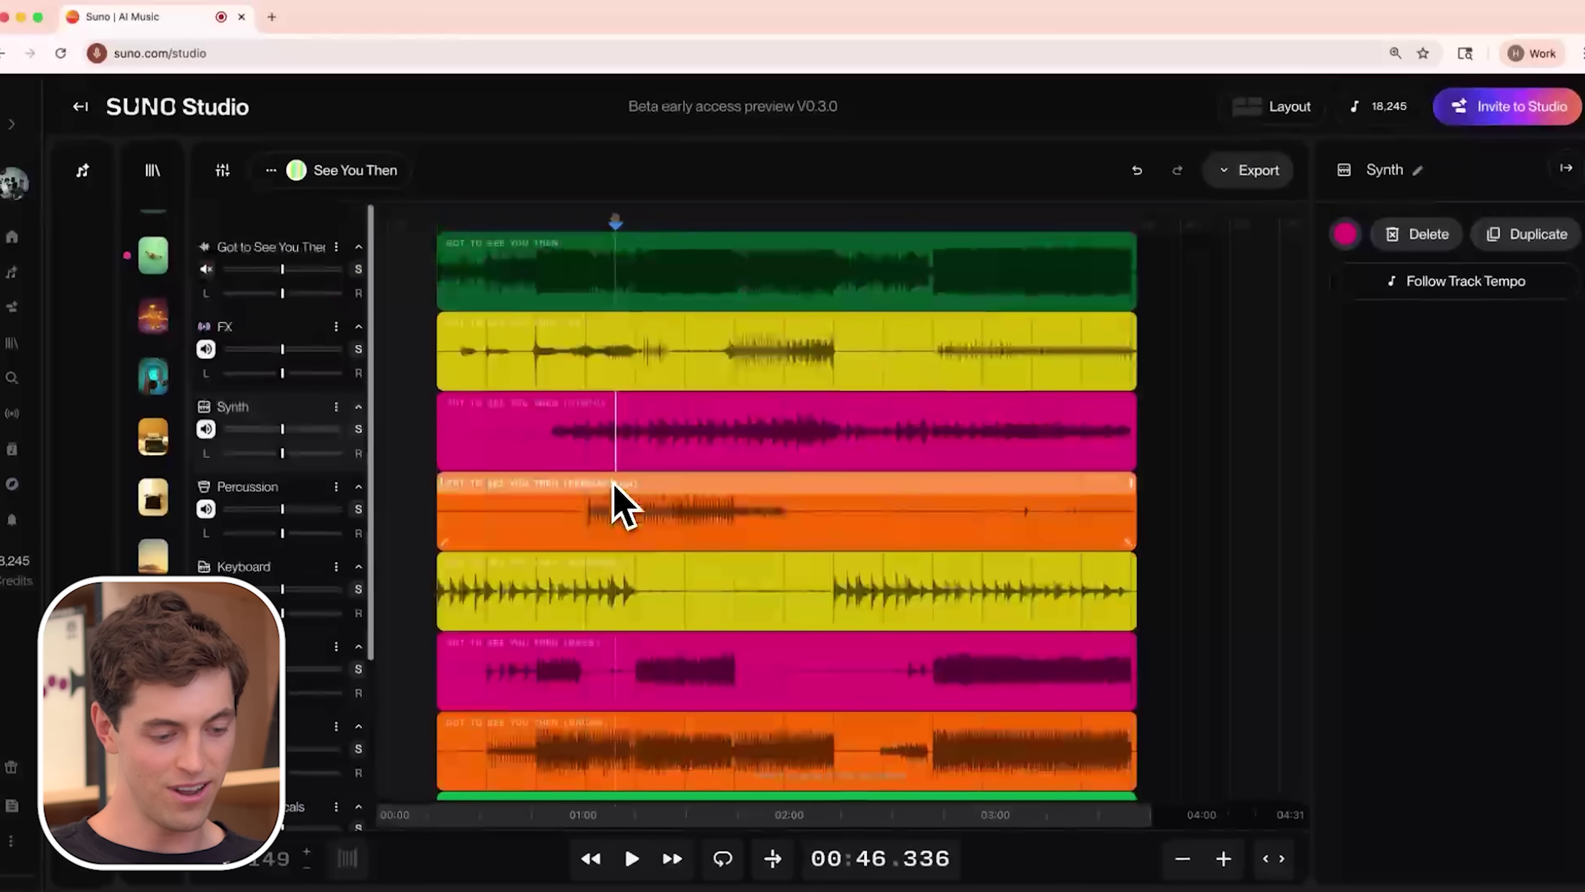
pyautogui.scroll(-3, 599, 537)
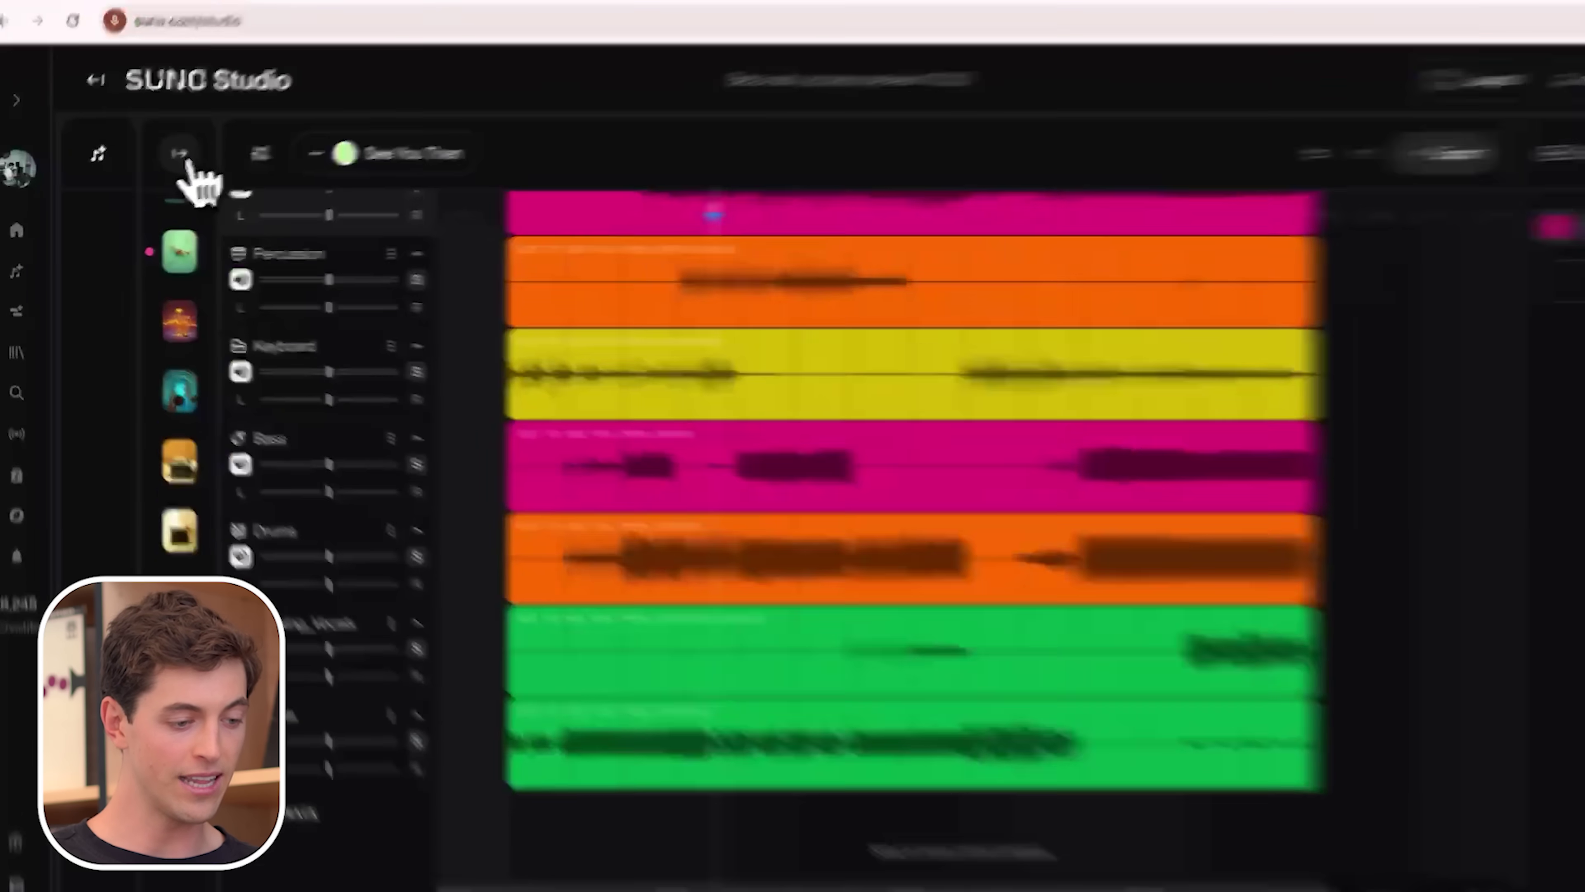
pyautogui.click(186, 162)
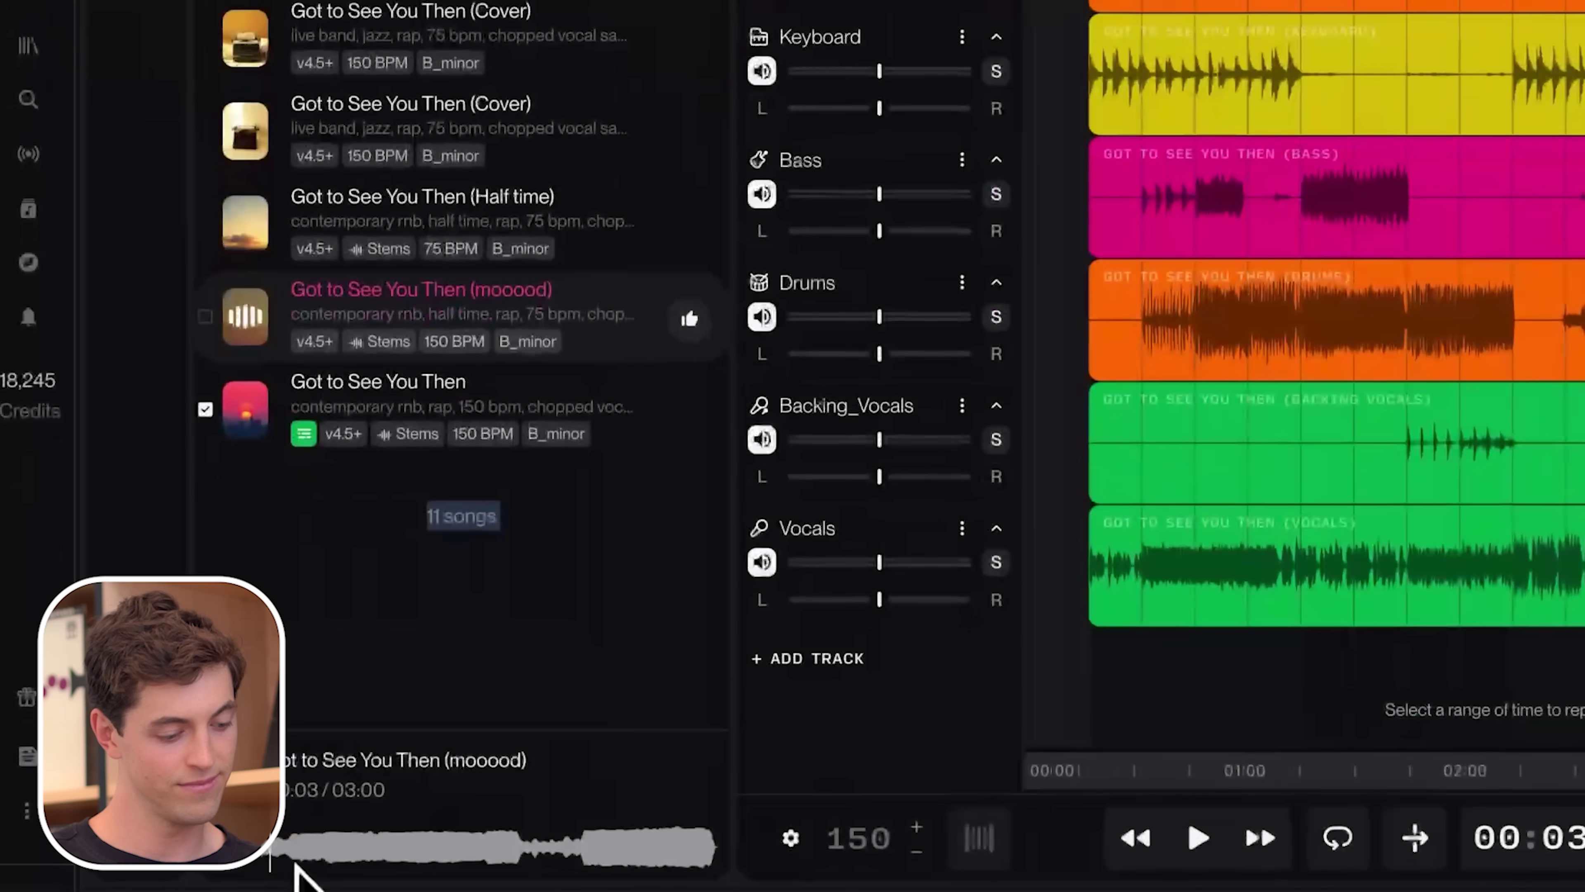
pyautogui.click(303, 862)
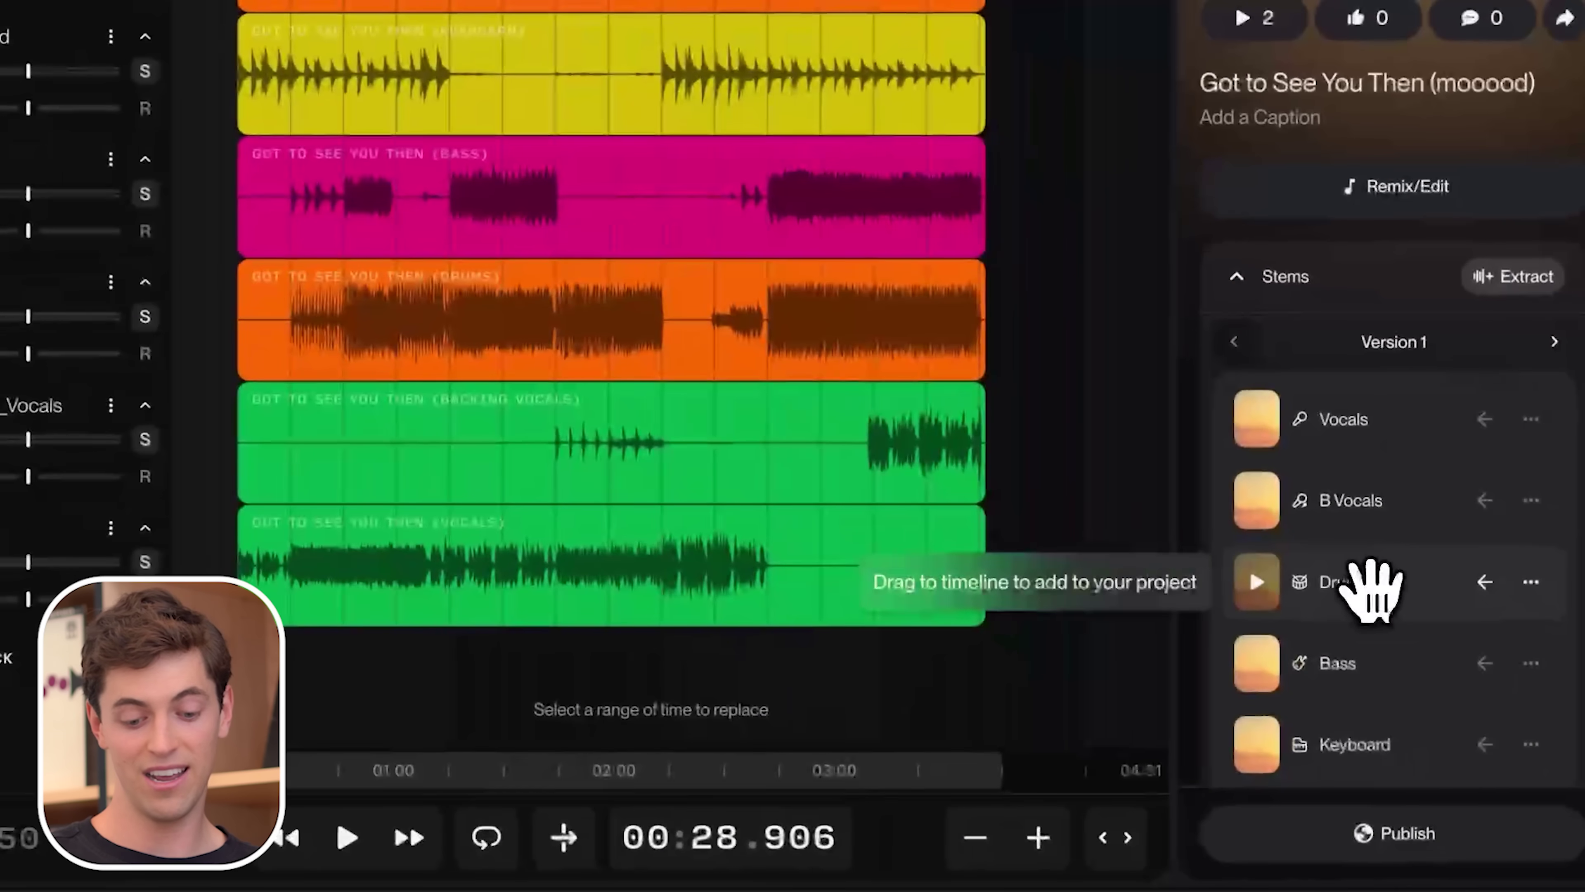
# Add the Drums stem of Got to See You Then (mooood) as a new track and move it directly below the Drums track
pyautogui.moveTo(1367, 584); pyautogui.dragTo(248, 683)
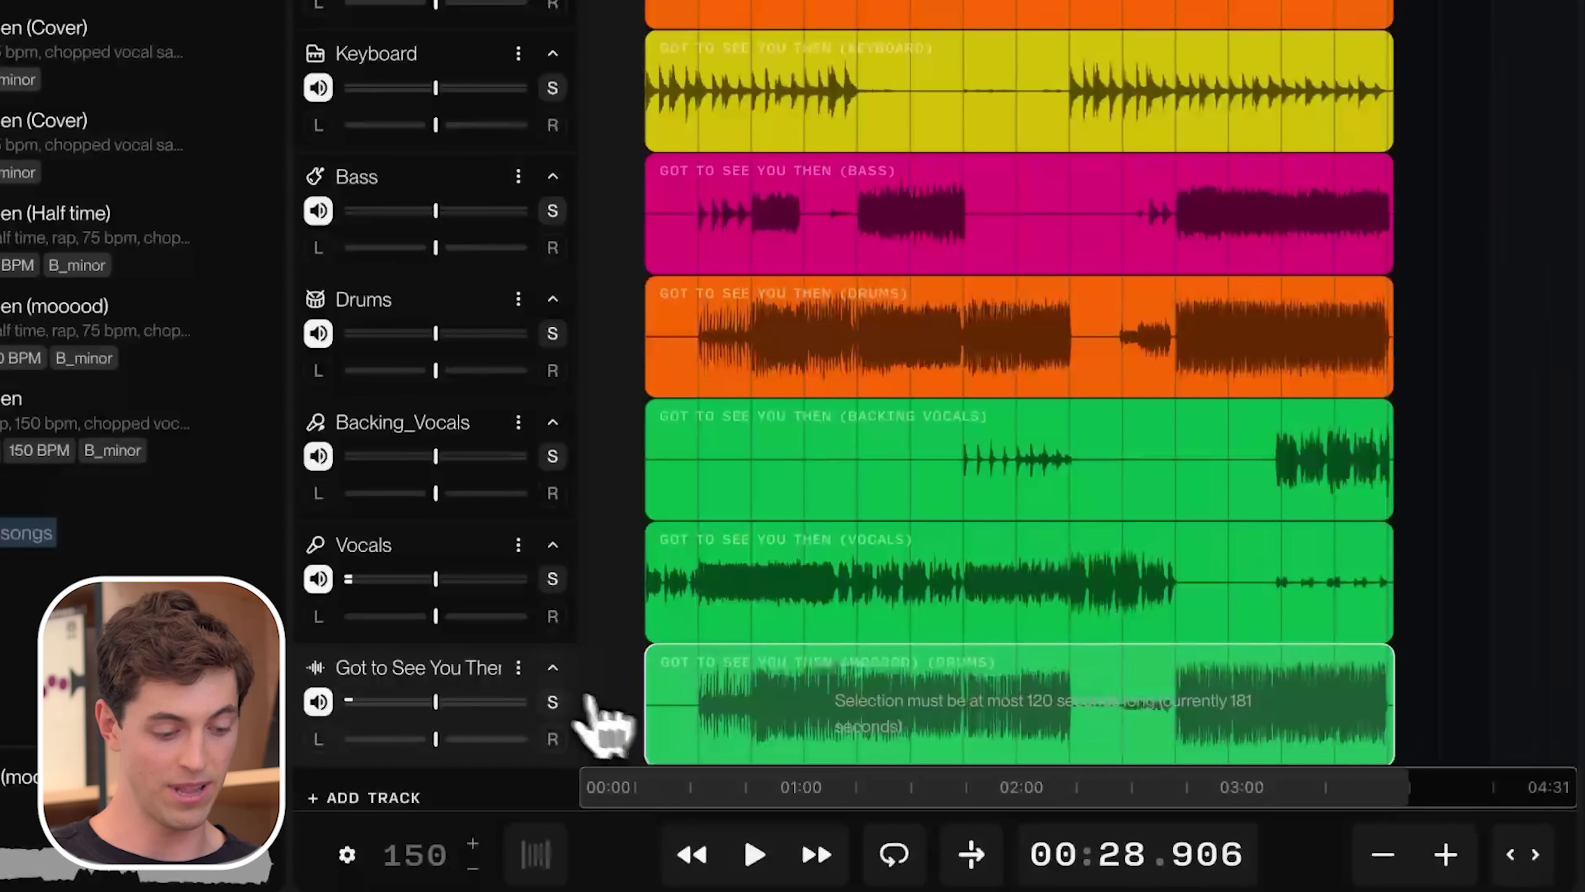
pyautogui.moveTo(412, 413); pyautogui.dragTo(416, 417)
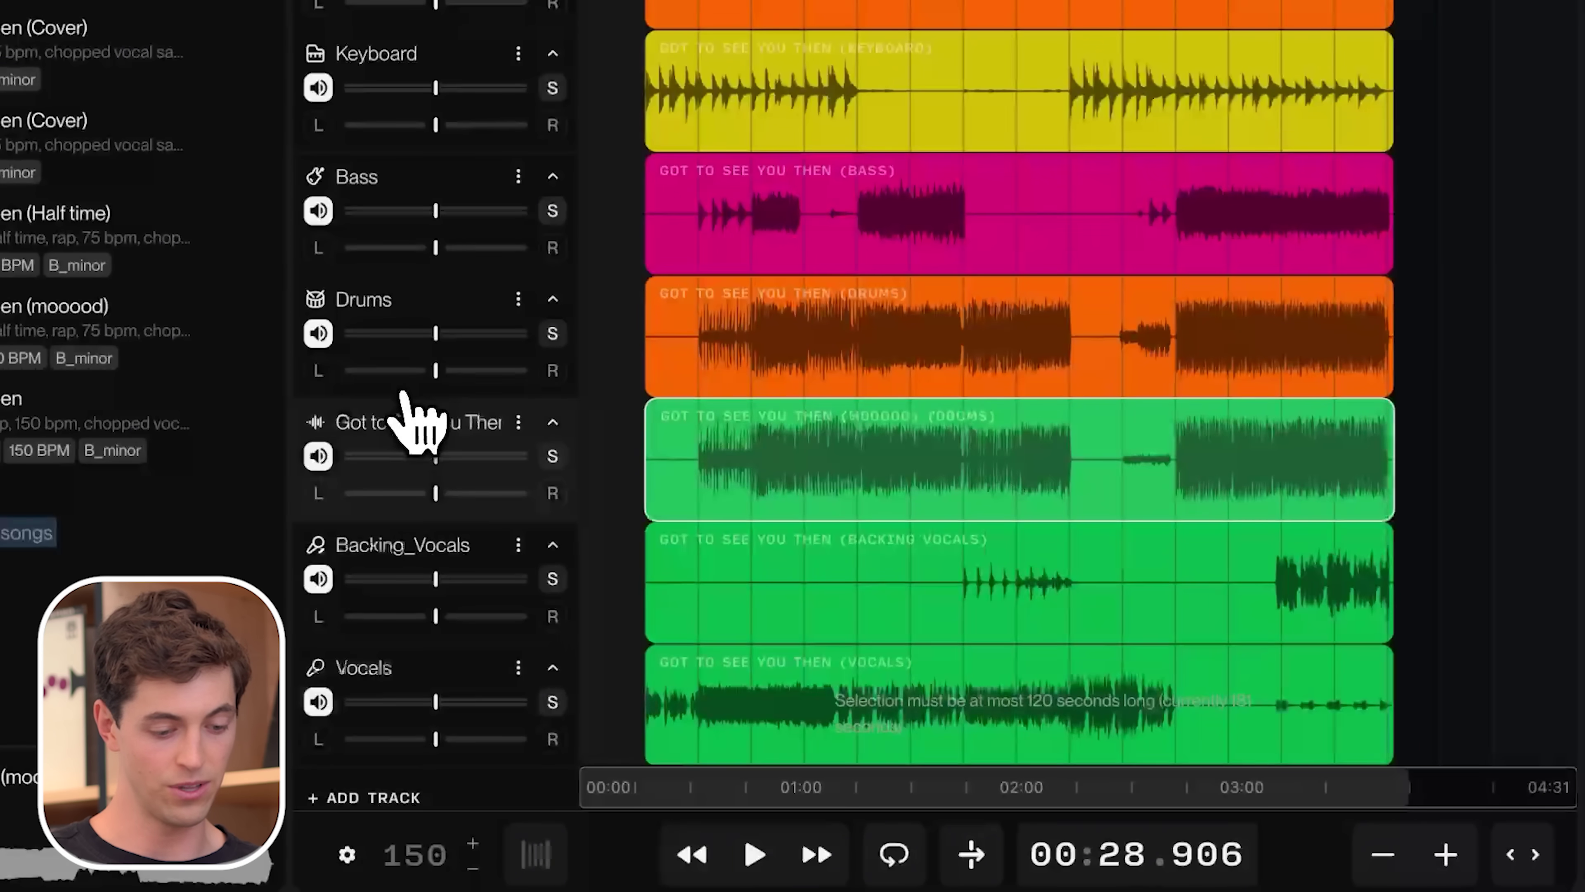
# Compare the two drum stems by playing from where the beat gets fuller and soloing the original, then the mooood version
pyautogui.scroll(3, 849, 401)
pyautogui.scroll(2, 852, 400)
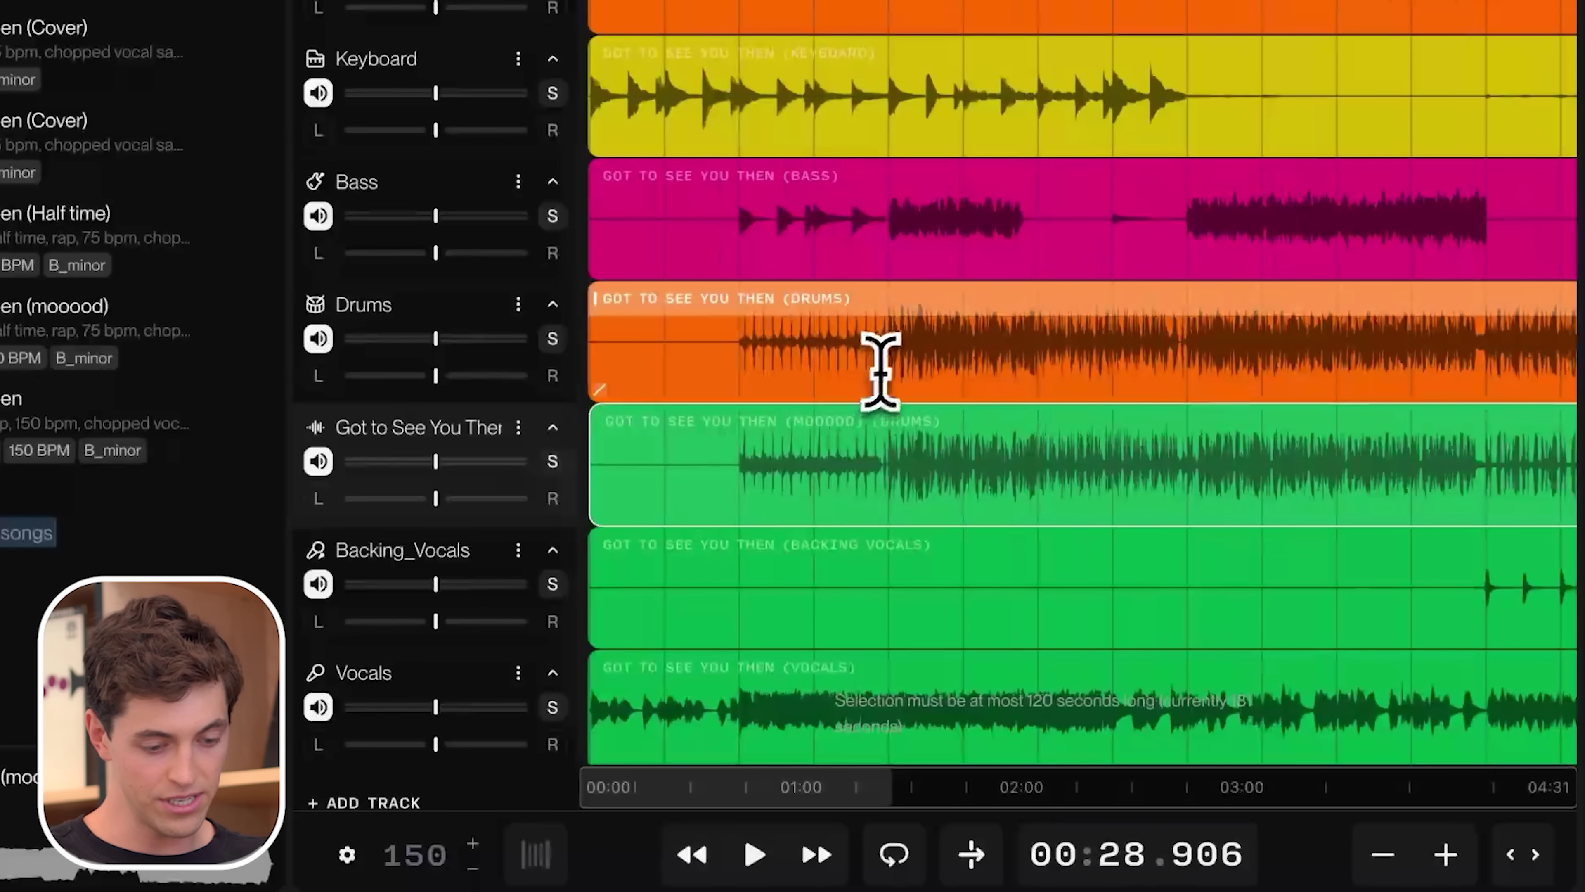
pyautogui.click(886, 367)
pyautogui.press('space')
pyautogui.press('s')
pyautogui.click(890, 443)
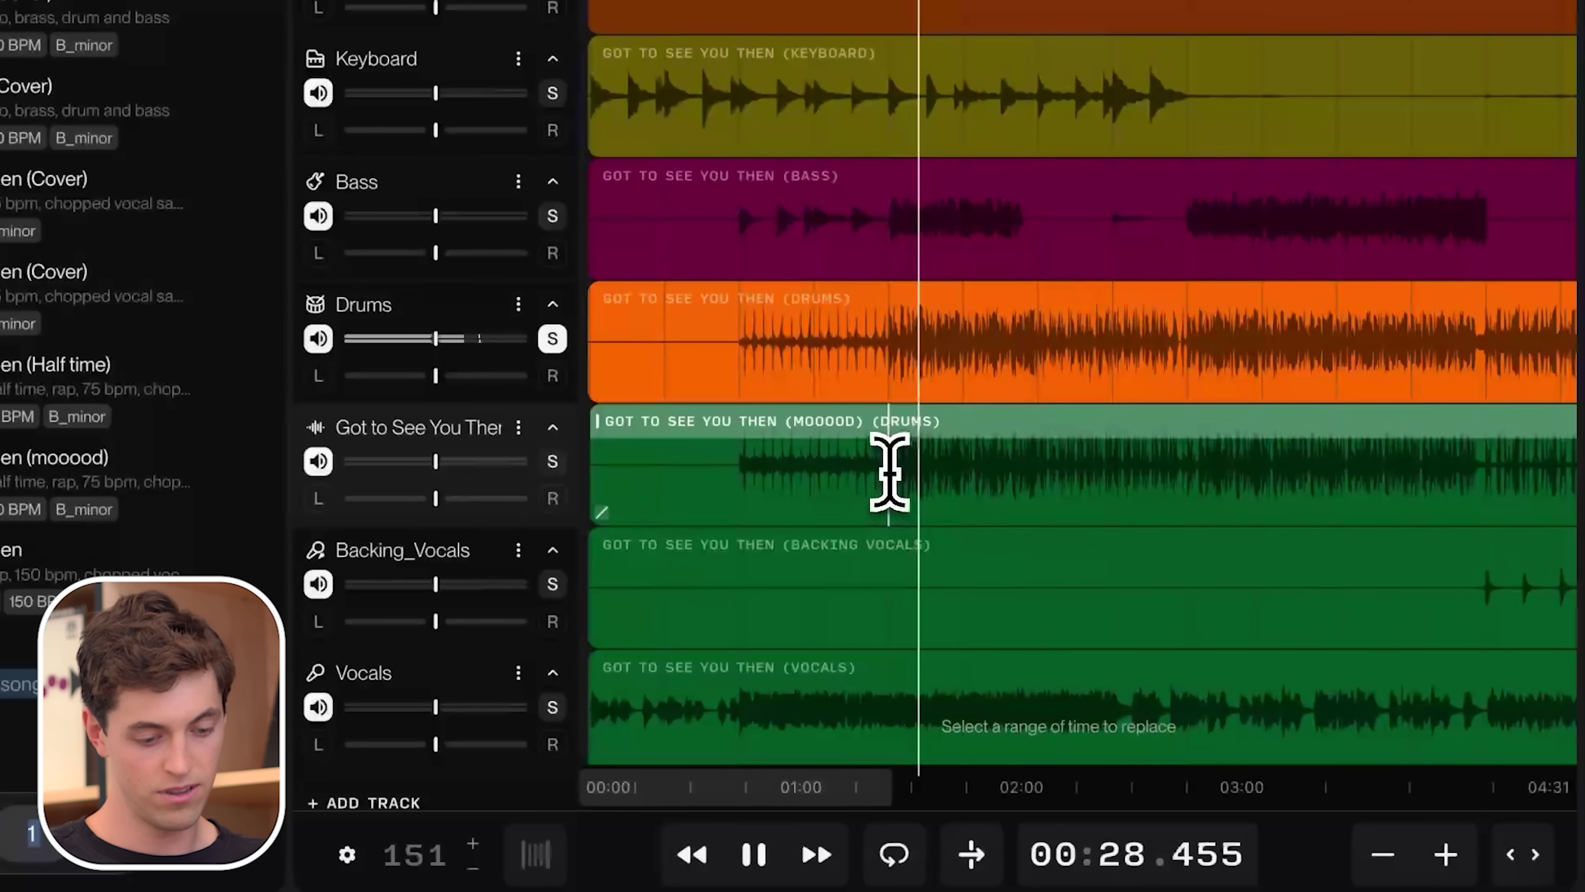
pyautogui.press('s')
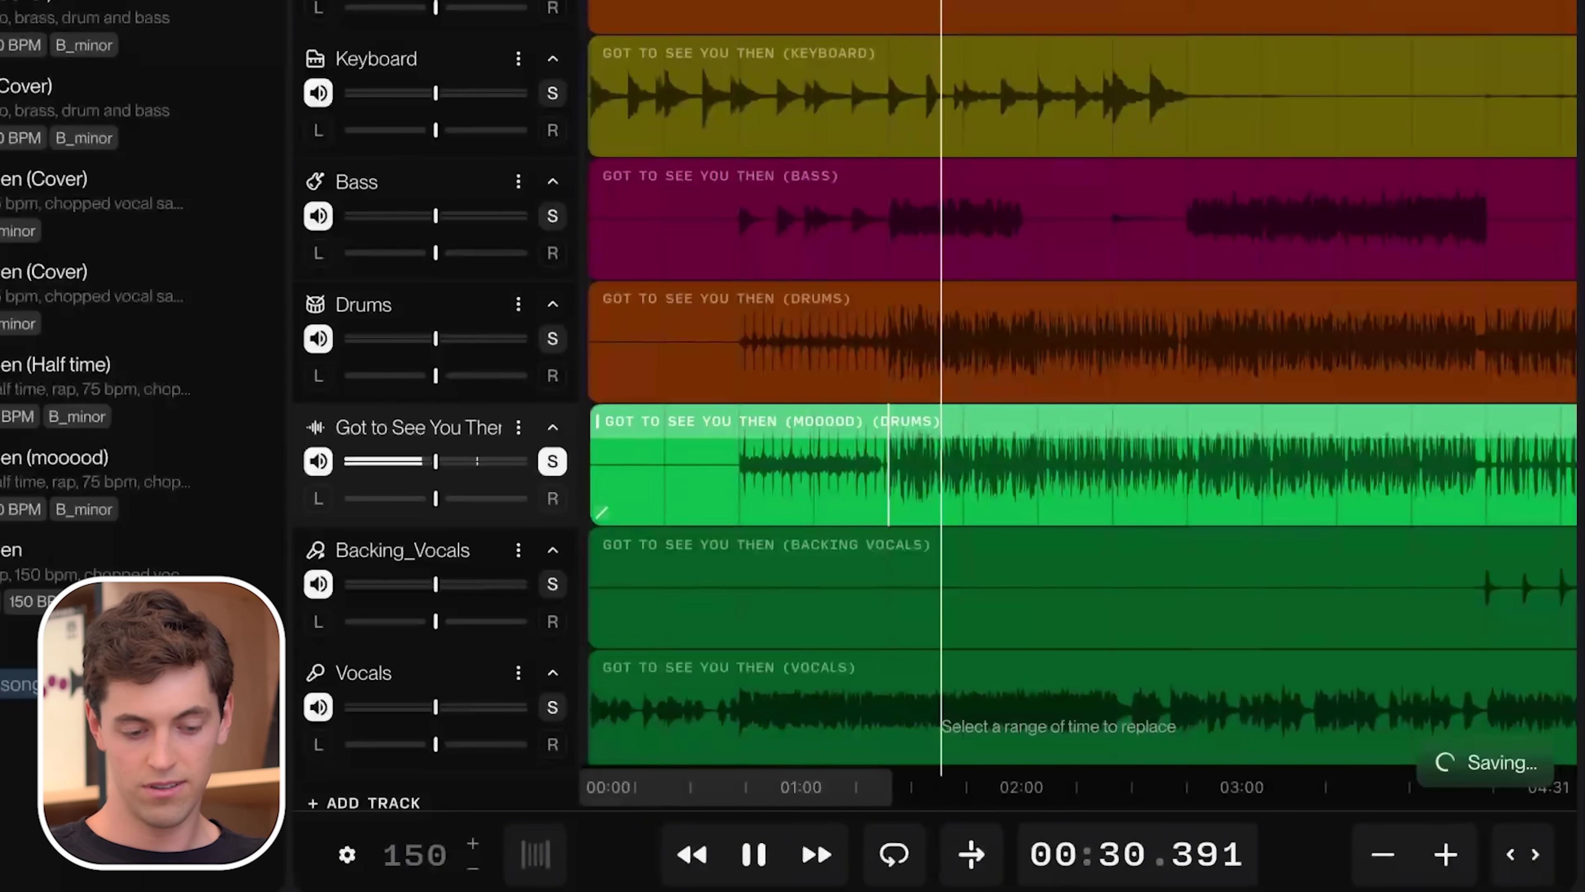
# Split the mooood drums clip and the original Drums clip at the start of the second bass section
pyautogui.press('space')
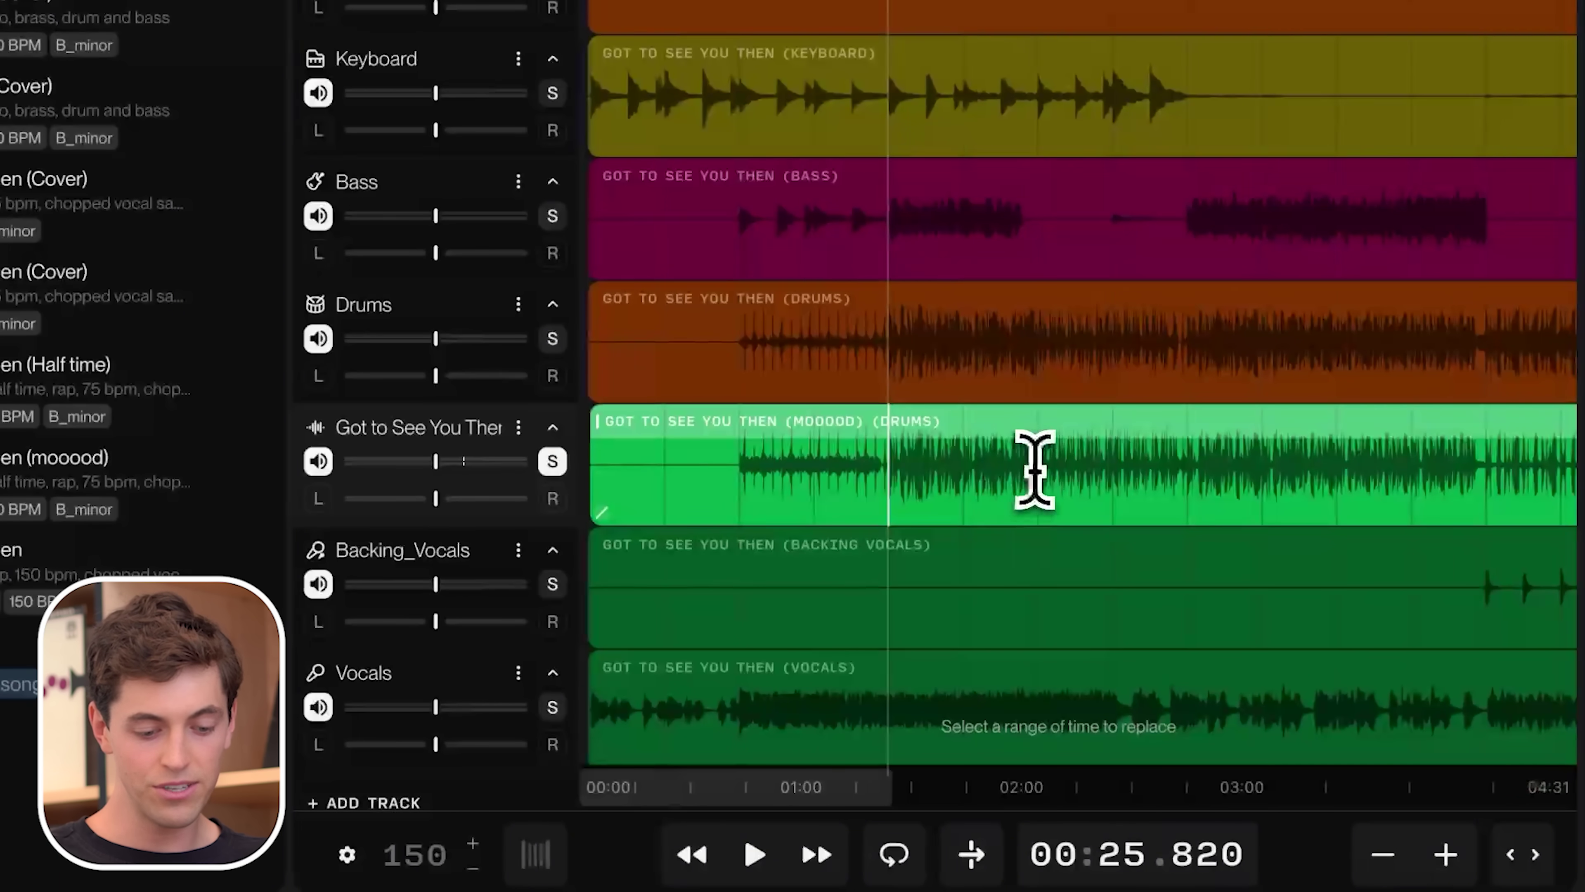
pyautogui.click(1185, 478)
pyautogui.press('super+e')
pyautogui.click(1188, 364)
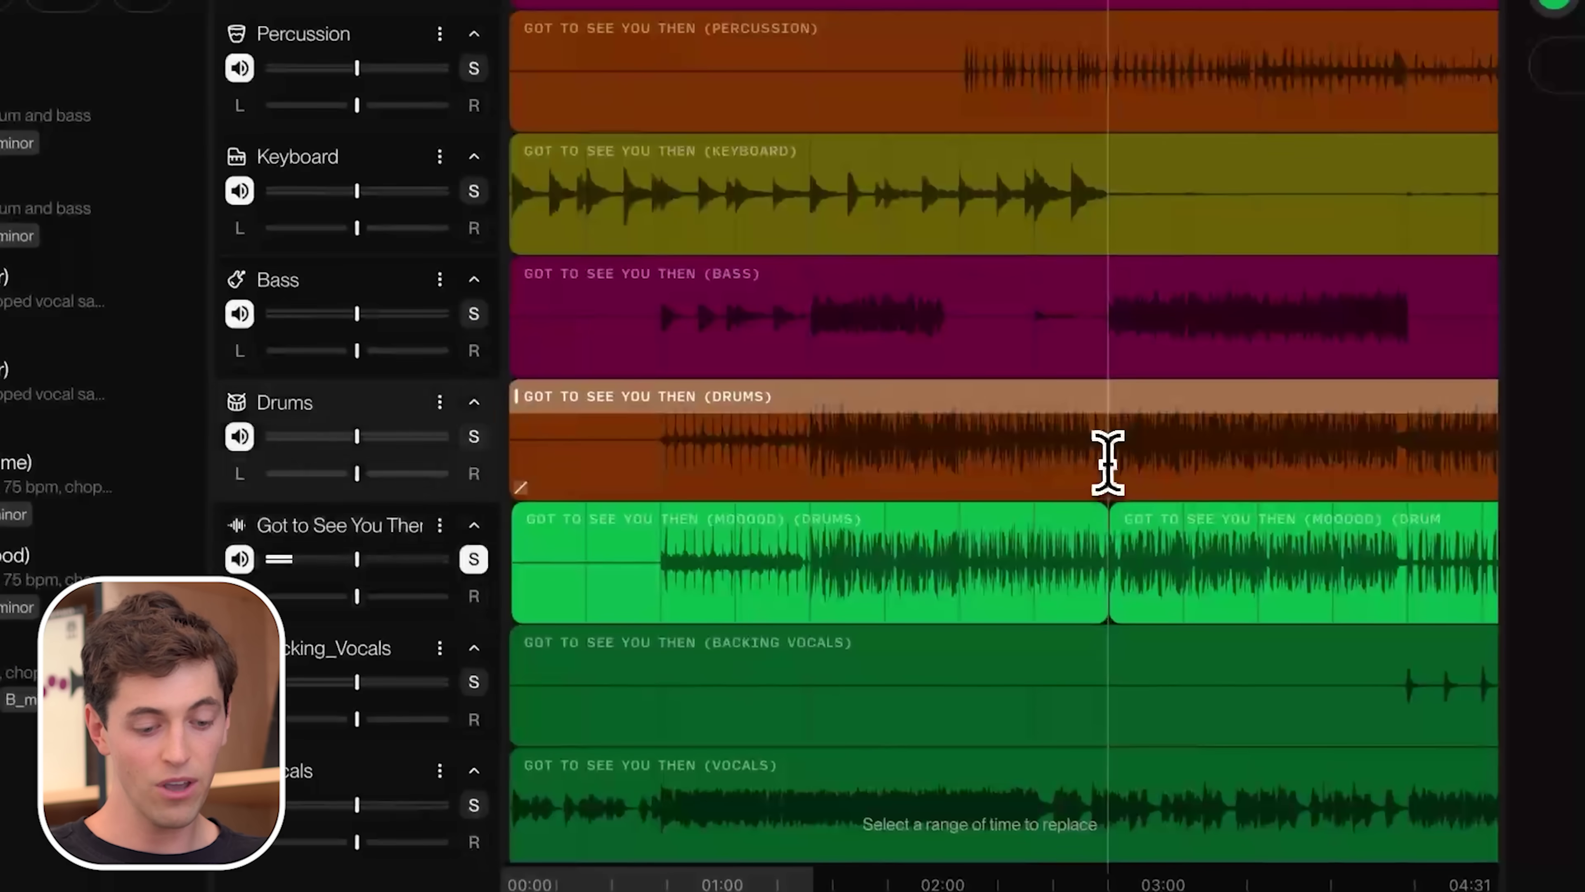
pyautogui.press('super+e')
pyautogui.click(1105, 462)
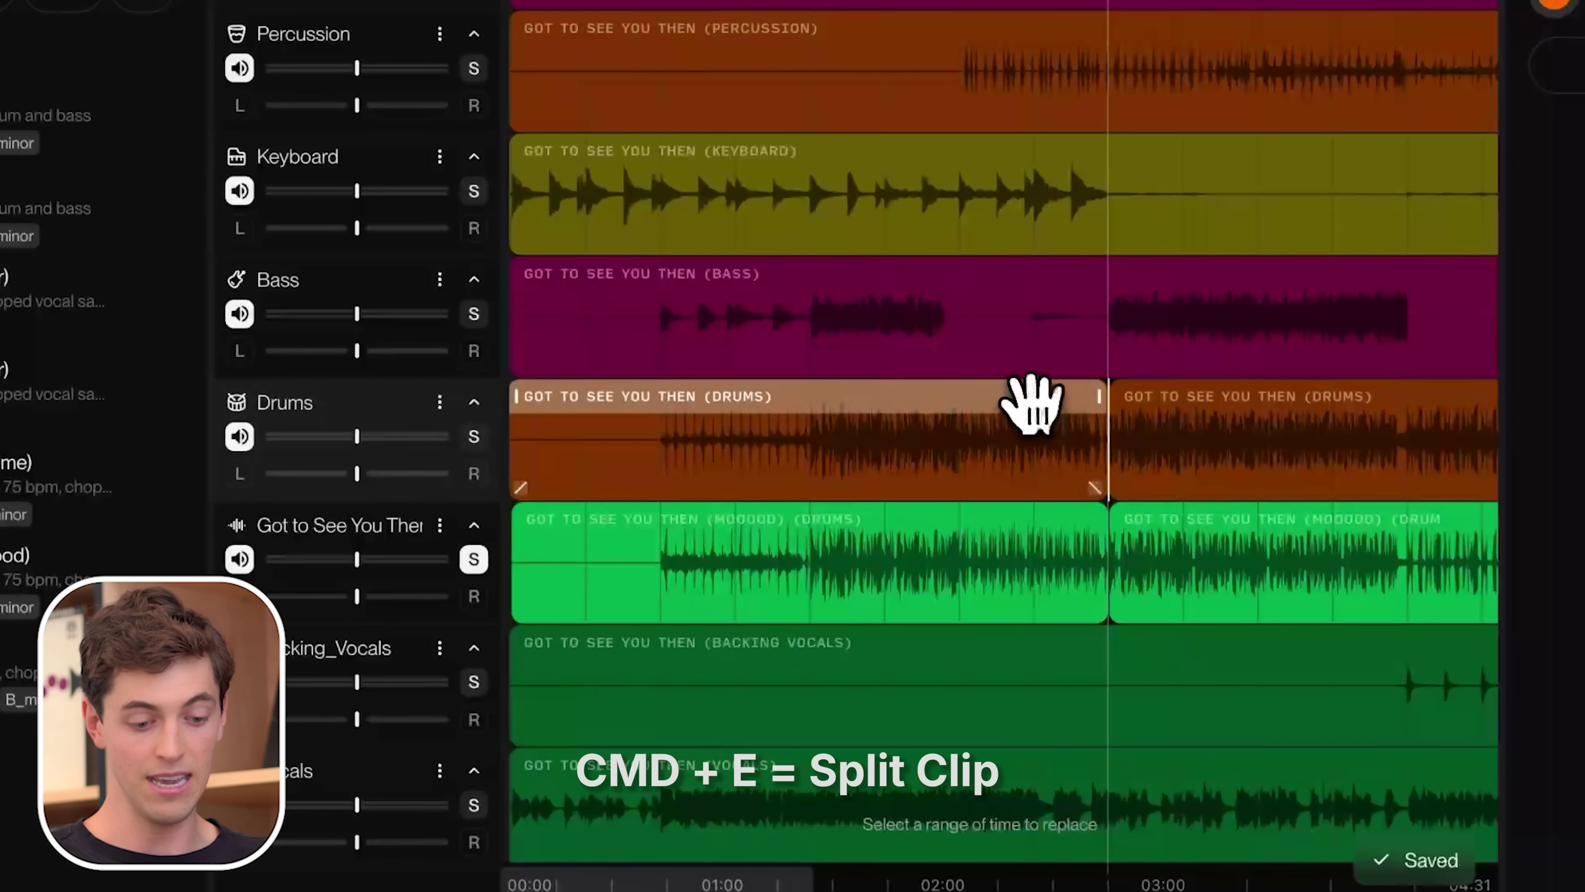
# Delete the original drums before the split and the mooood drums after it
pyautogui.press('BackSpace')
pyautogui.click(1157, 521)
pyautogui.press('BackSpace')
pyautogui.click(1092, 587)
pyautogui.click(1117, 490)
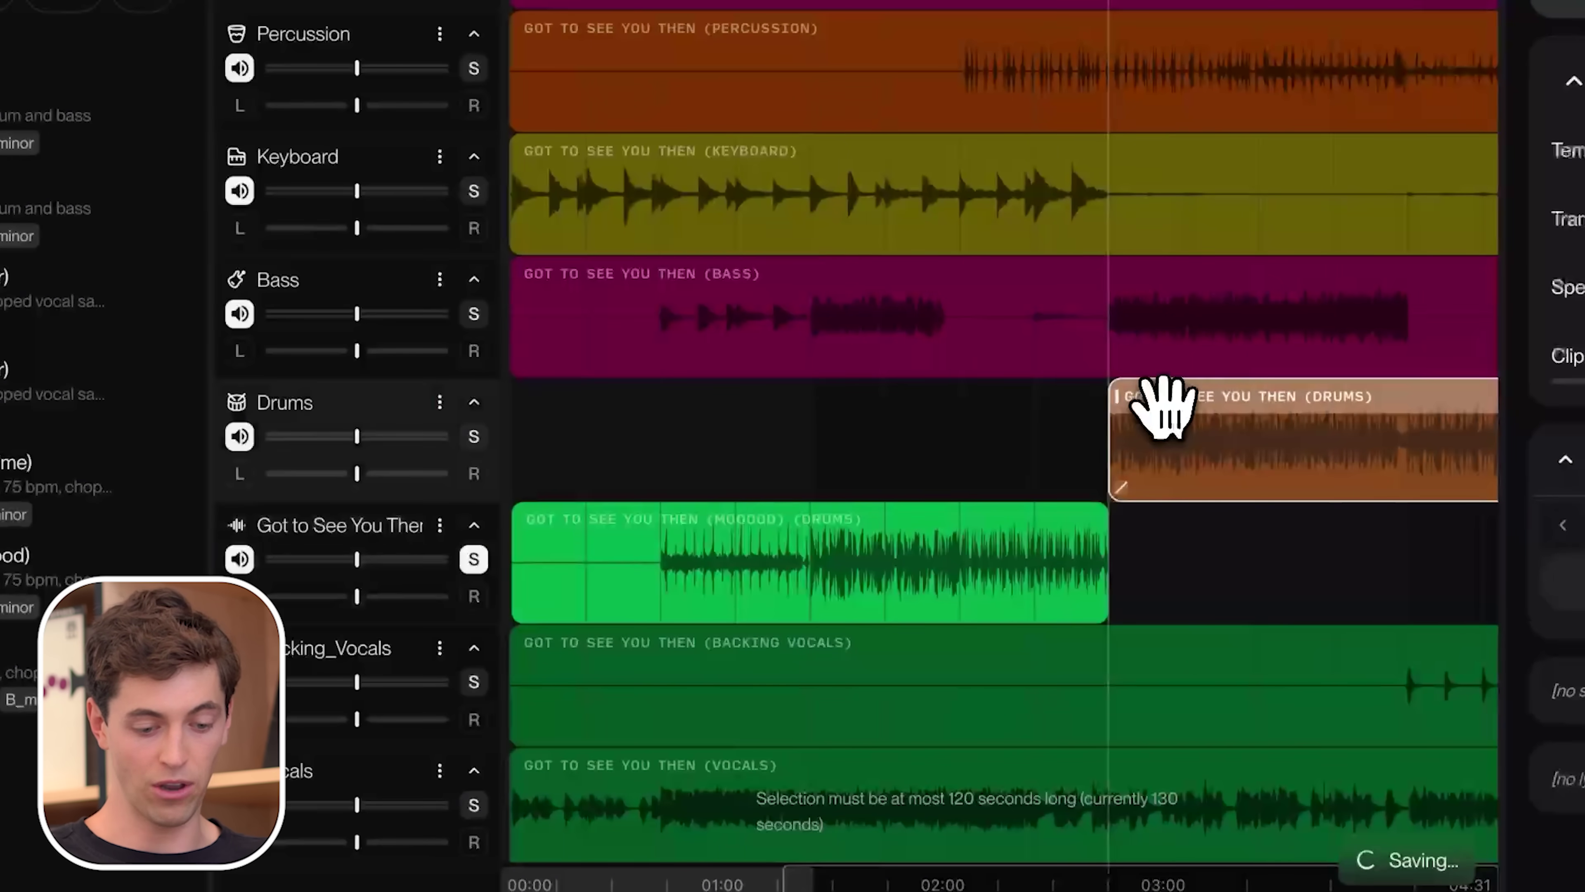
# Play the full mix from where the mooood drums get fuller and look over the combined drum arrangement
pyautogui.click(945, 518)
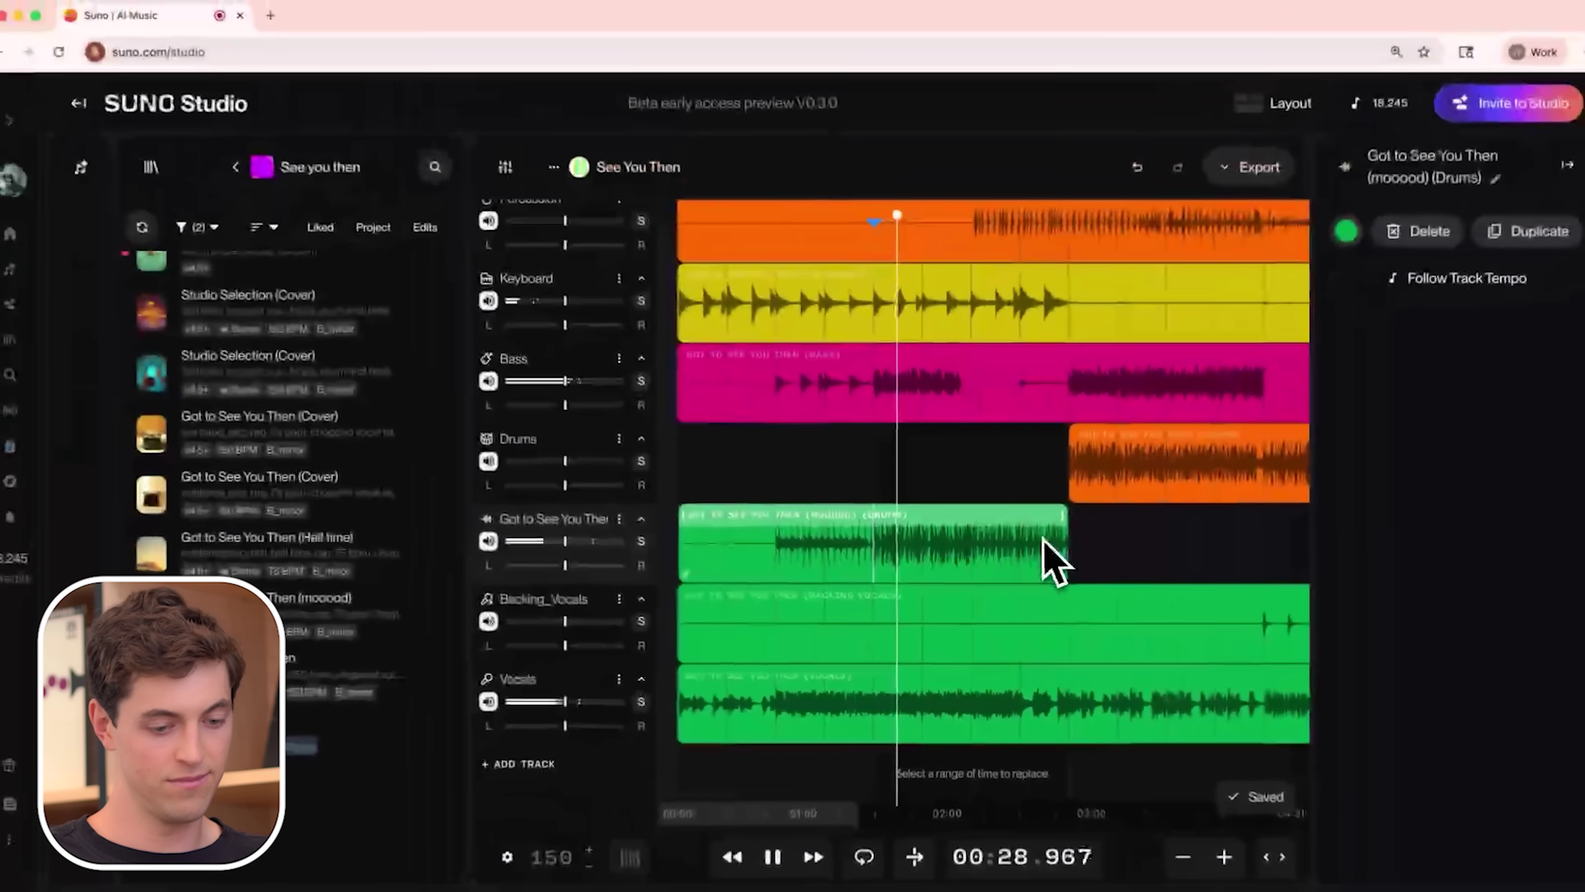
pyautogui.scroll(2, 1041, 523)
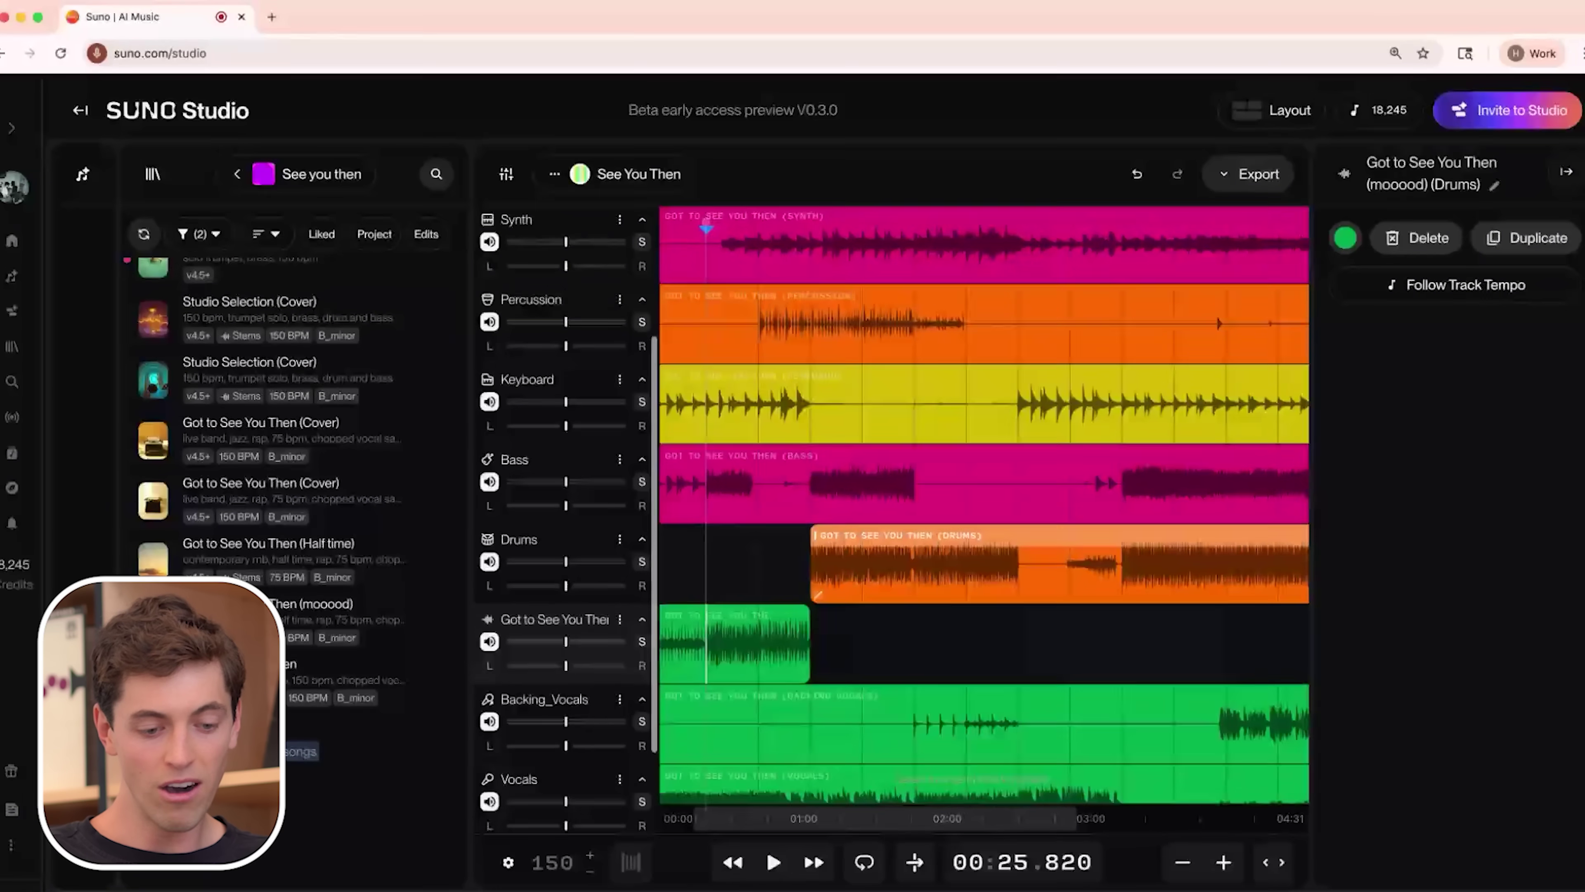
pyautogui.scroll(-3, 936, 438)
pyautogui.scroll(5, 905, 593)
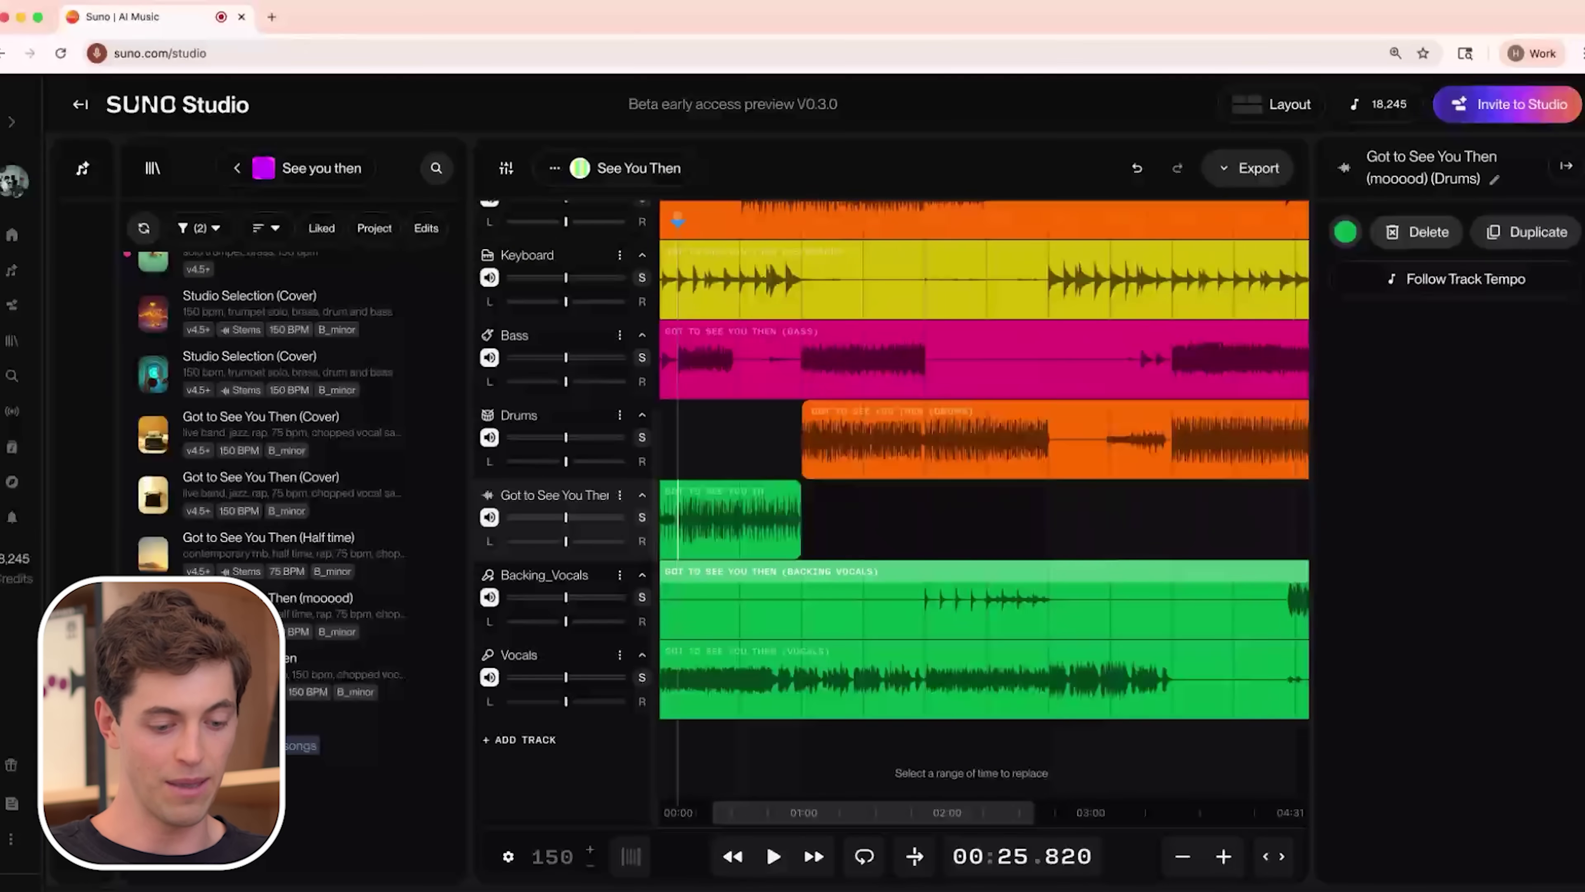
# Play from just before the first backing vocal hit and solo the Backing_Vocals track
pyautogui.click(860, 612)
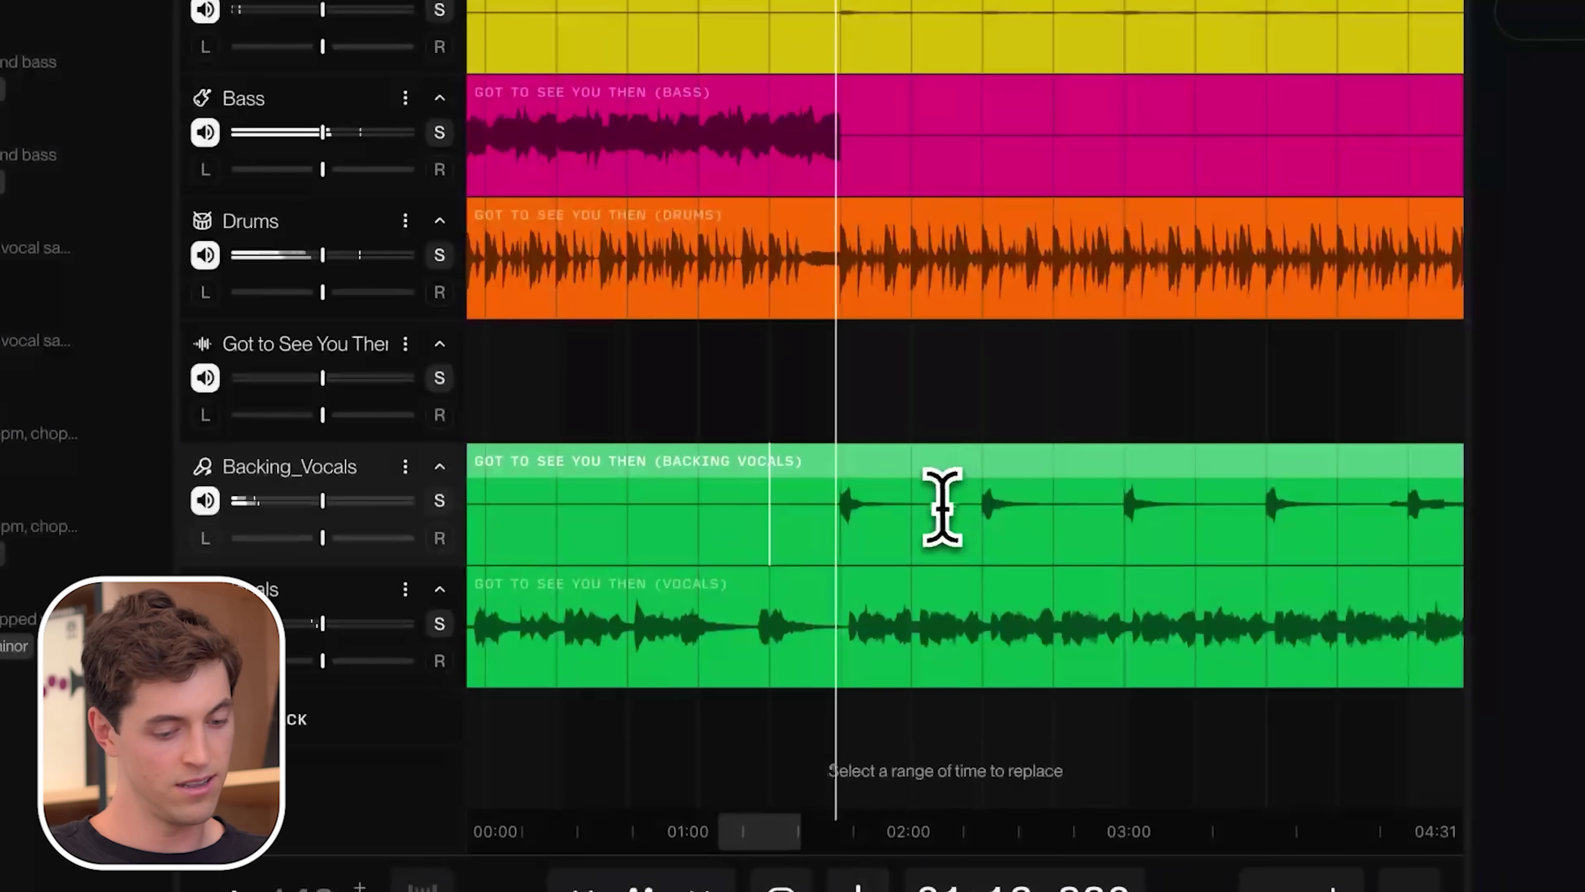
pyautogui.scroll(5, 942, 506)
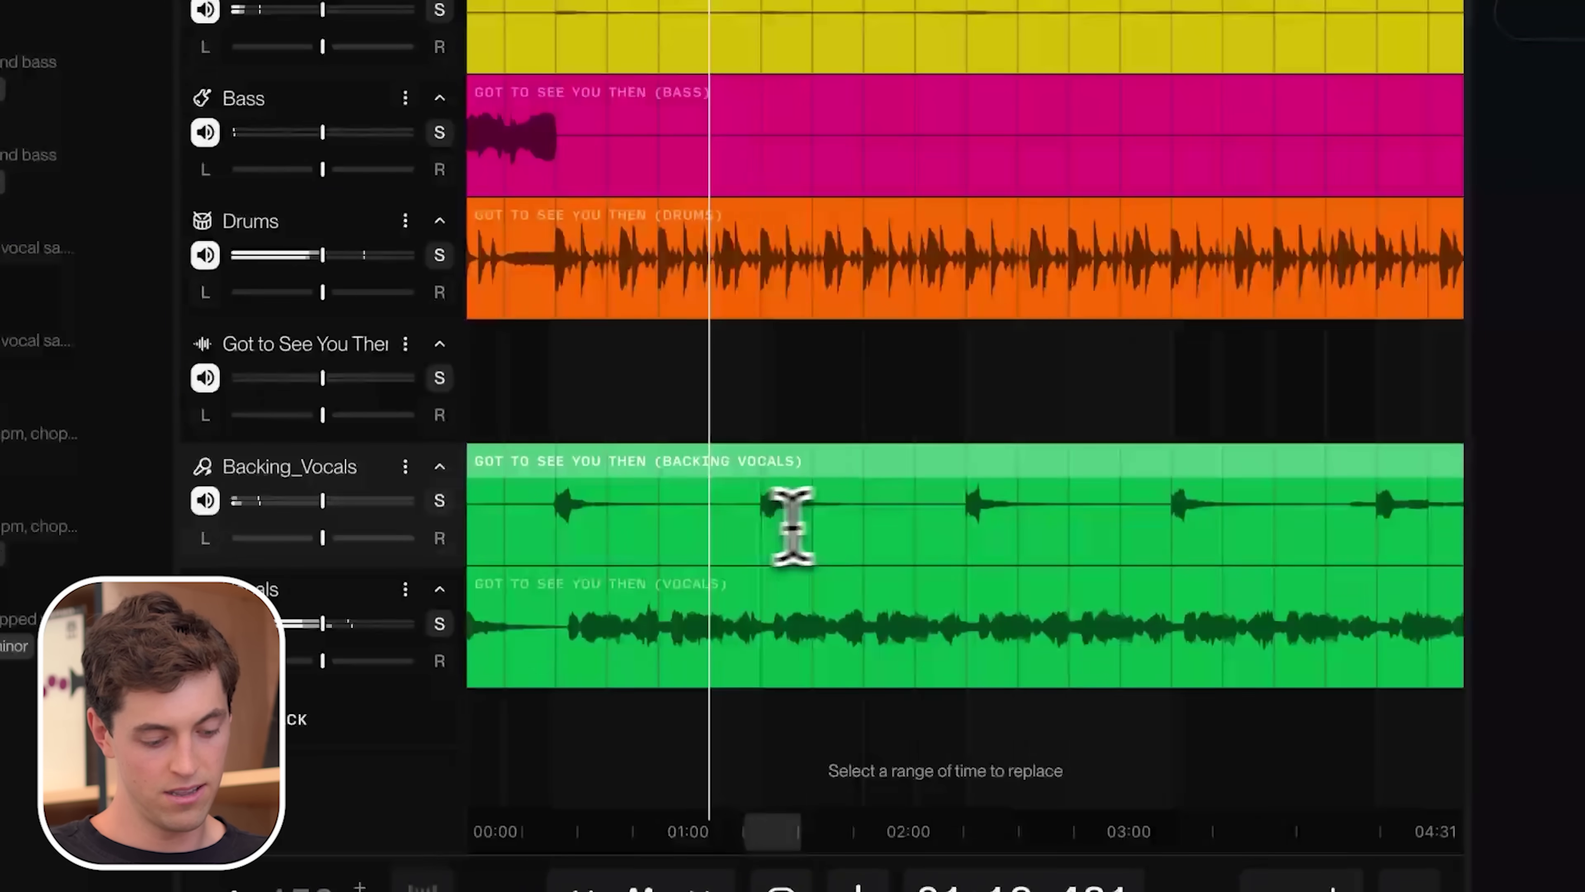
pyautogui.press('space')
pyautogui.press('s')
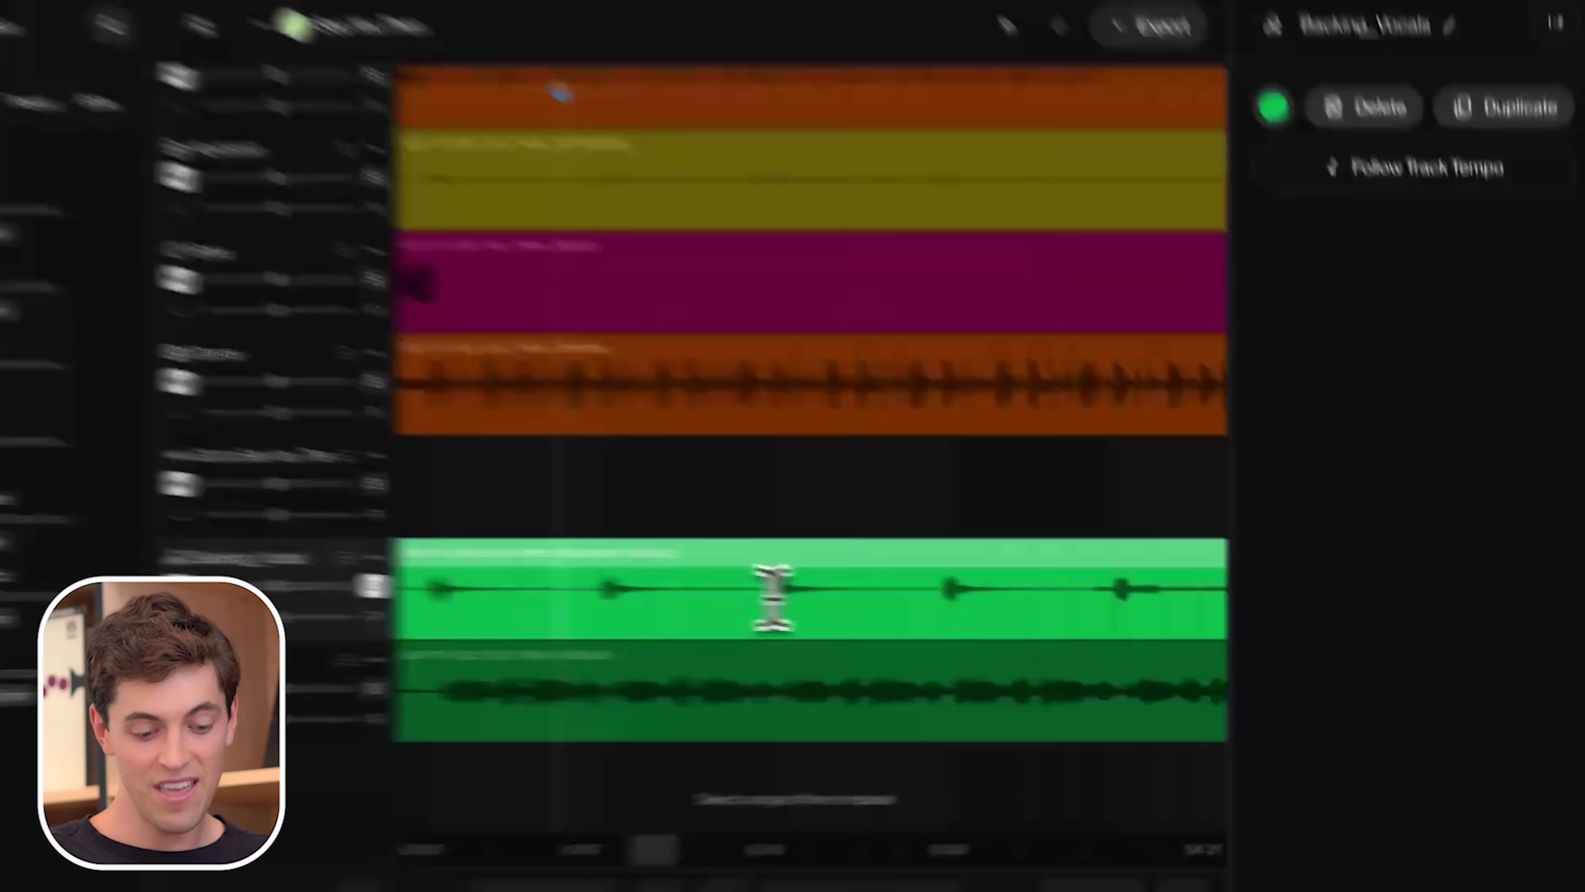
# Copy a short backing vocal hit and paste it directly before the fourth hit on the Backing_Vocals track
pyautogui.moveTo(958, 615); pyautogui.dragTo(1051, 614)
pyautogui.moveTo(626, 577); pyautogui.dragTo(598, 577)
pyautogui.press('super+c')
pyautogui.click(762, 589)
pyautogui.press('super+v')
pyautogui.click(725, 583)
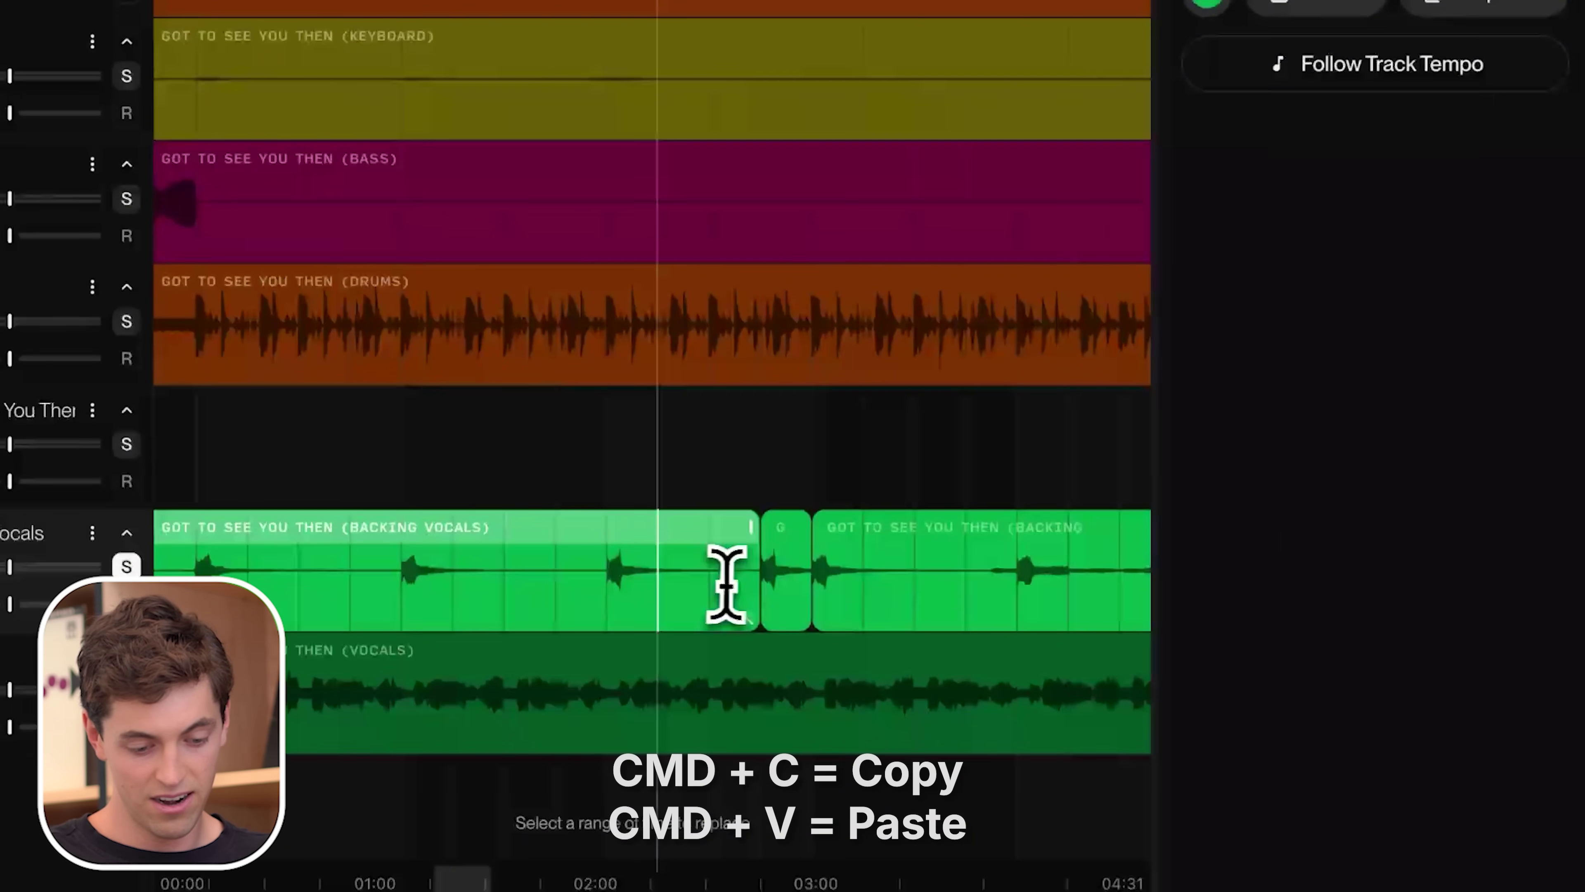
# Transpose the pasted backing vocal hit by +3 and play the soloed backing vocals from the hit before it
pyautogui.click(787, 538)
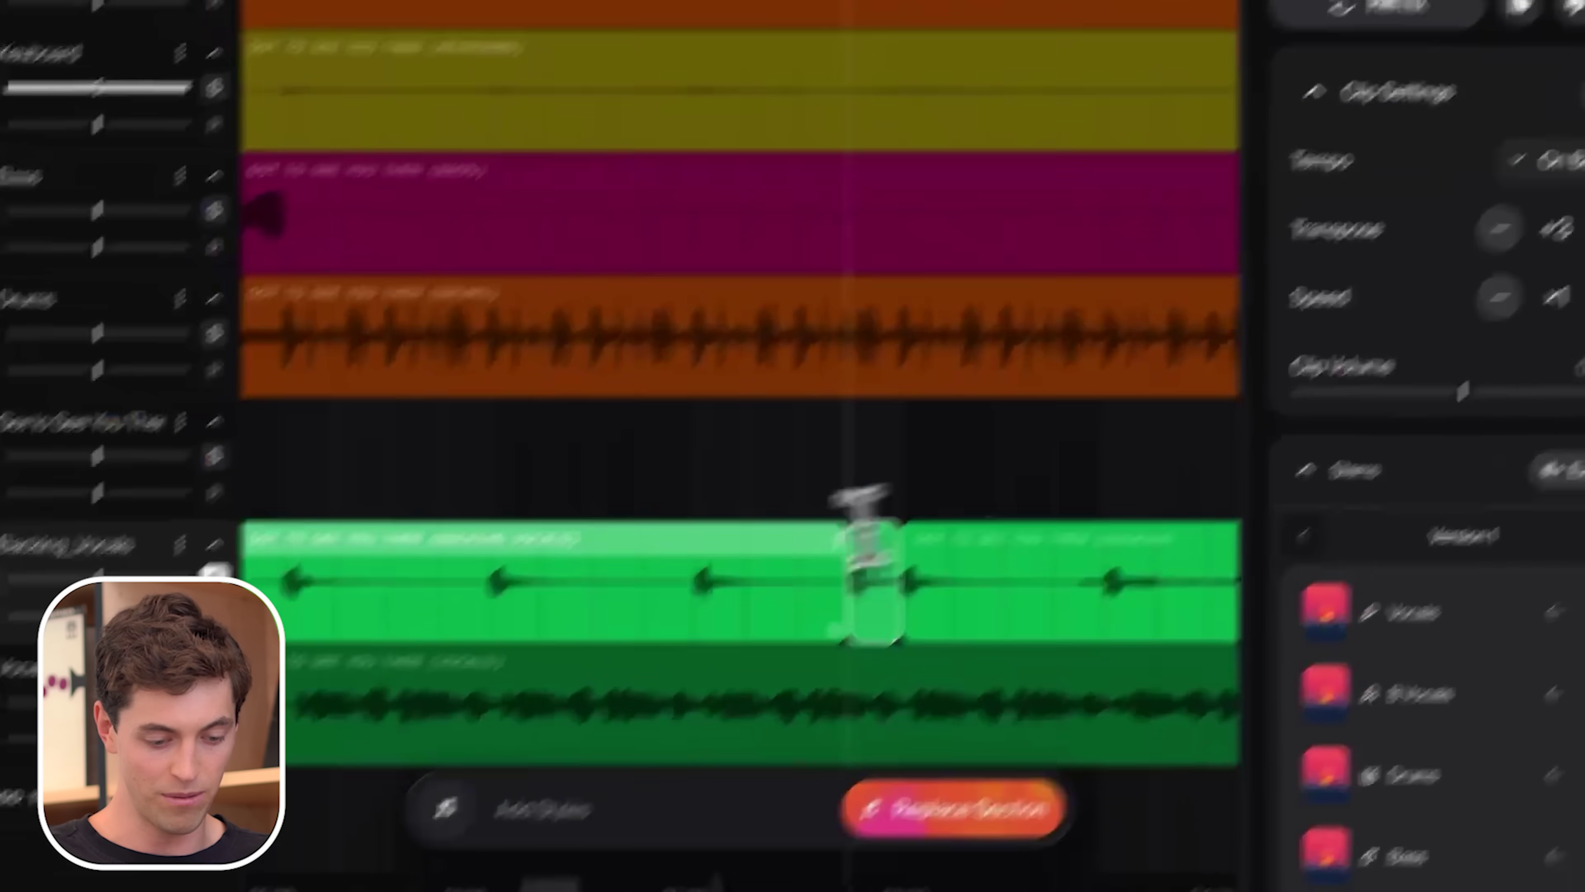
pyautogui.click(605, 652)
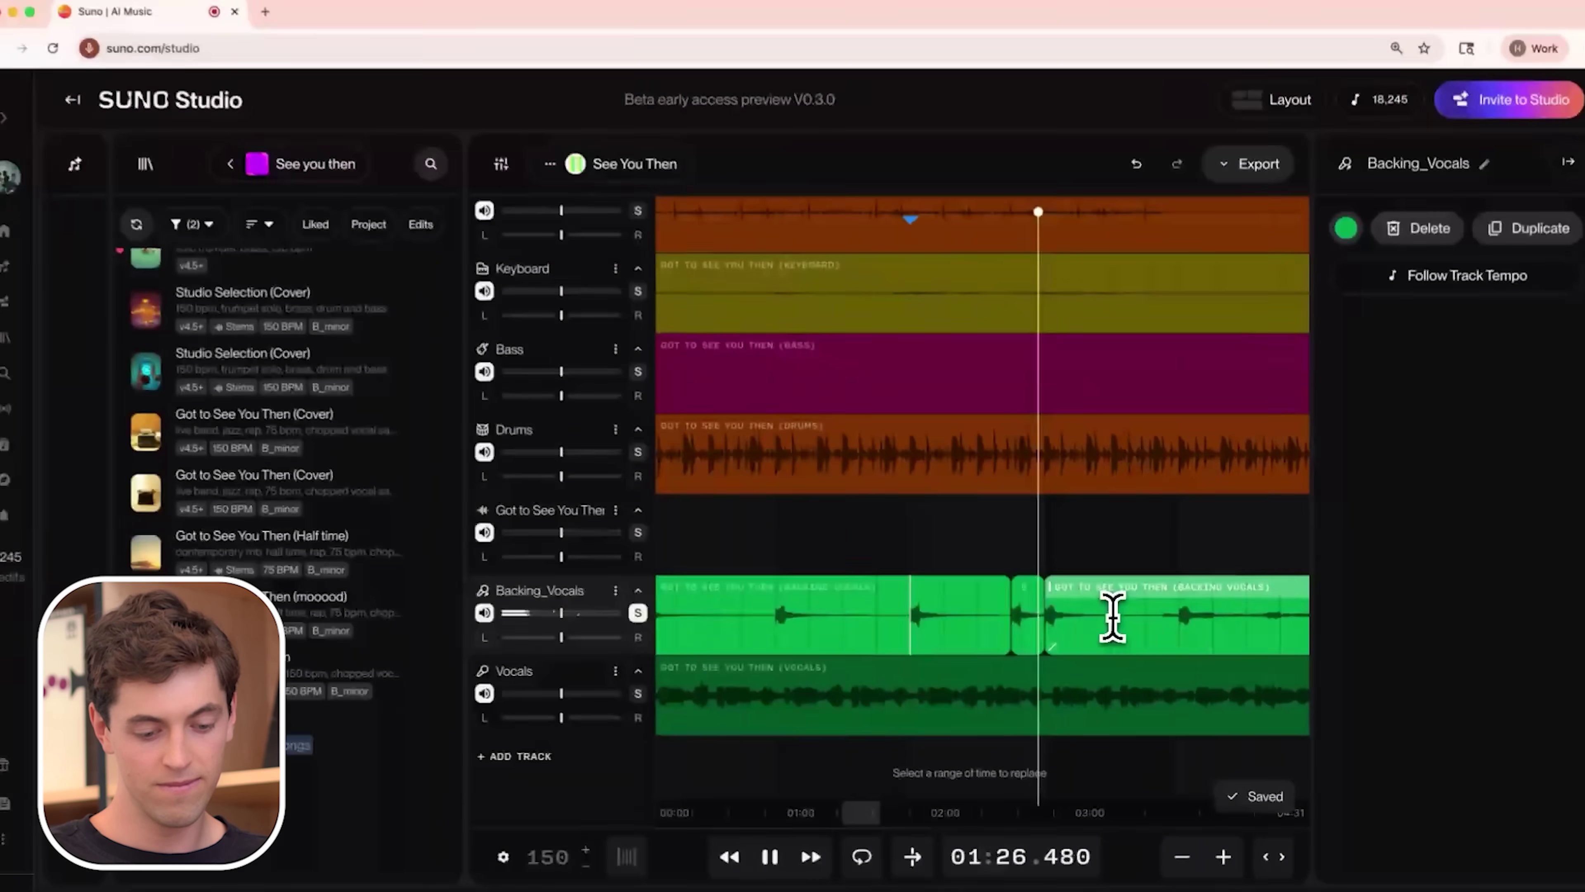
pyautogui.click(1006, 621)
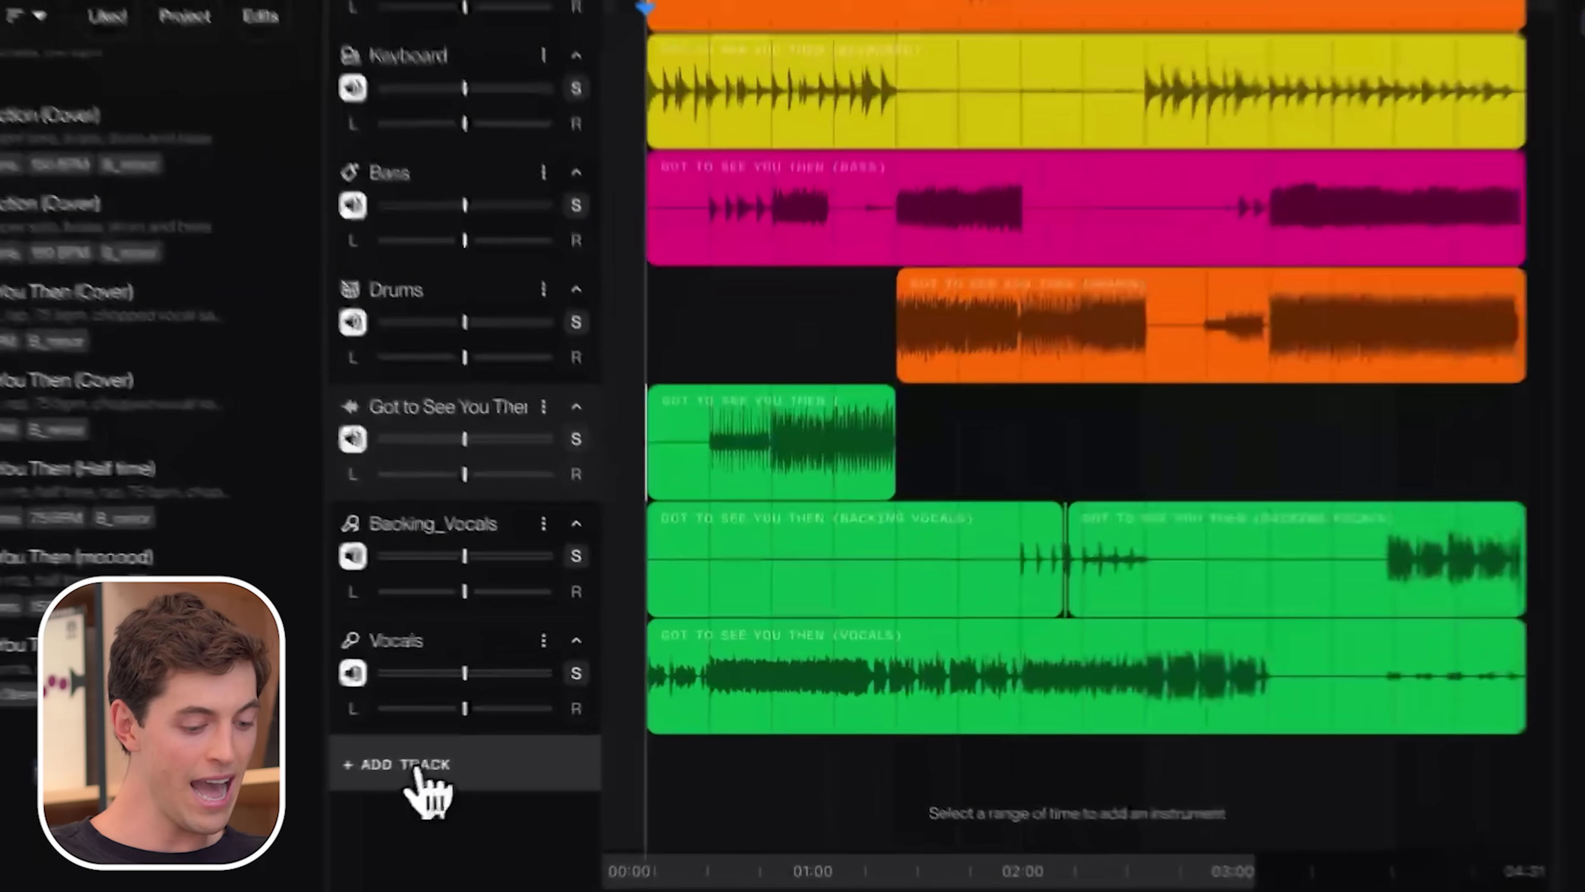
# Add a new track between Bass and Drums and generate a Percussion instrument on it across the second bass section
pyautogui.click(520, 736)
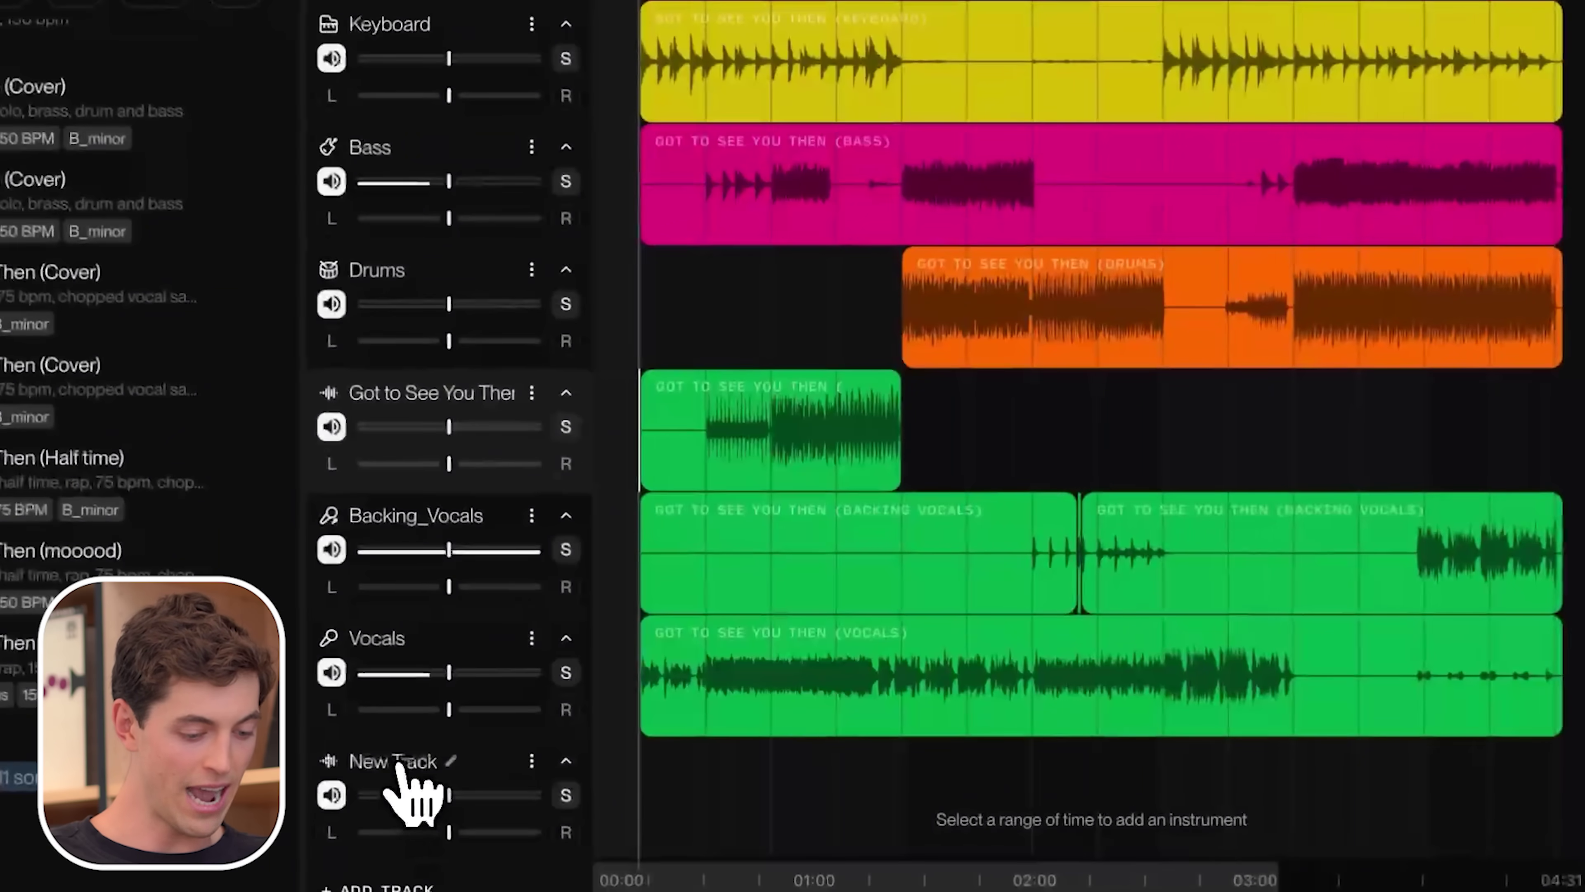
pyautogui.moveTo(396, 755); pyautogui.dragTo(459, 269)
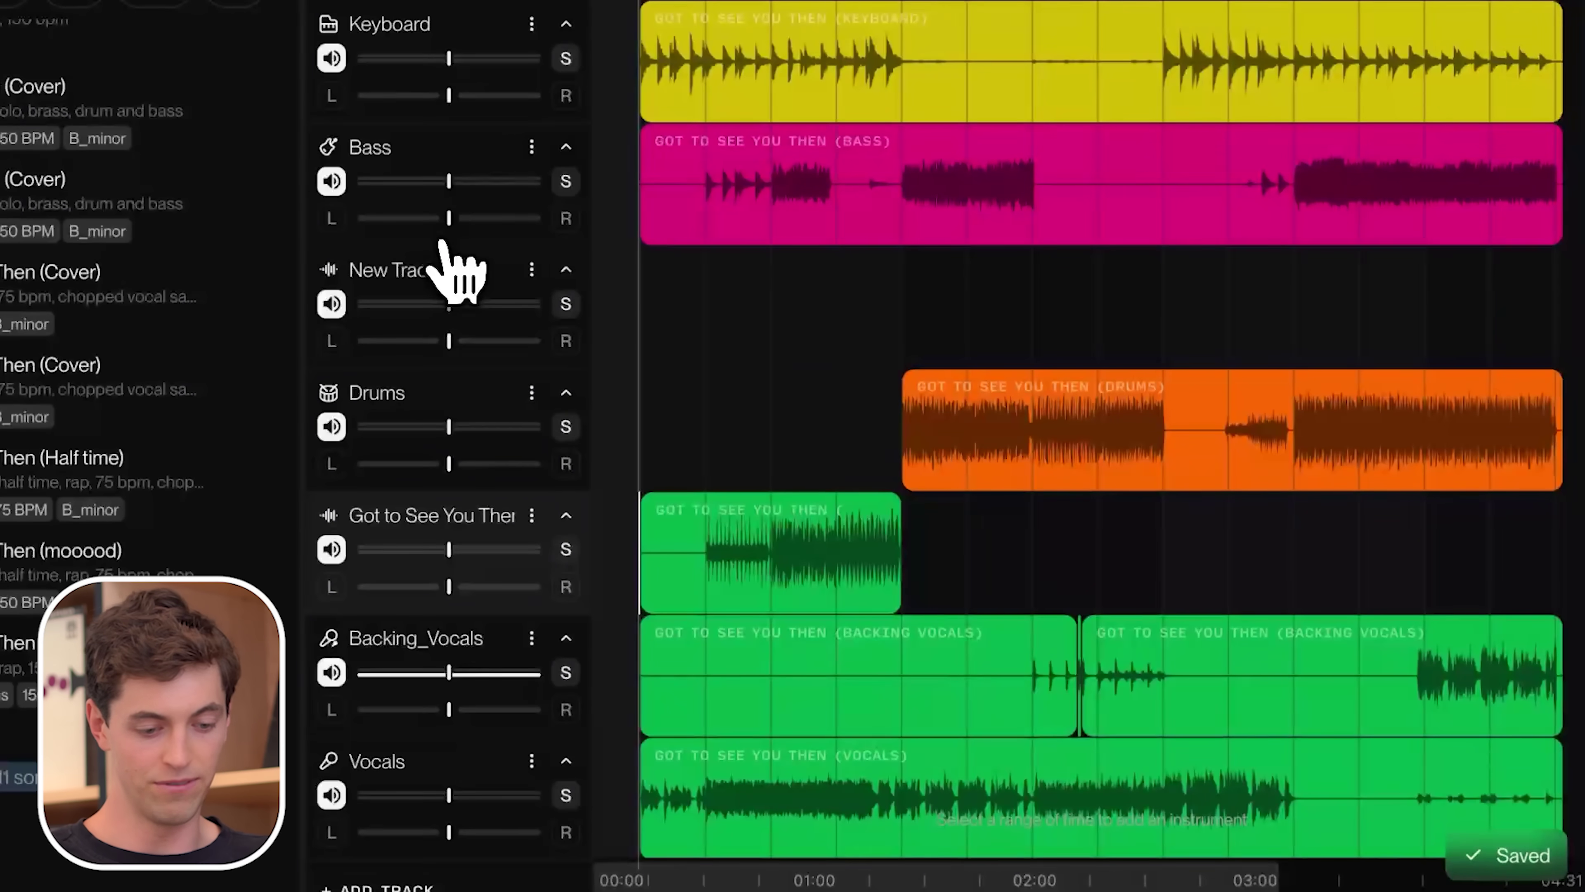
pyautogui.scroll(3, 861, 275)
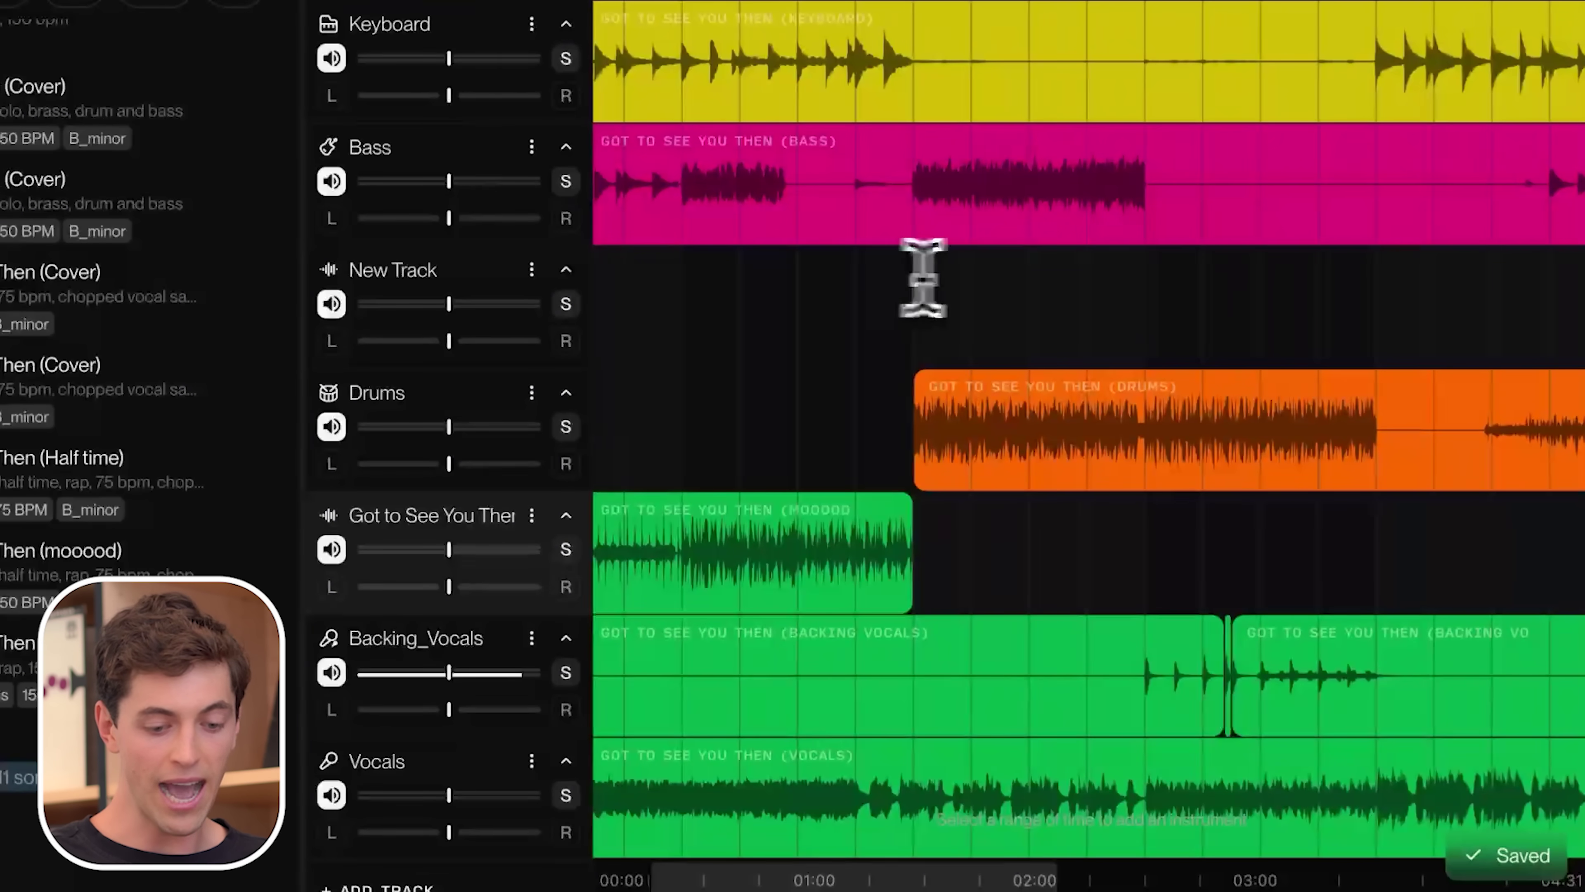
pyautogui.hscroll(1, 922, 278)
pyautogui.moveTo(893, 312); pyautogui.dragTo(1064, 322)
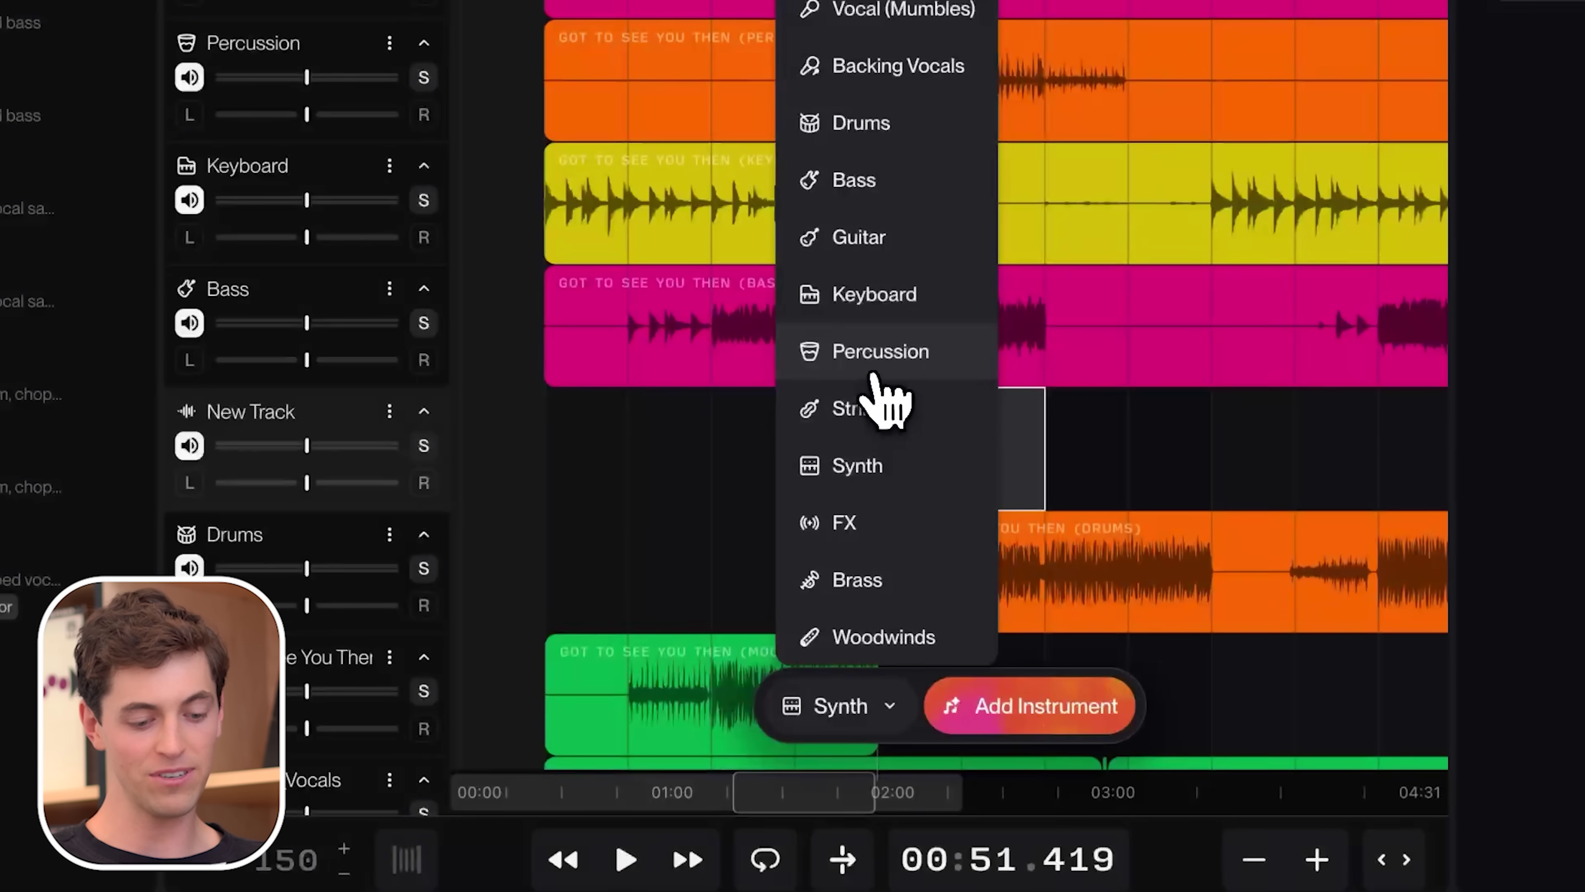
pyautogui.click(874, 372)
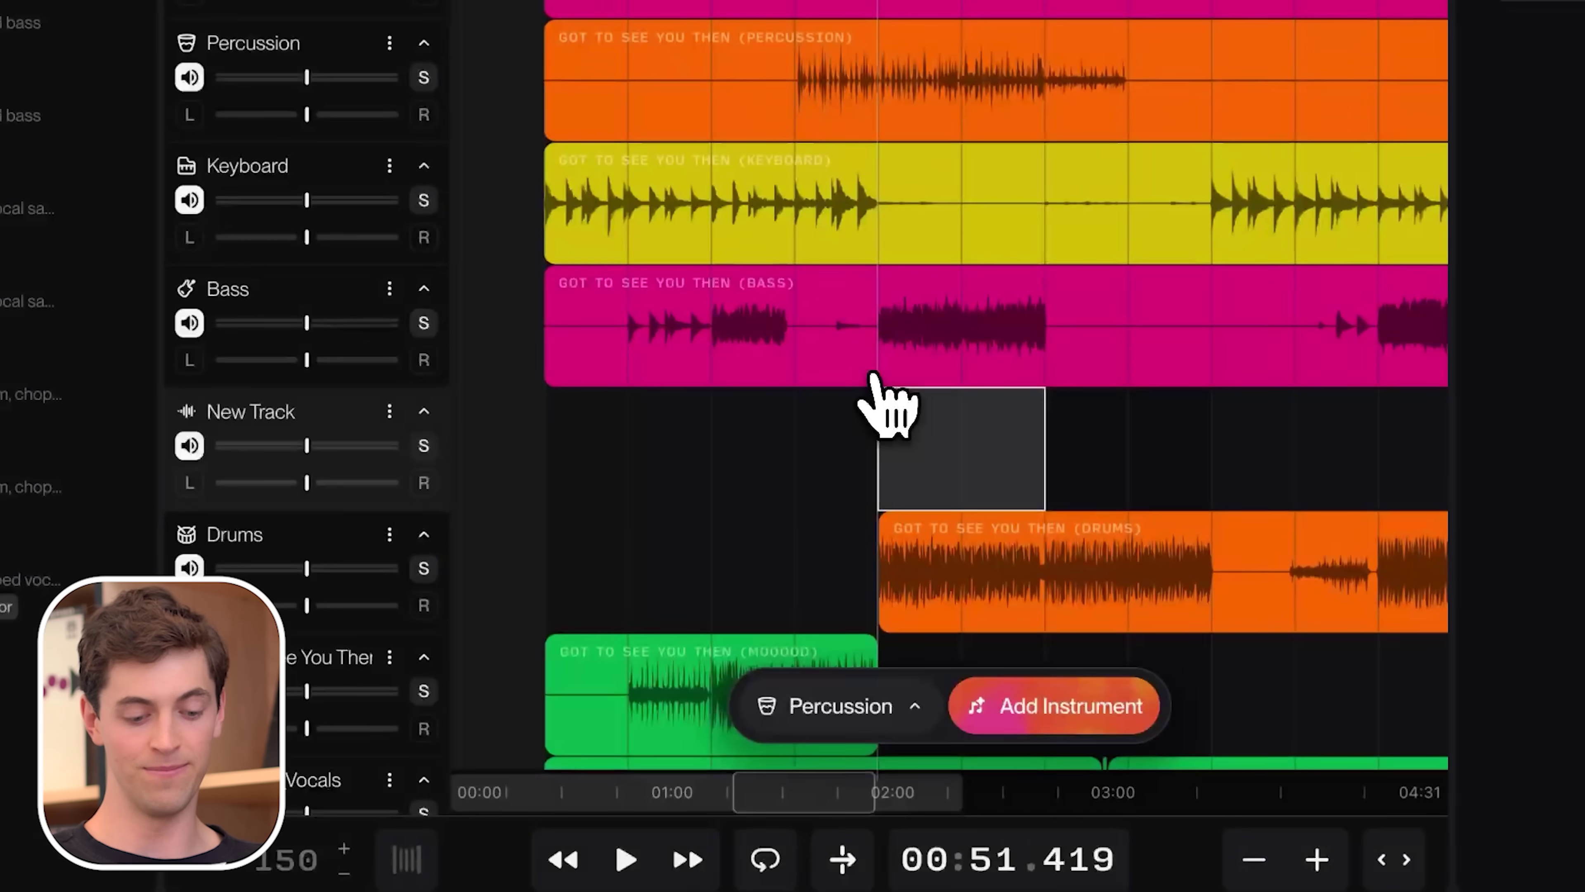
pyautogui.click(1027, 724)
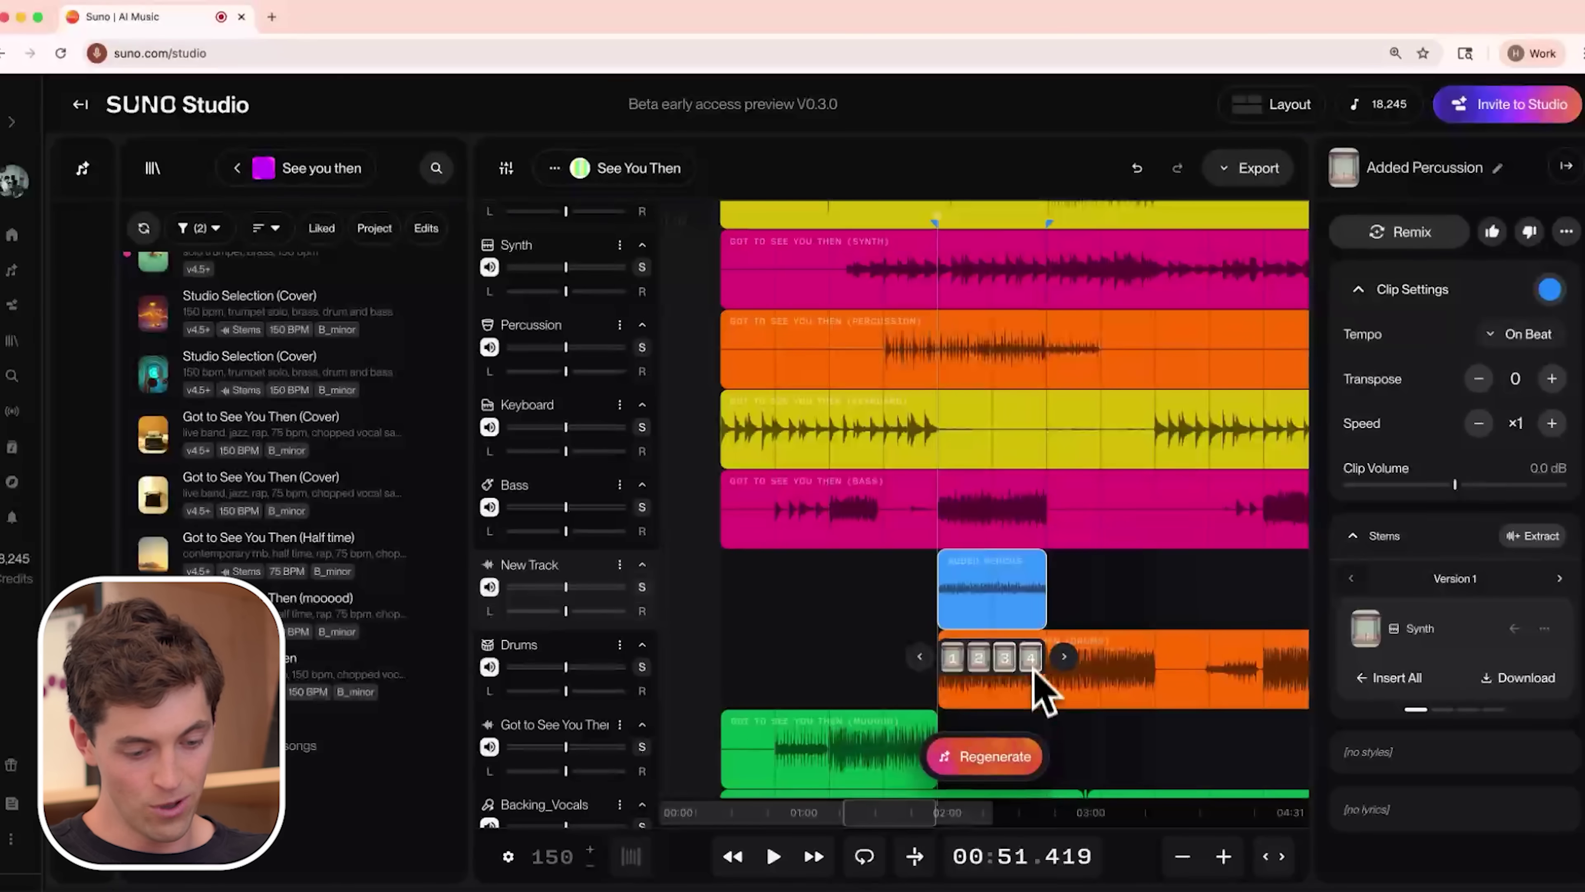
# Compare the generated percussion within the full mix and soloed
pyautogui.scroll(2, 1003, 606)
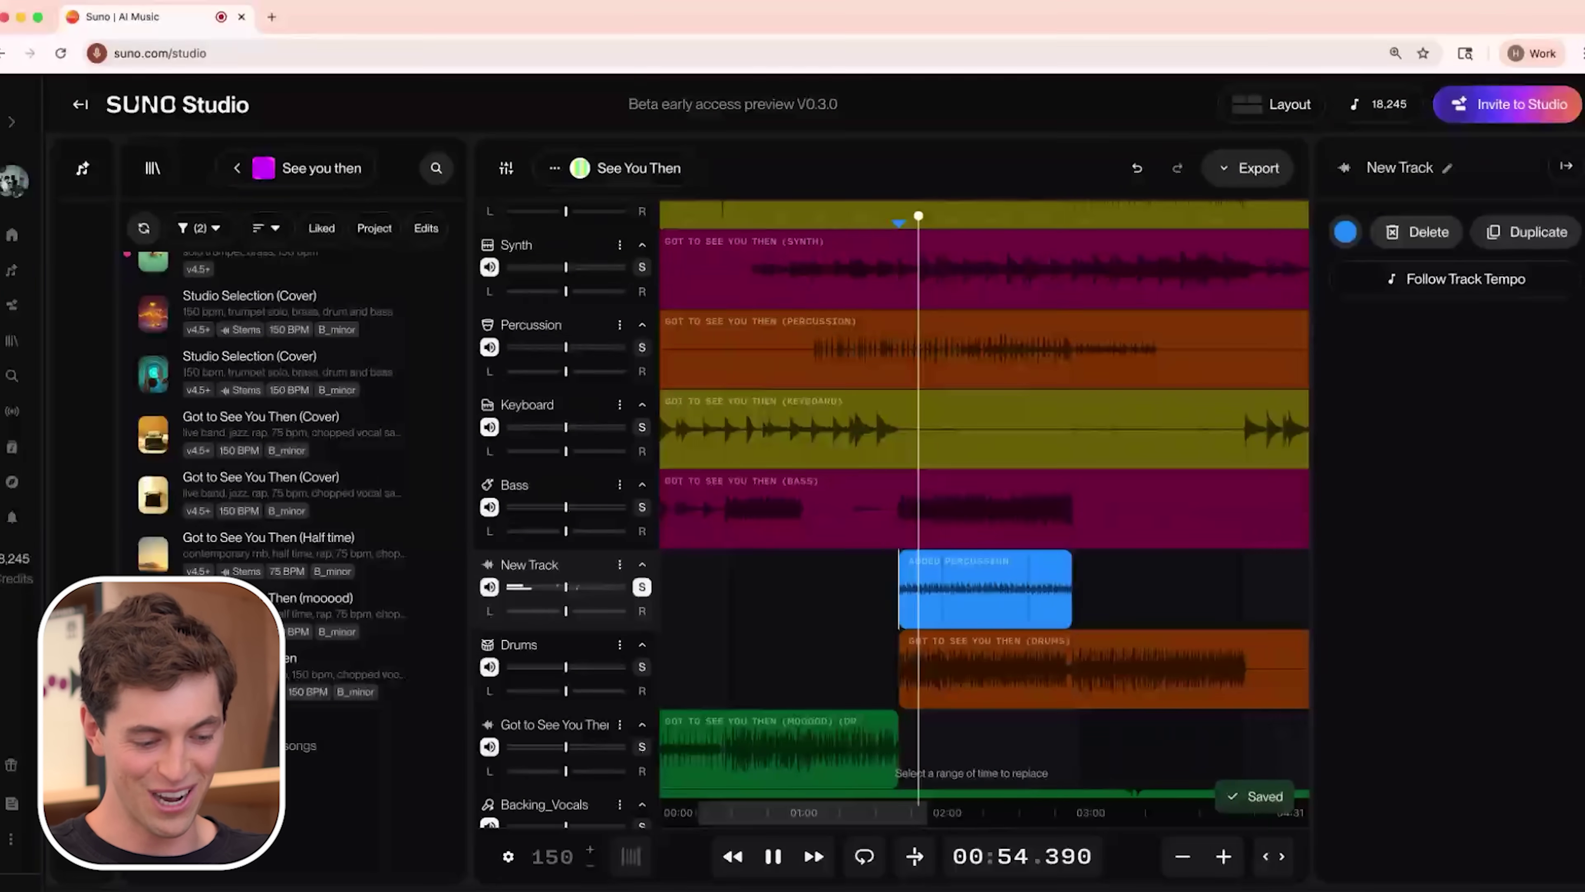
pyautogui.press('s')
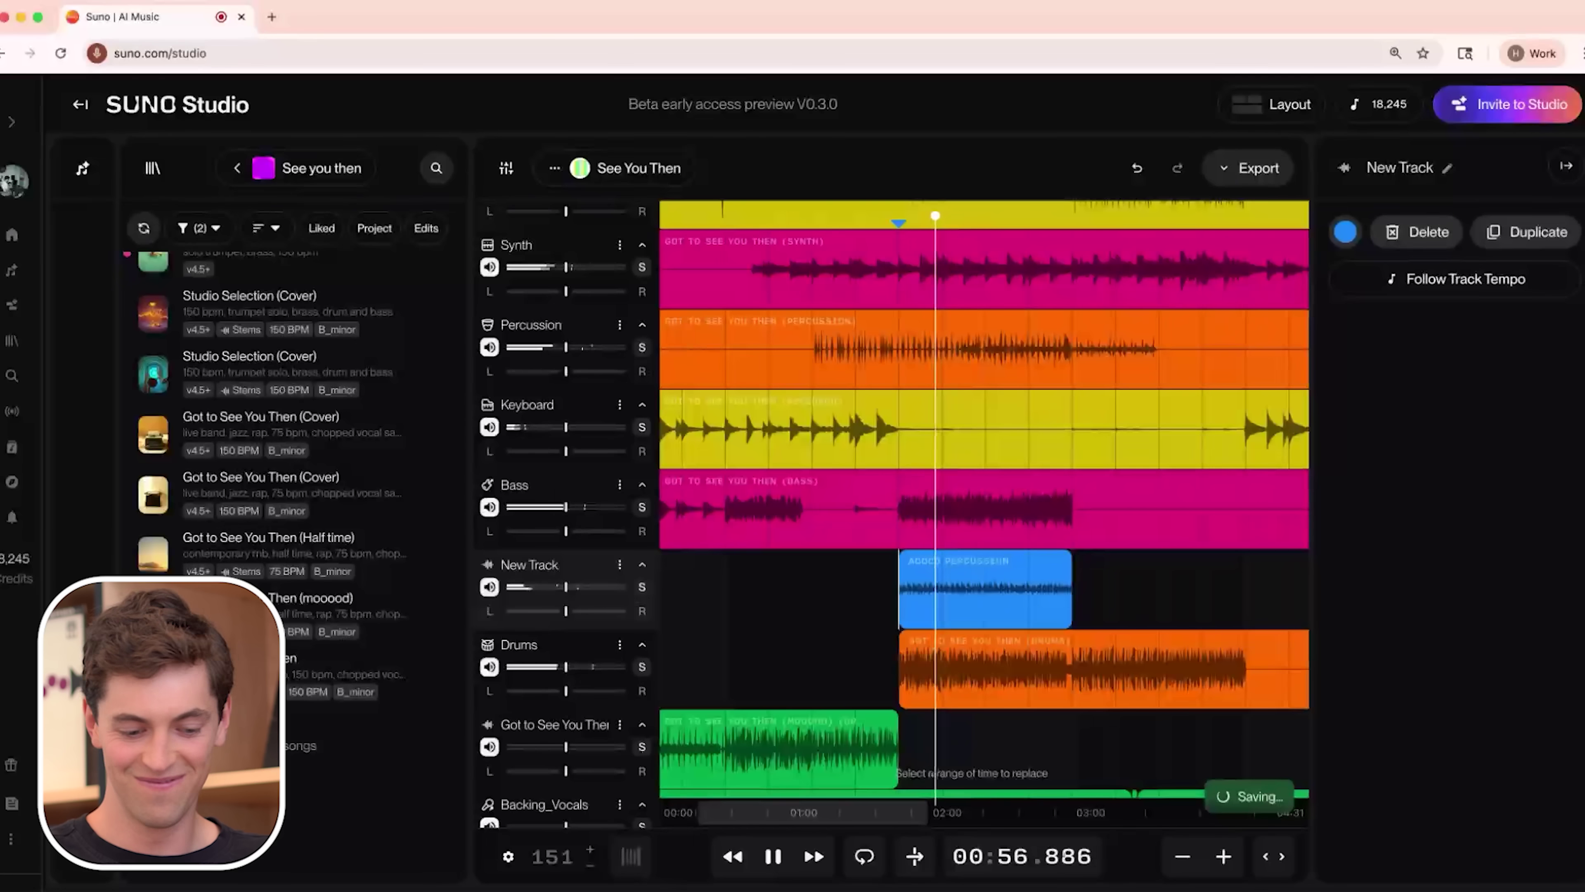
pyautogui.press('s')
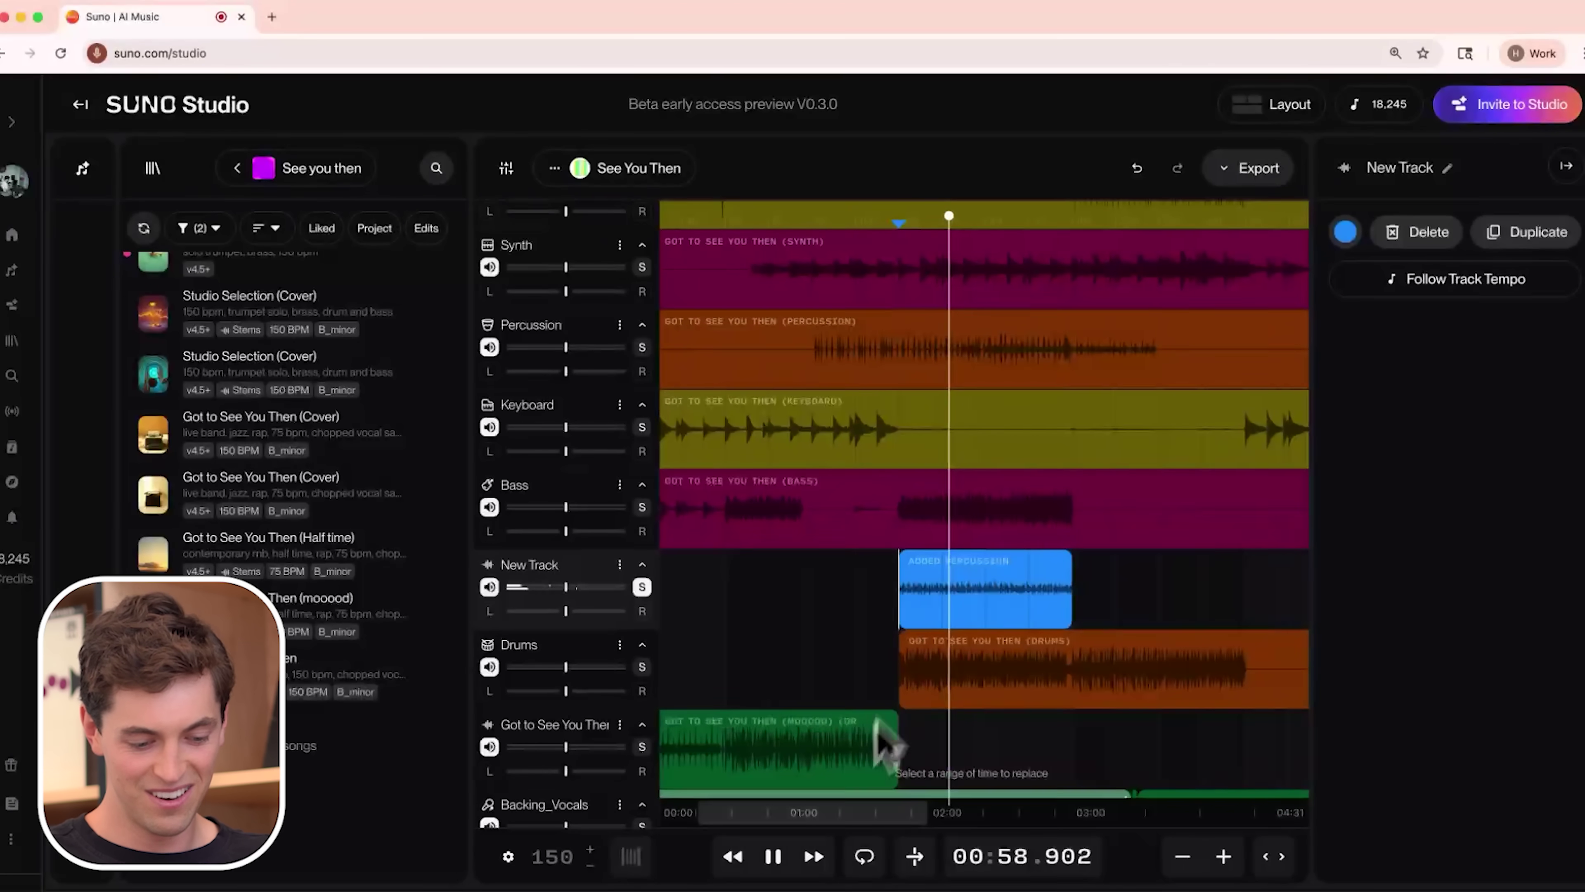
# Switch the added percussion clip to another generated version and lower its track's volume
pyautogui.click(995, 604)
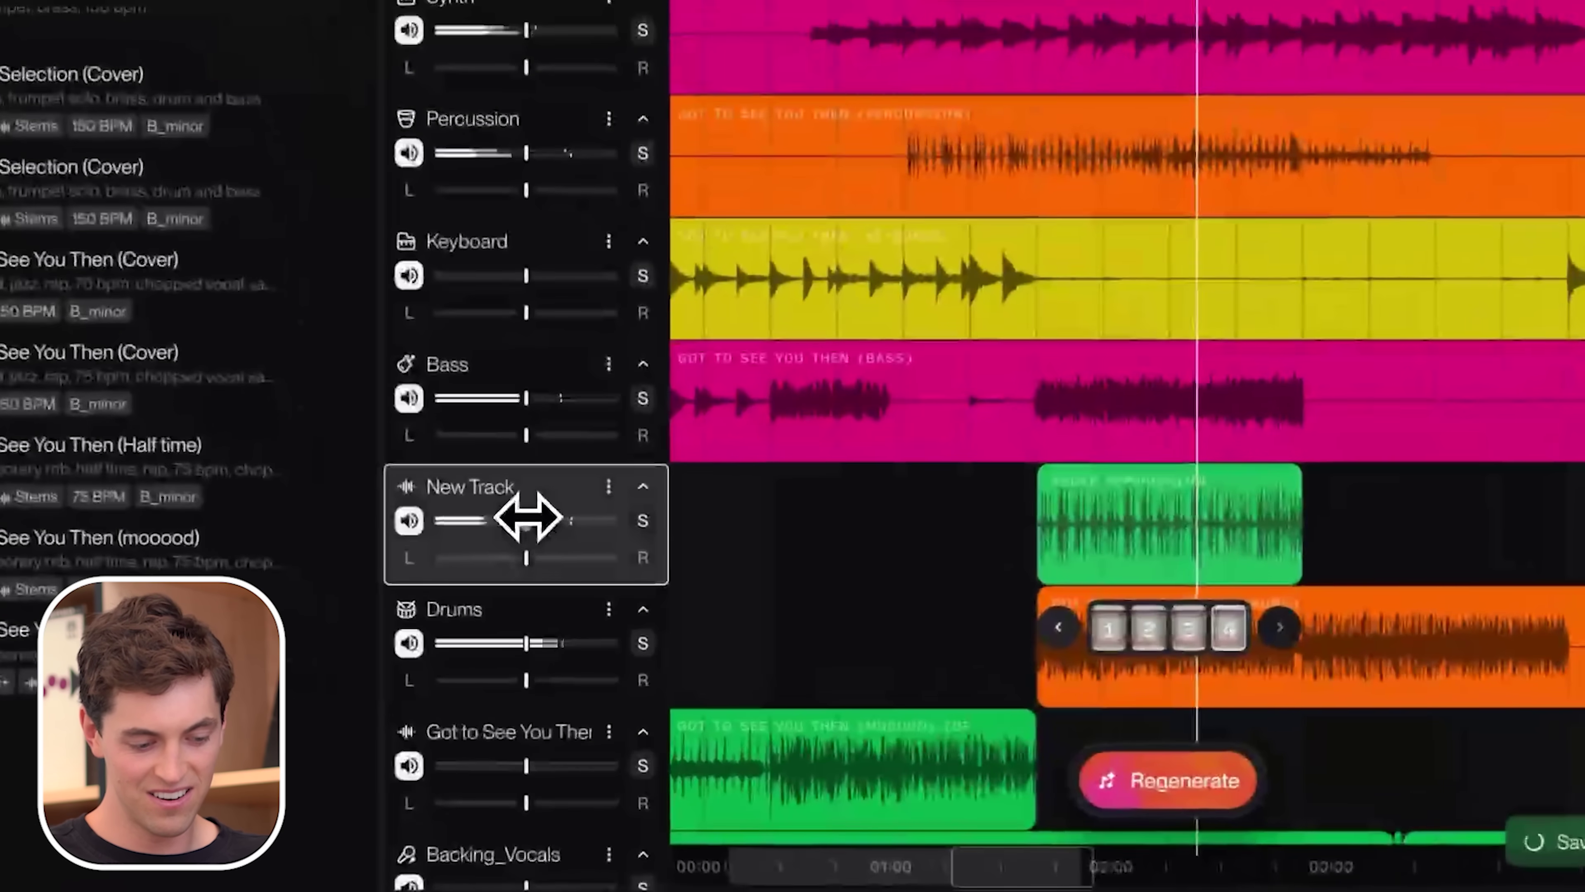
pyautogui.moveTo(564, 584)
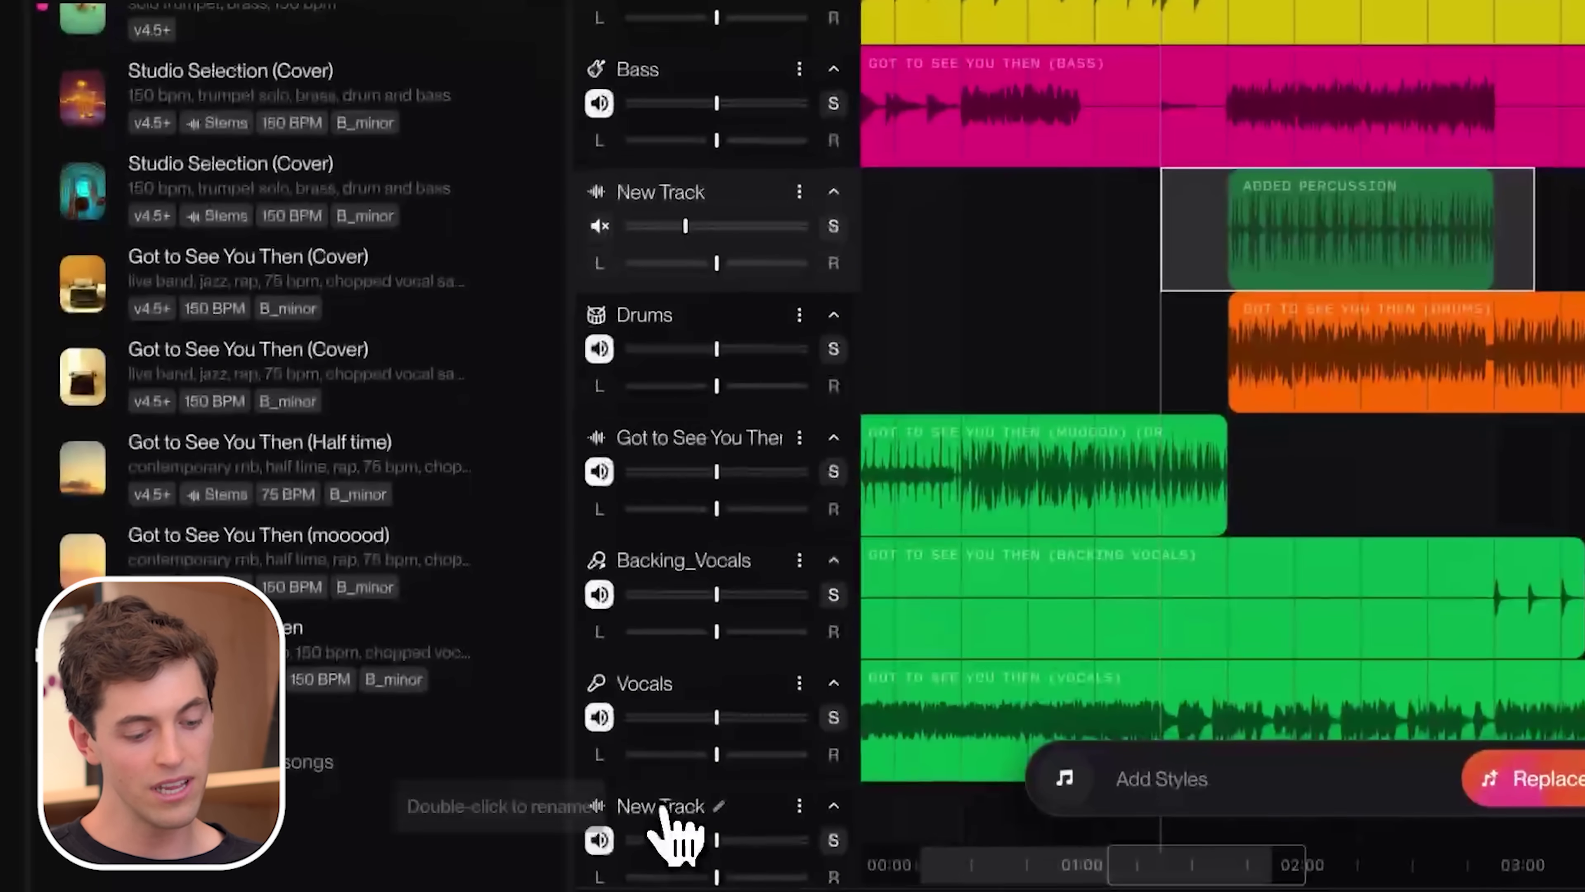
# Move the empty new track below the full-song track and record onto it before the late drop with MacBook Pro Microphone (Built-in)
pyautogui.moveTo(671, 854); pyautogui.dragTo(726, 497)
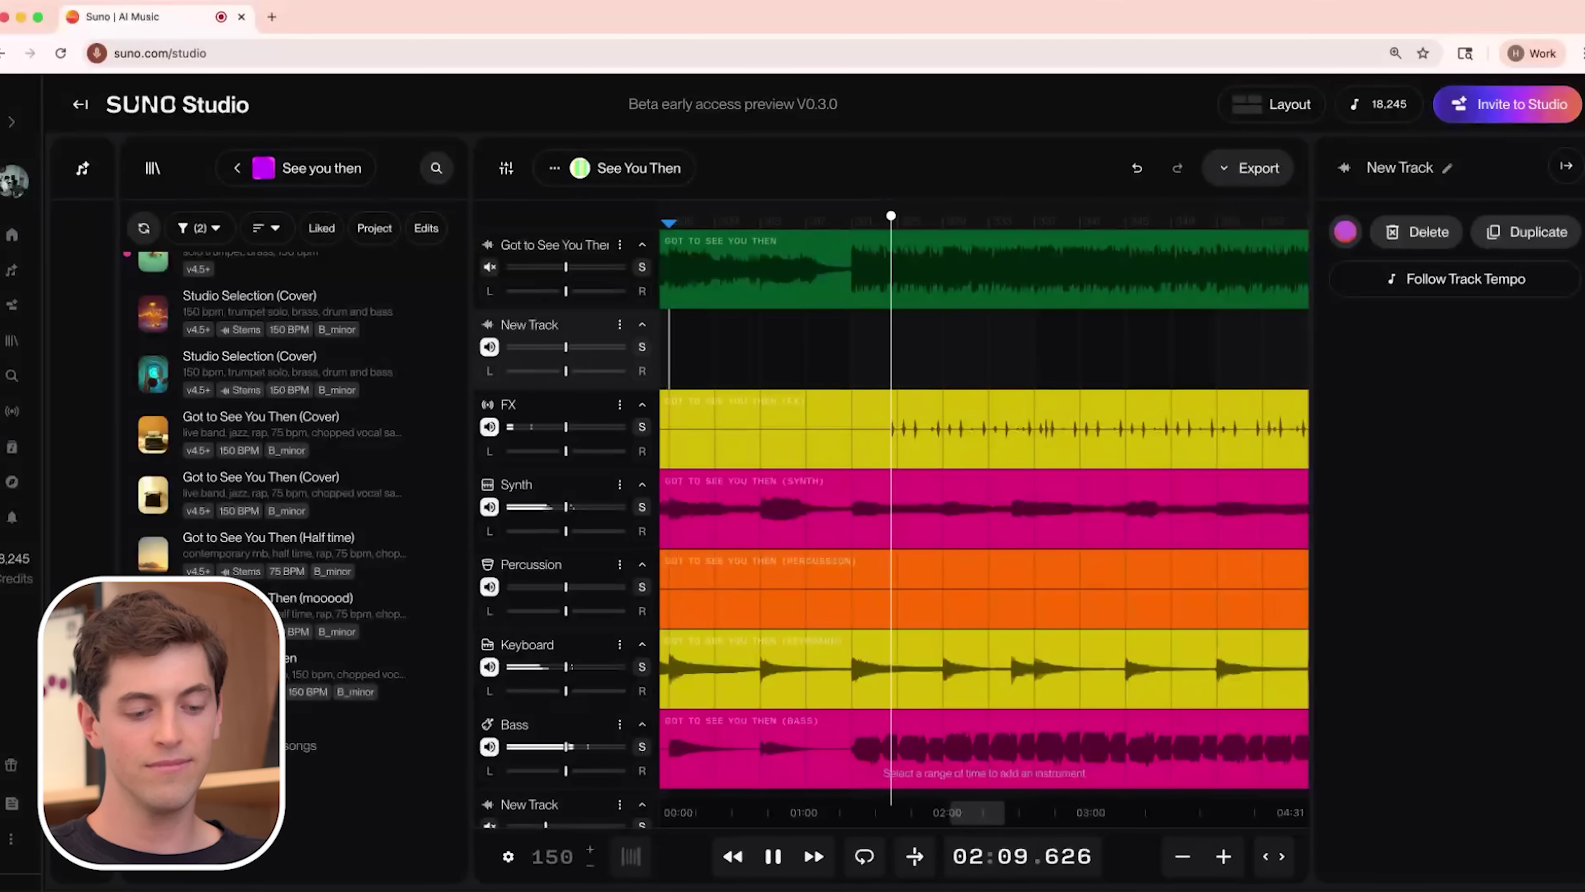
pyautogui.click(848, 357)
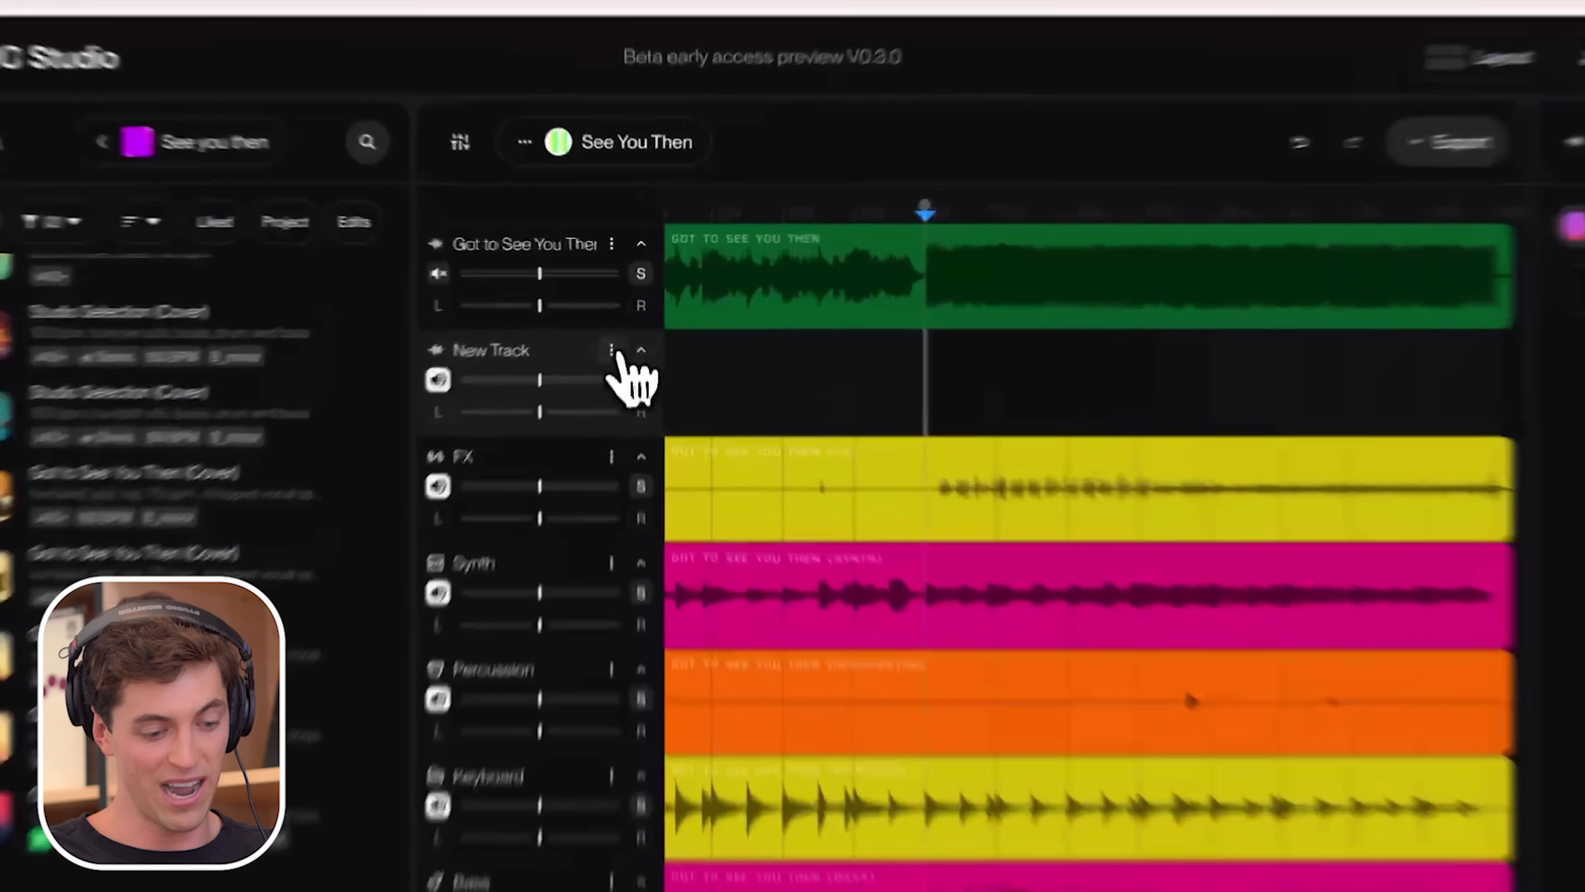
pyautogui.click(606, 366)
pyautogui.moveTo(747, 422)
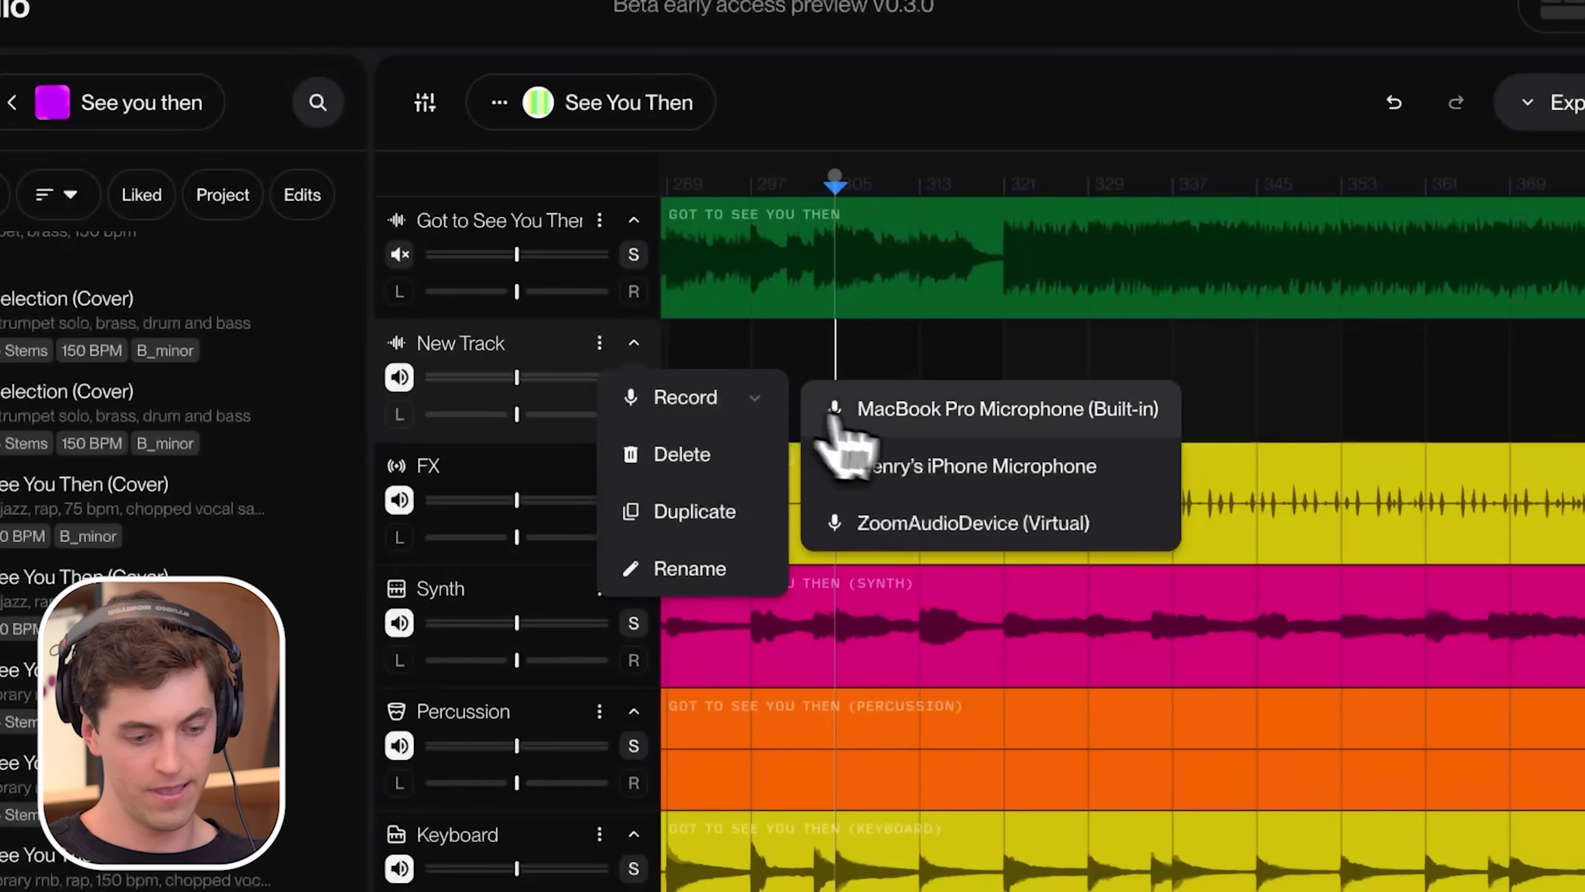
pyautogui.click(925, 416)
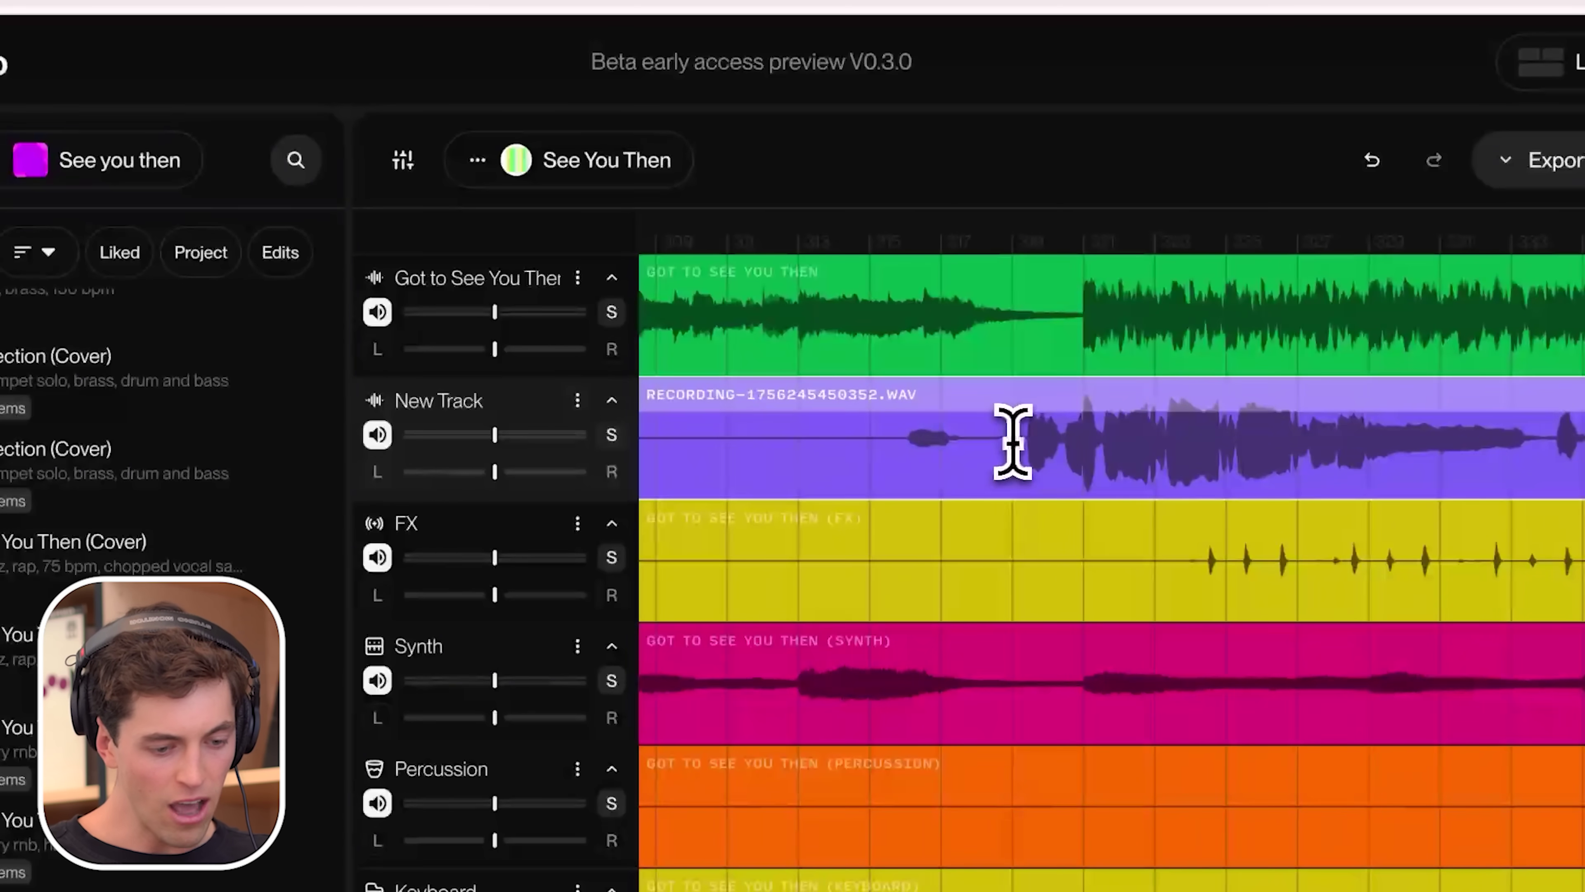
# Remove the recording's lead-in up to just before the first loud phrase and mute the full-song Got to See You Then track
pyautogui.click(1013, 440)
pyautogui.click(952, 400)
pyautogui.press('Delete')
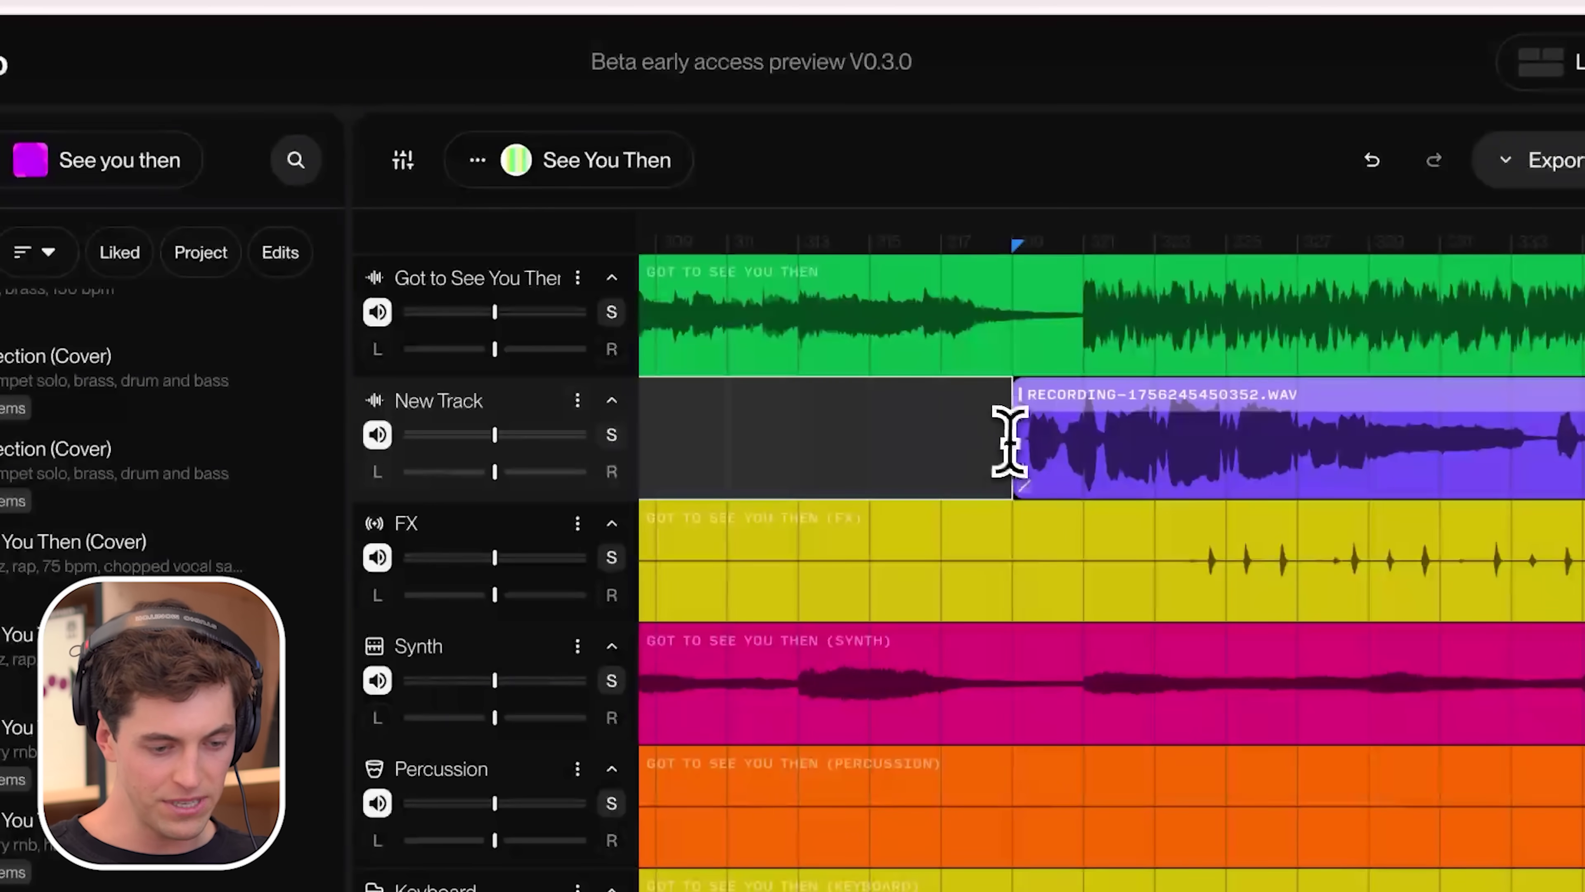
pyautogui.scroll(5, 1011, 440)
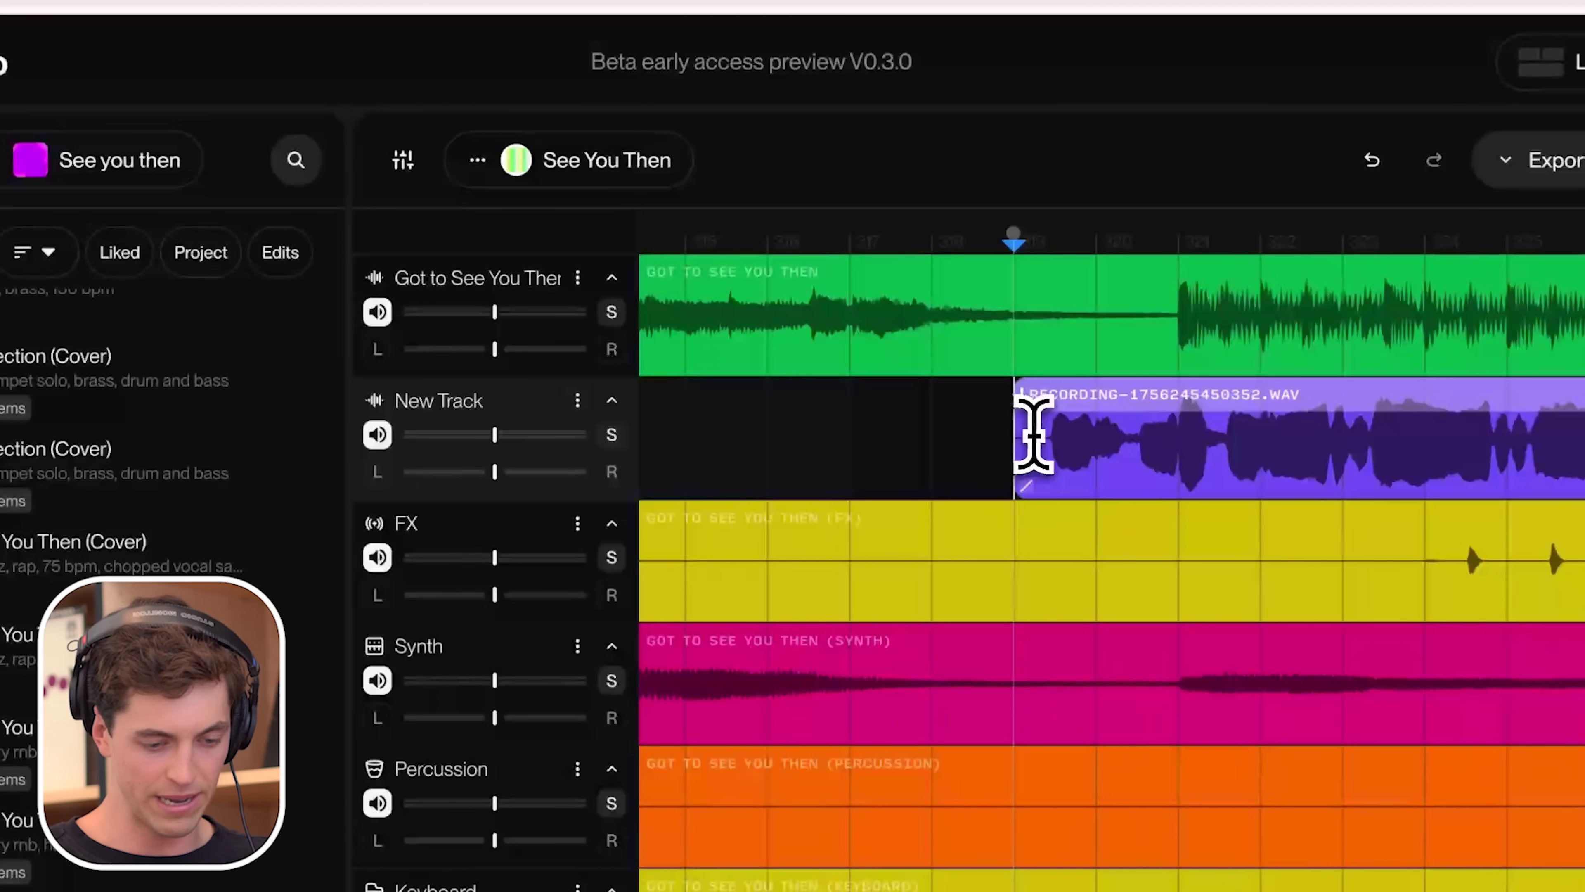
pyautogui.click(377, 311)
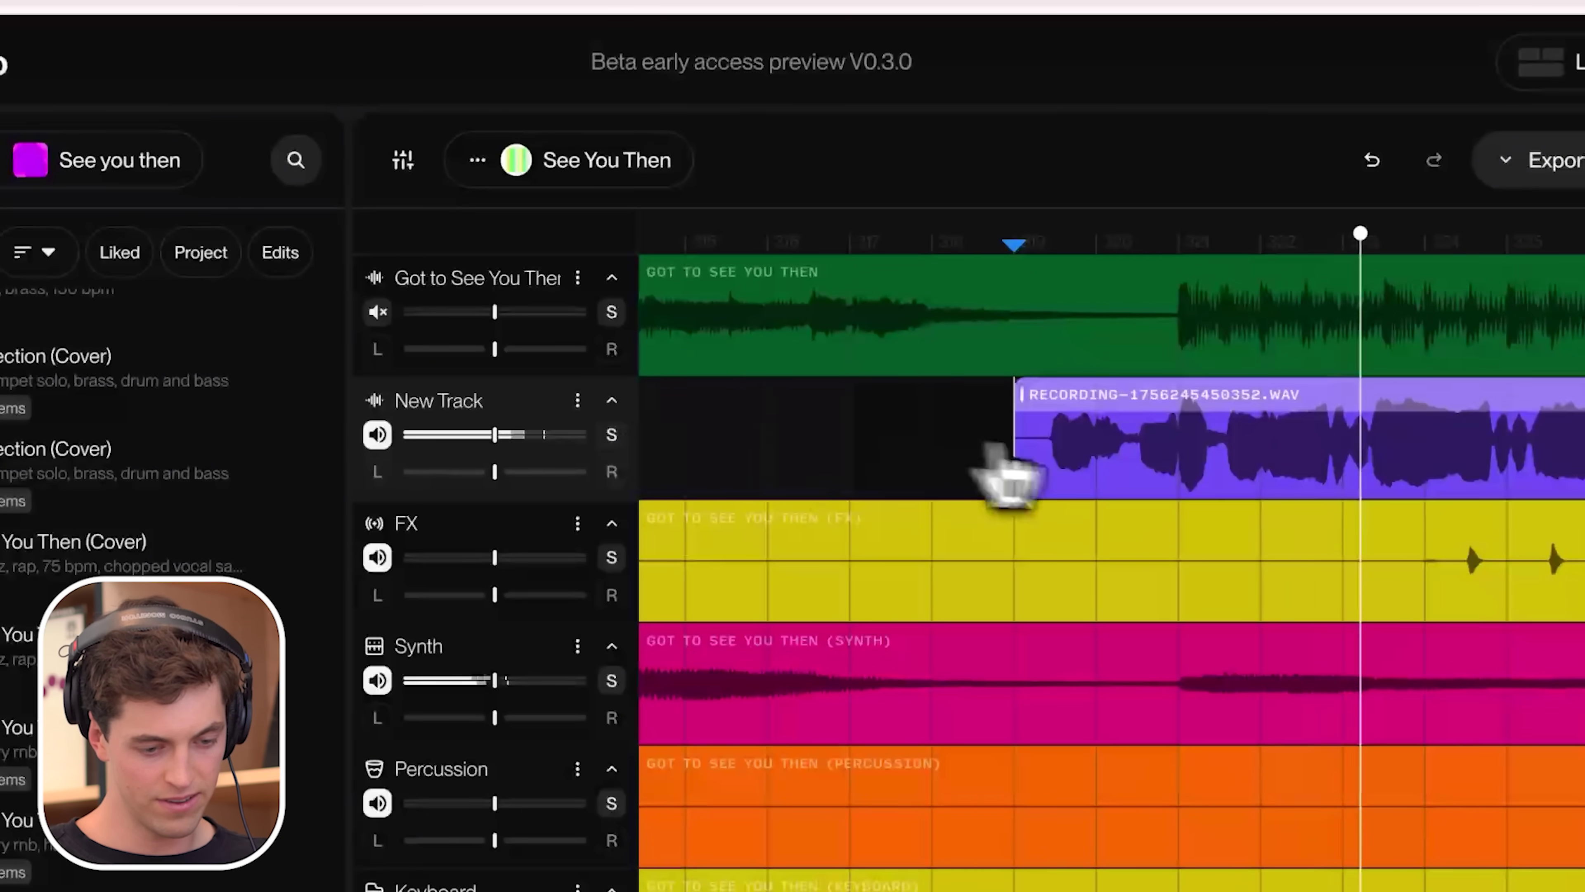
# Shift the recorded clip slightly earlier on the timeline and play it back with the other stems
pyautogui.scroll(5, 1114, 477)
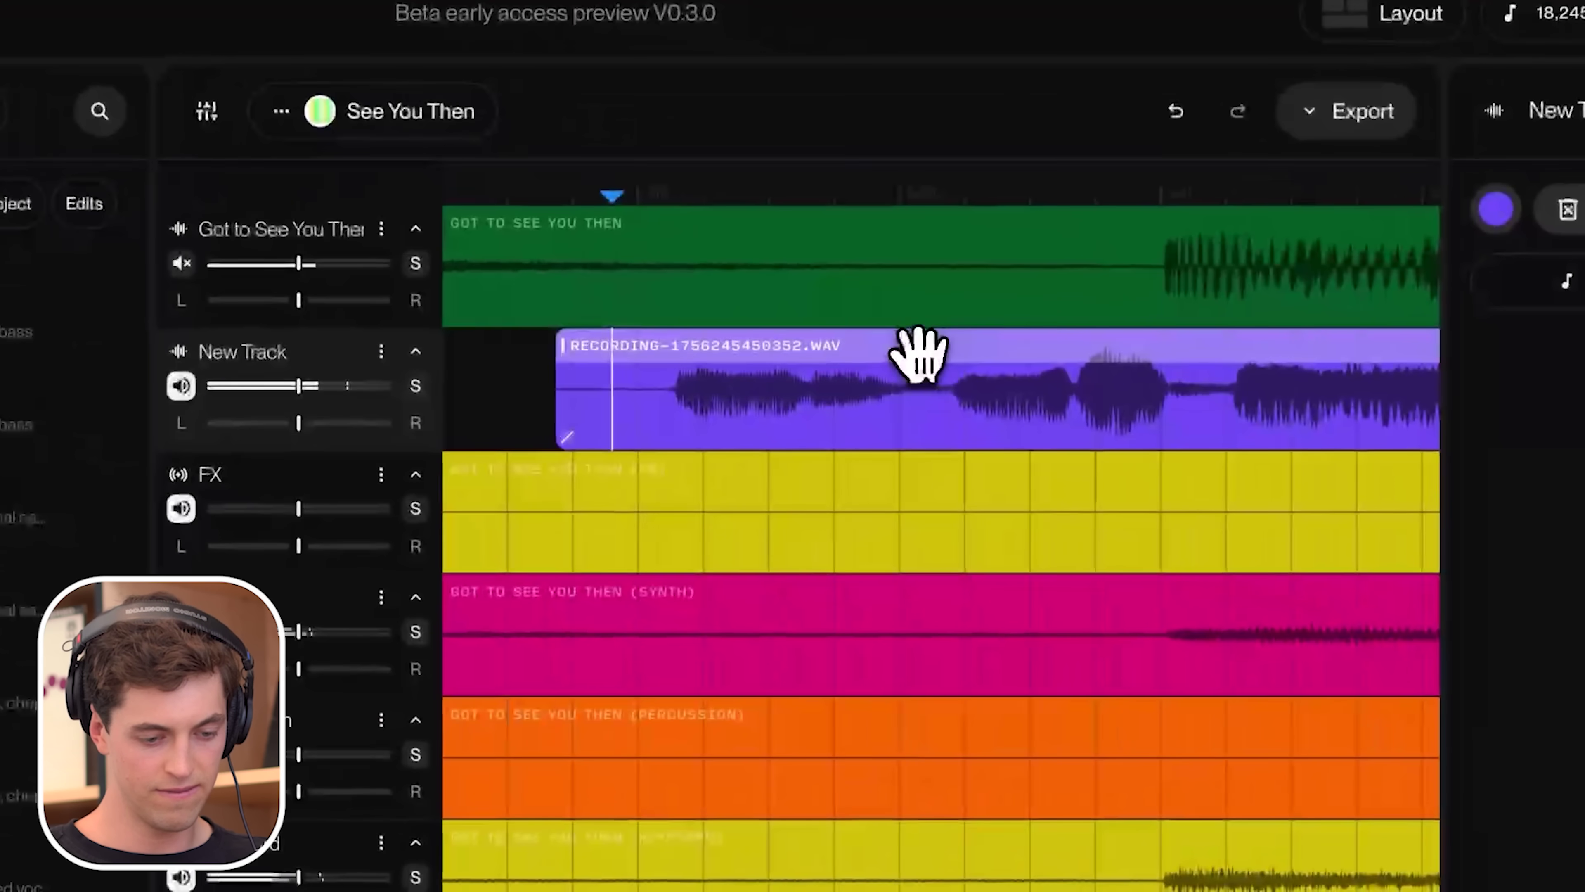
pyautogui.moveTo(1116, 403); pyautogui.dragTo(1092, 403)
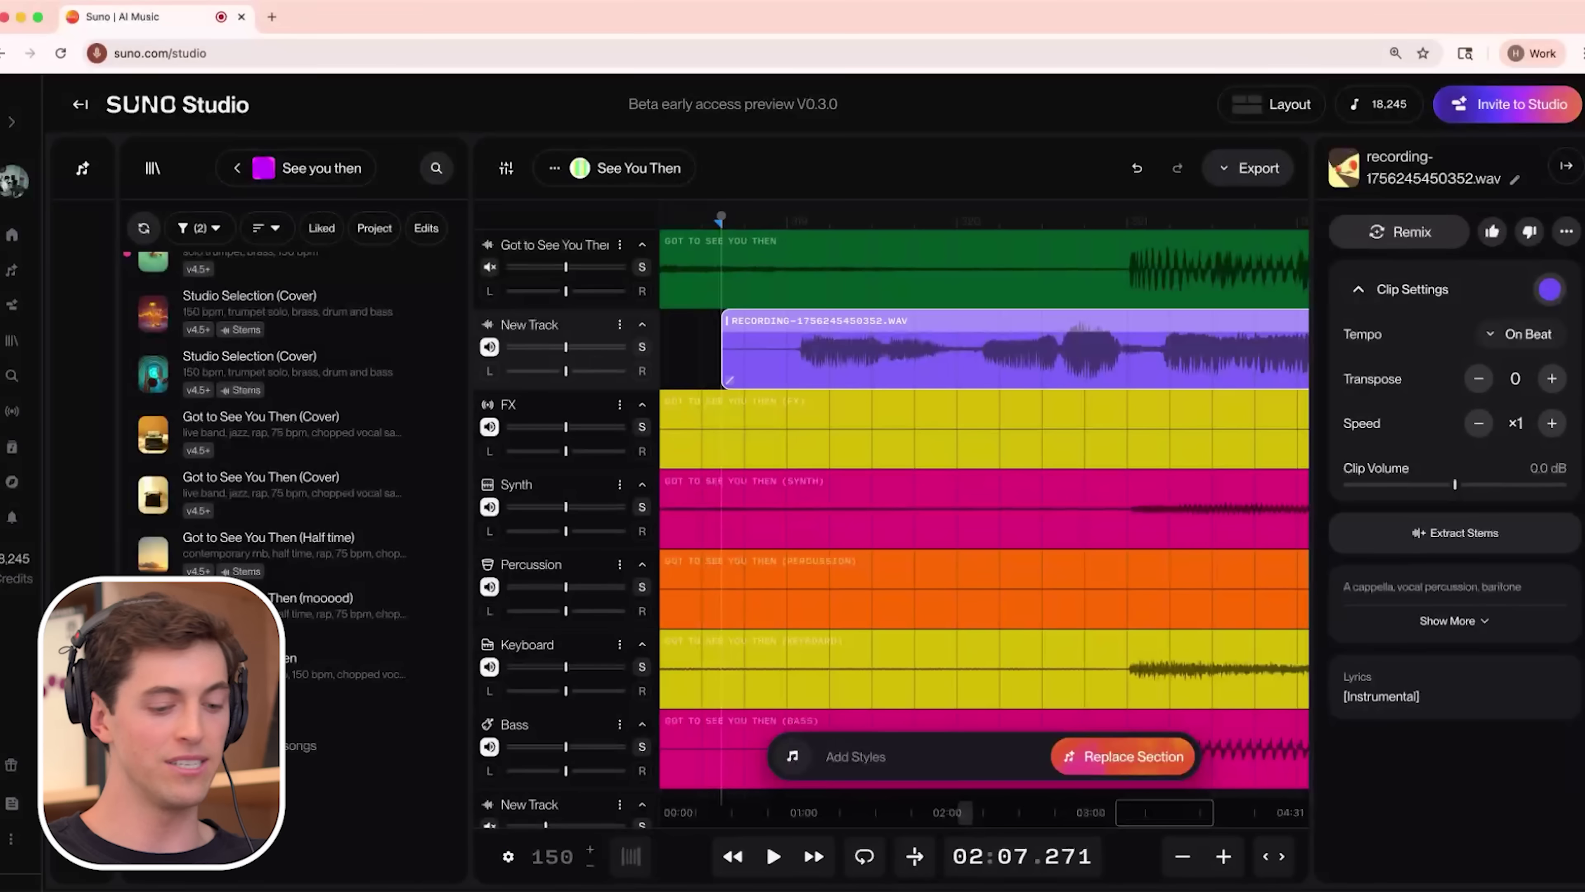
pyautogui.click(801, 354)
pyautogui.press('space')
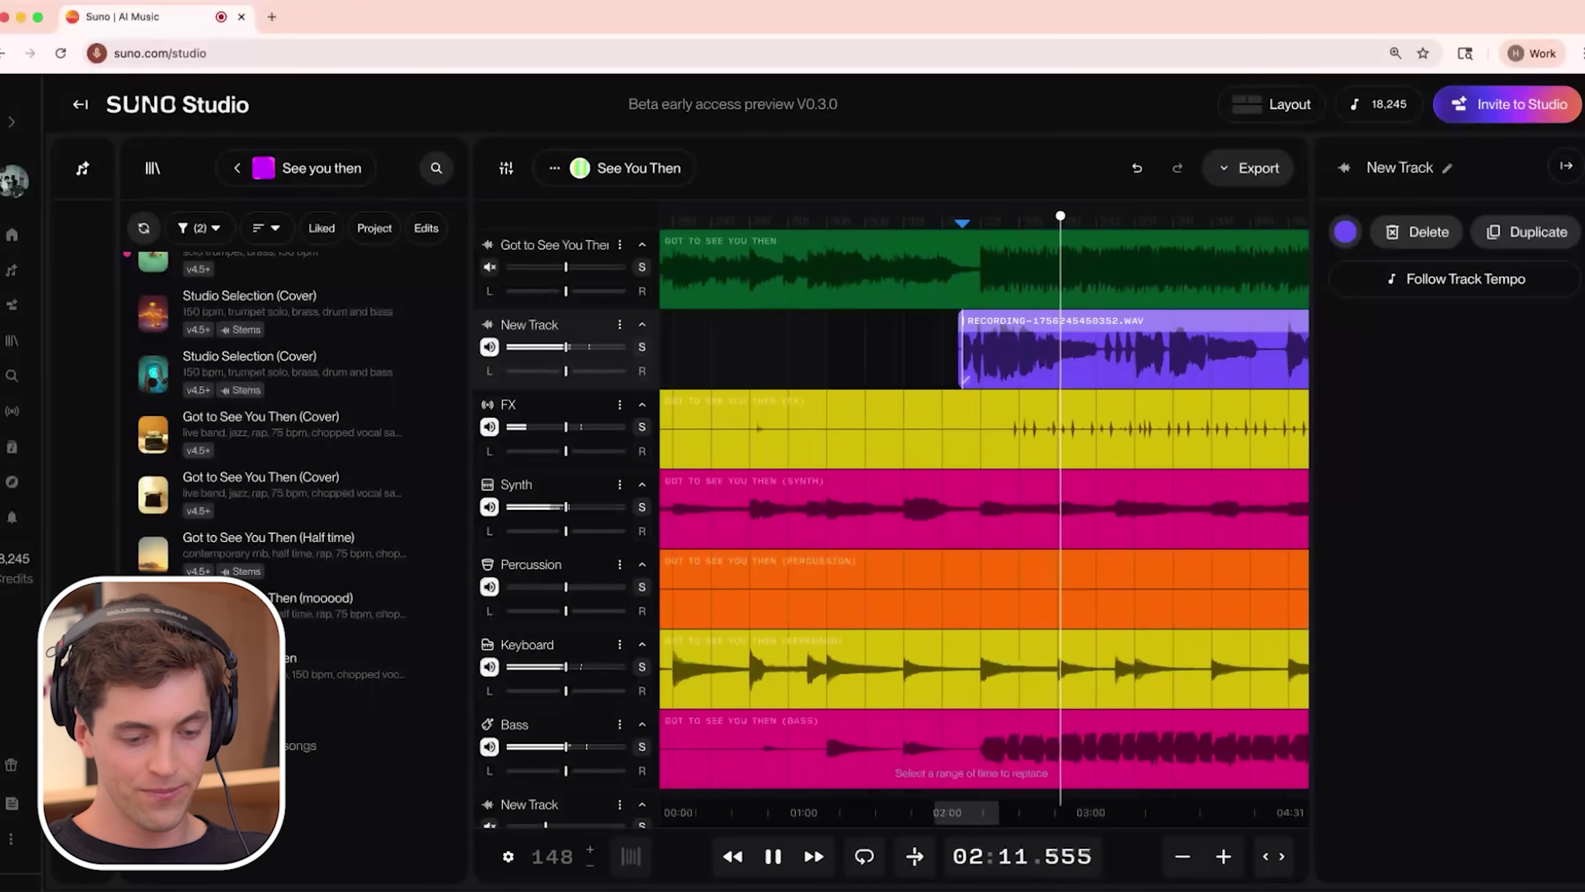
# Unmute the full-song Got to See You Then track and select the recorded clip's time range, including a short lead-in, across both tracks
pyautogui.scroll(-3, 686, 381)
pyautogui.press('space')
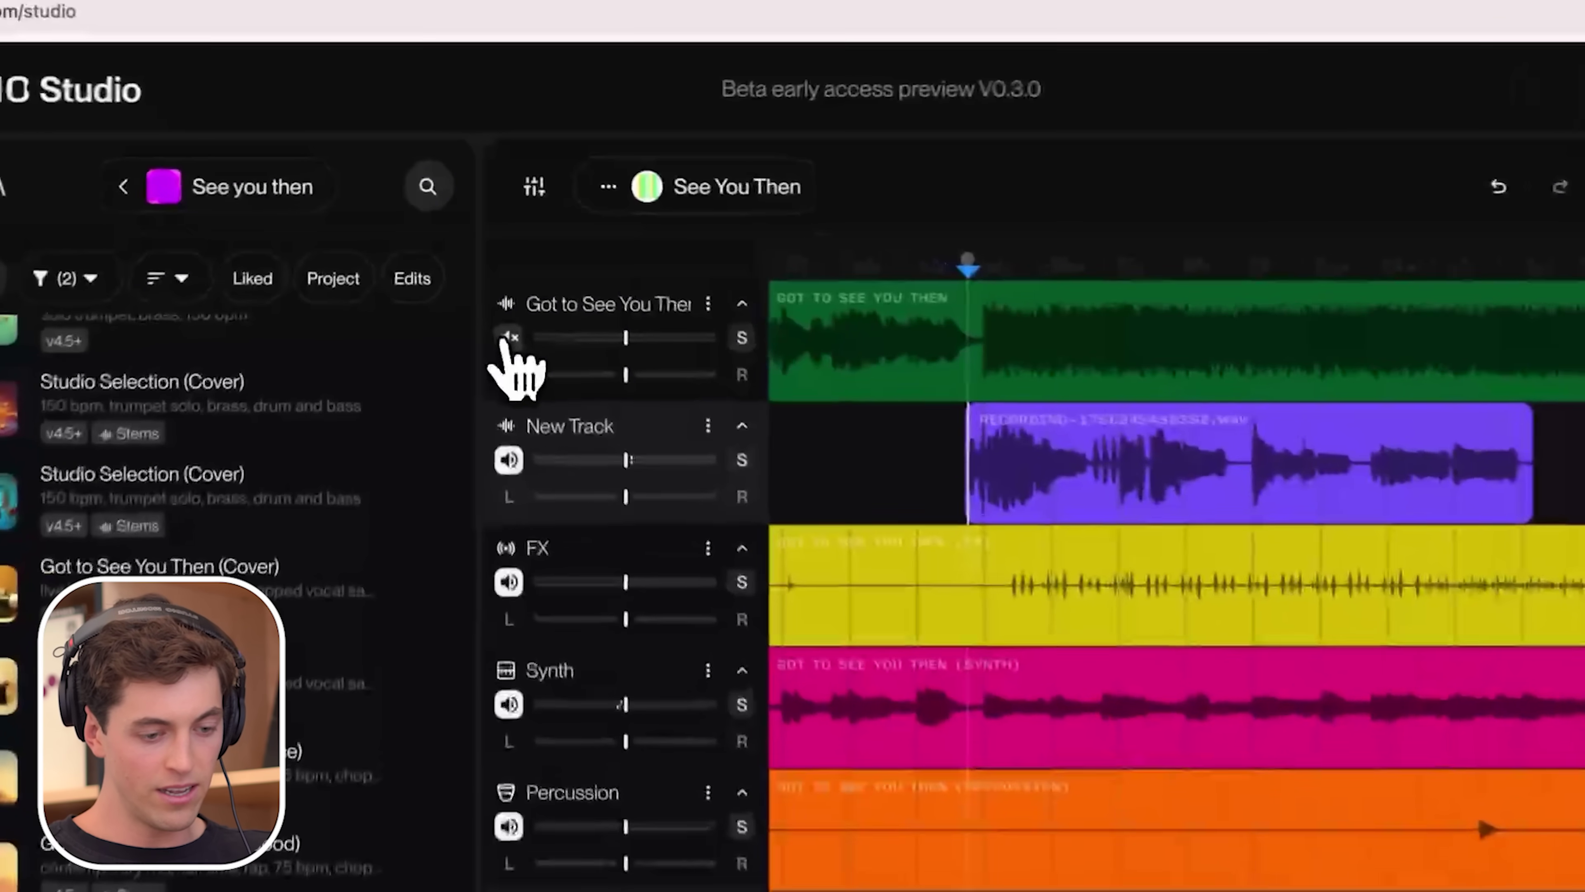
pyautogui.click(489, 267)
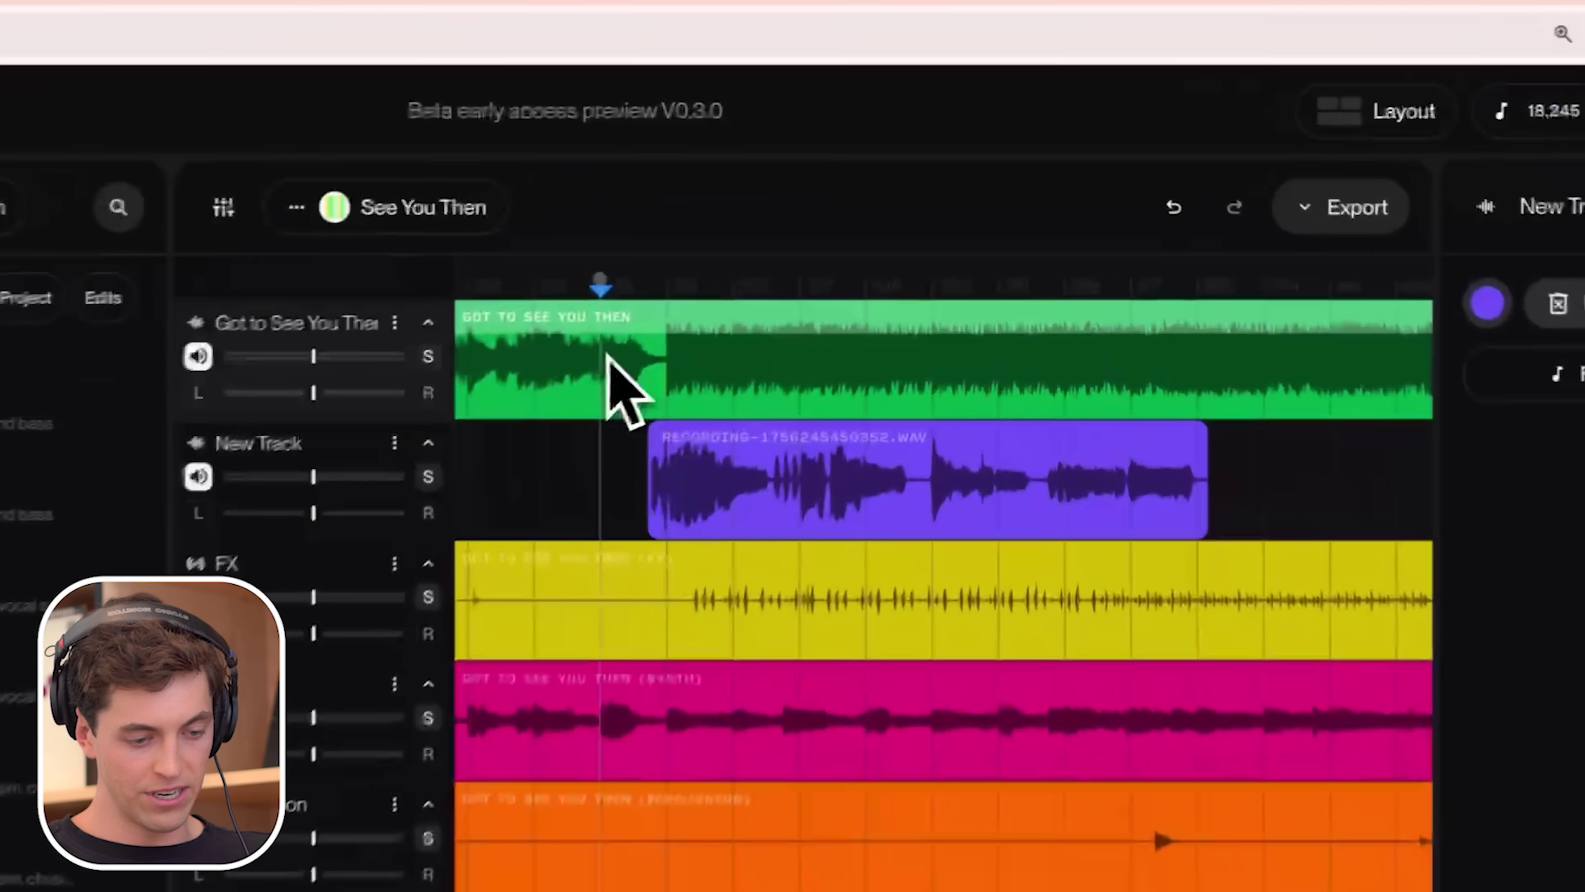
pyautogui.moveTo(755, 275); pyautogui.dragTo(1168, 336)
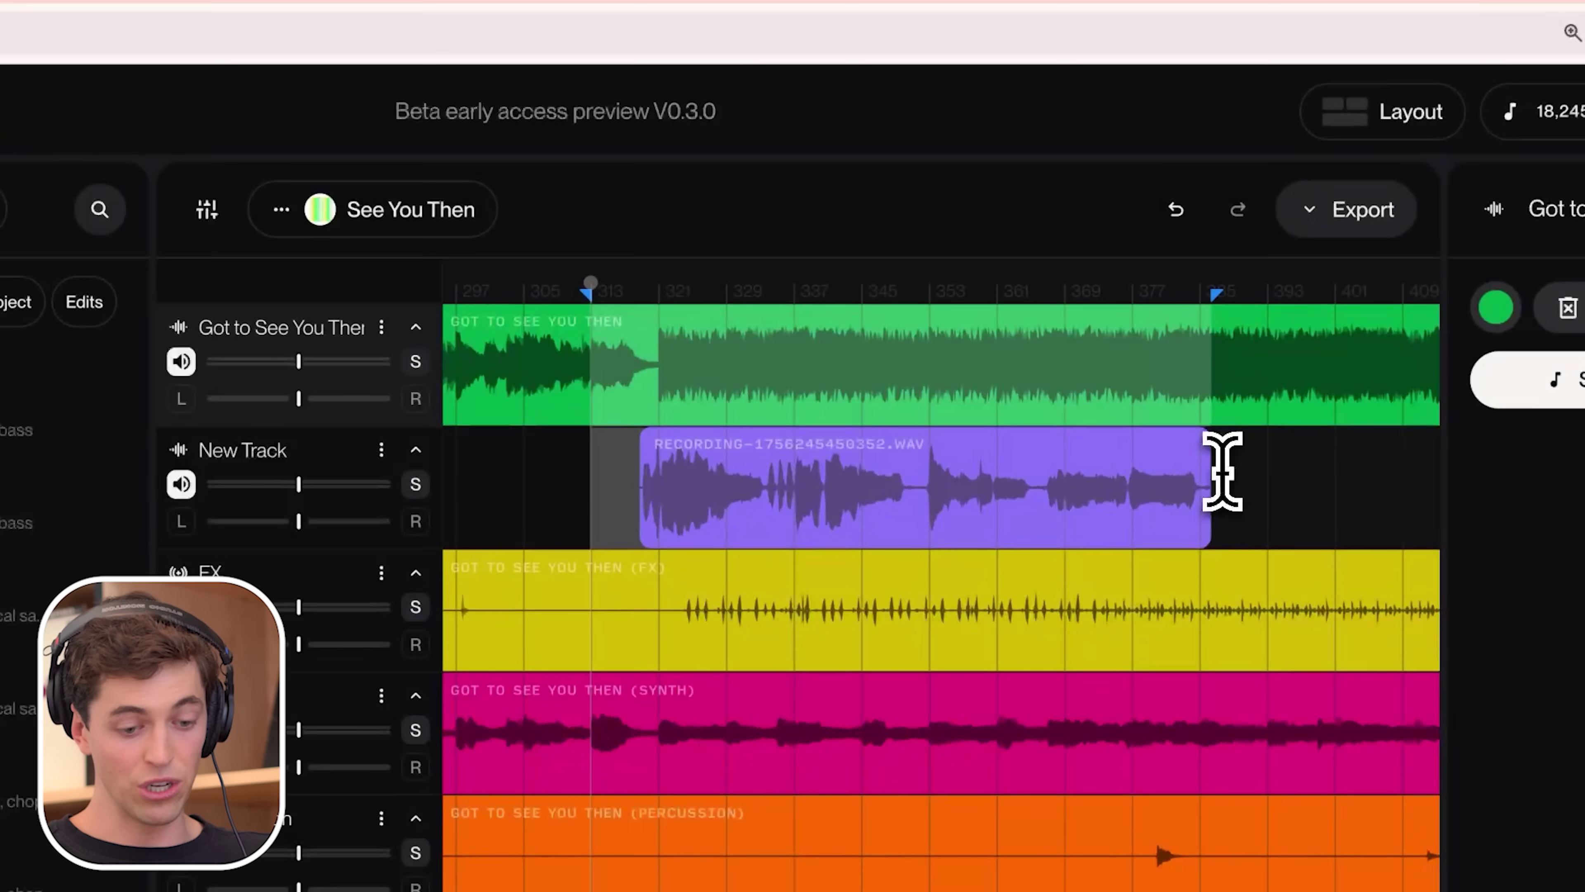
pyautogui.click(1222, 472)
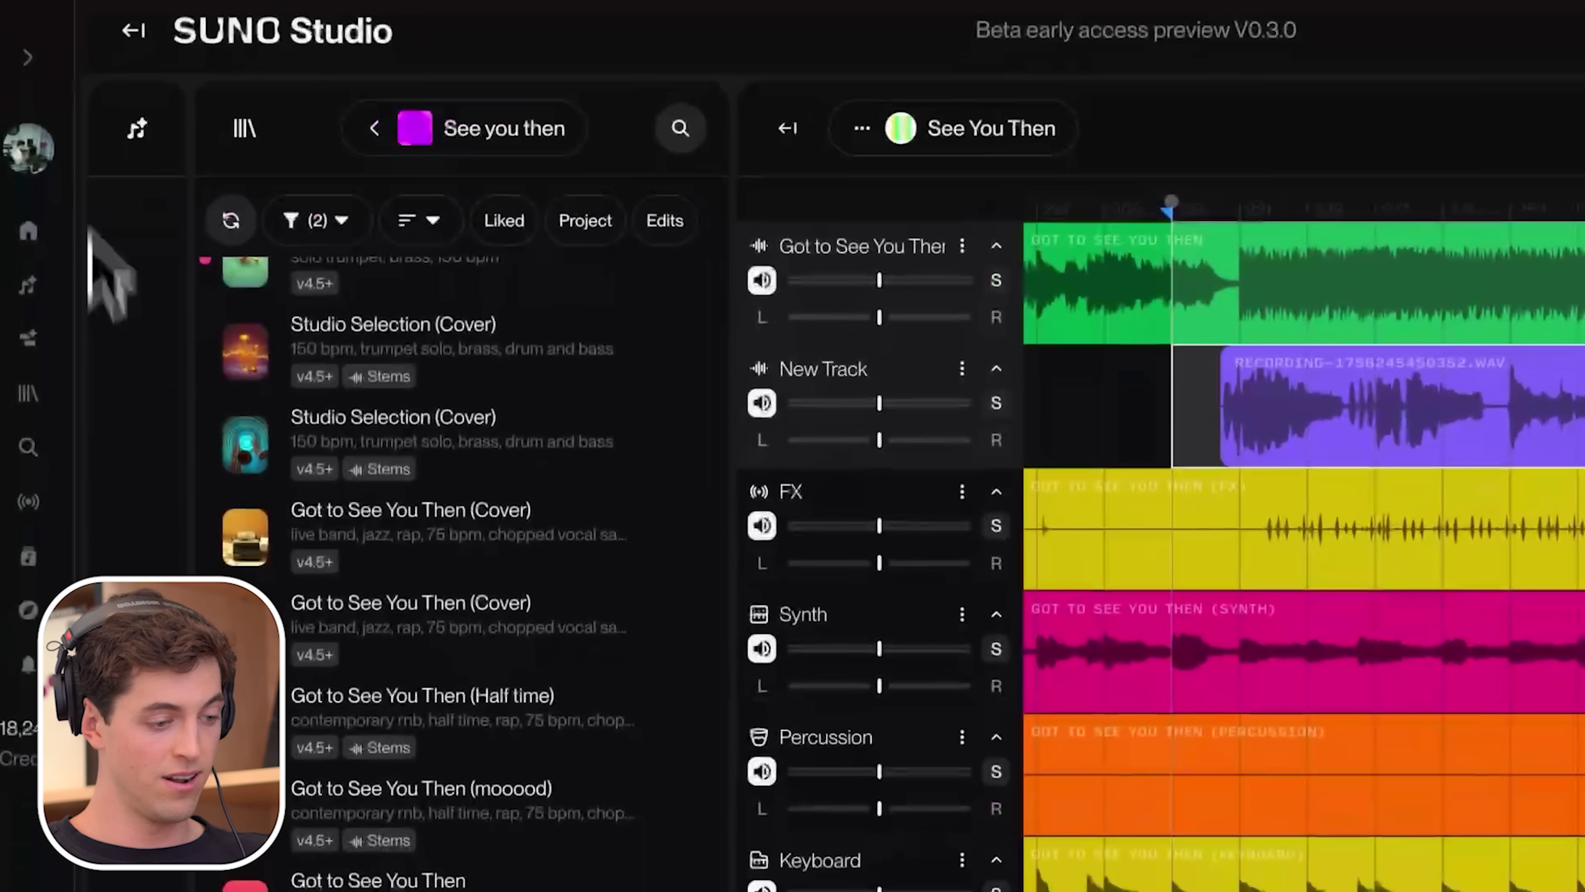
# Use the selected two-clip range as the source audio for a Cover and preview it
pyautogui.click(134, 127)
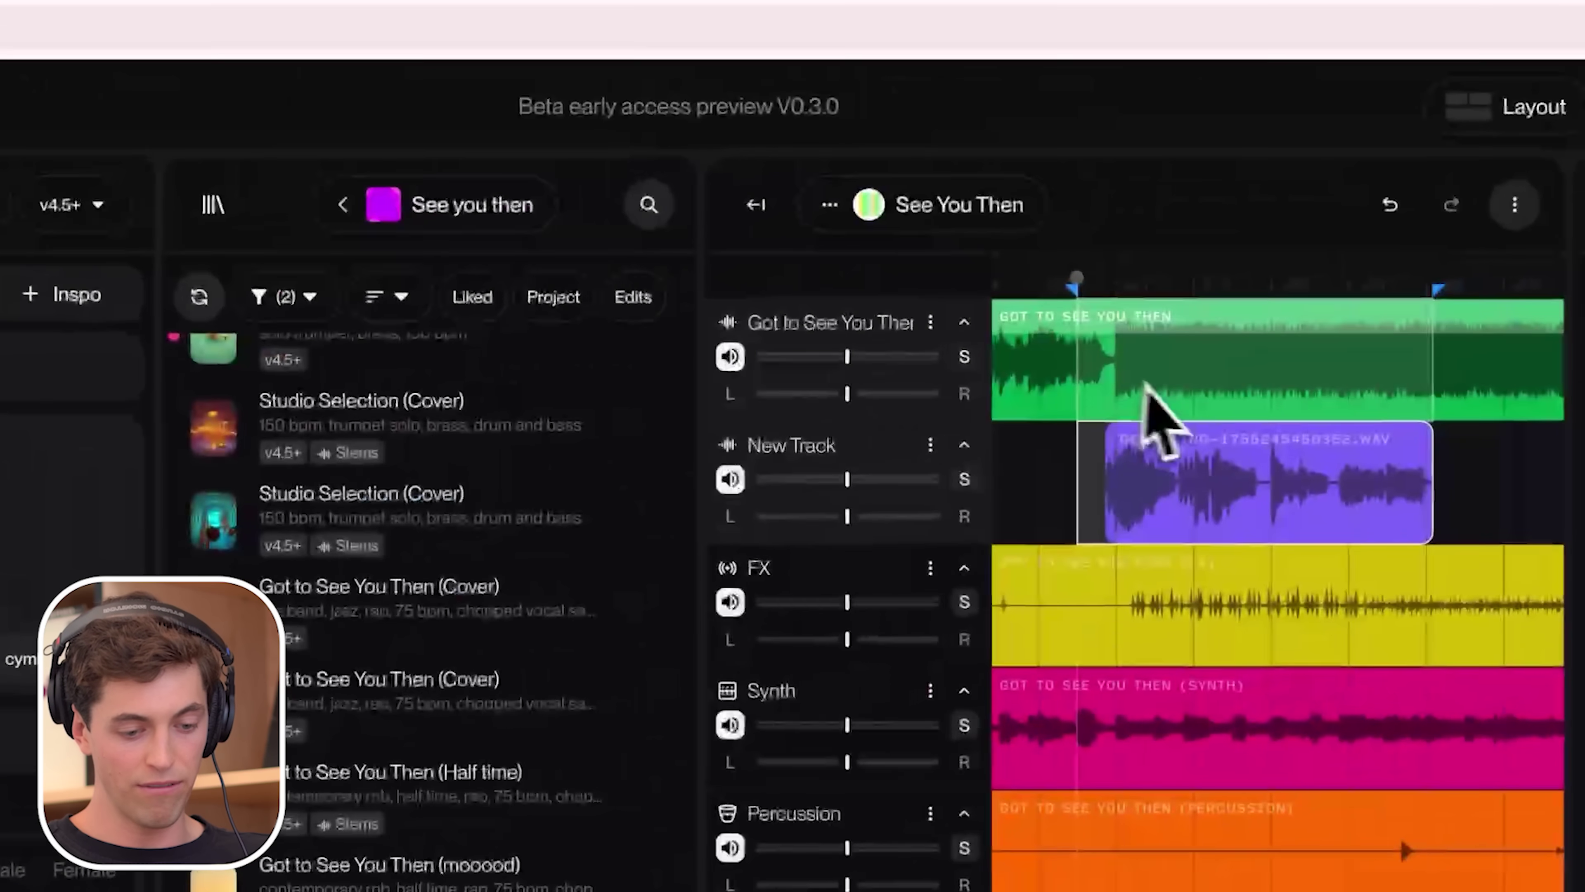
pyautogui.moveTo(1185, 478); pyautogui.dragTo(0, 416)
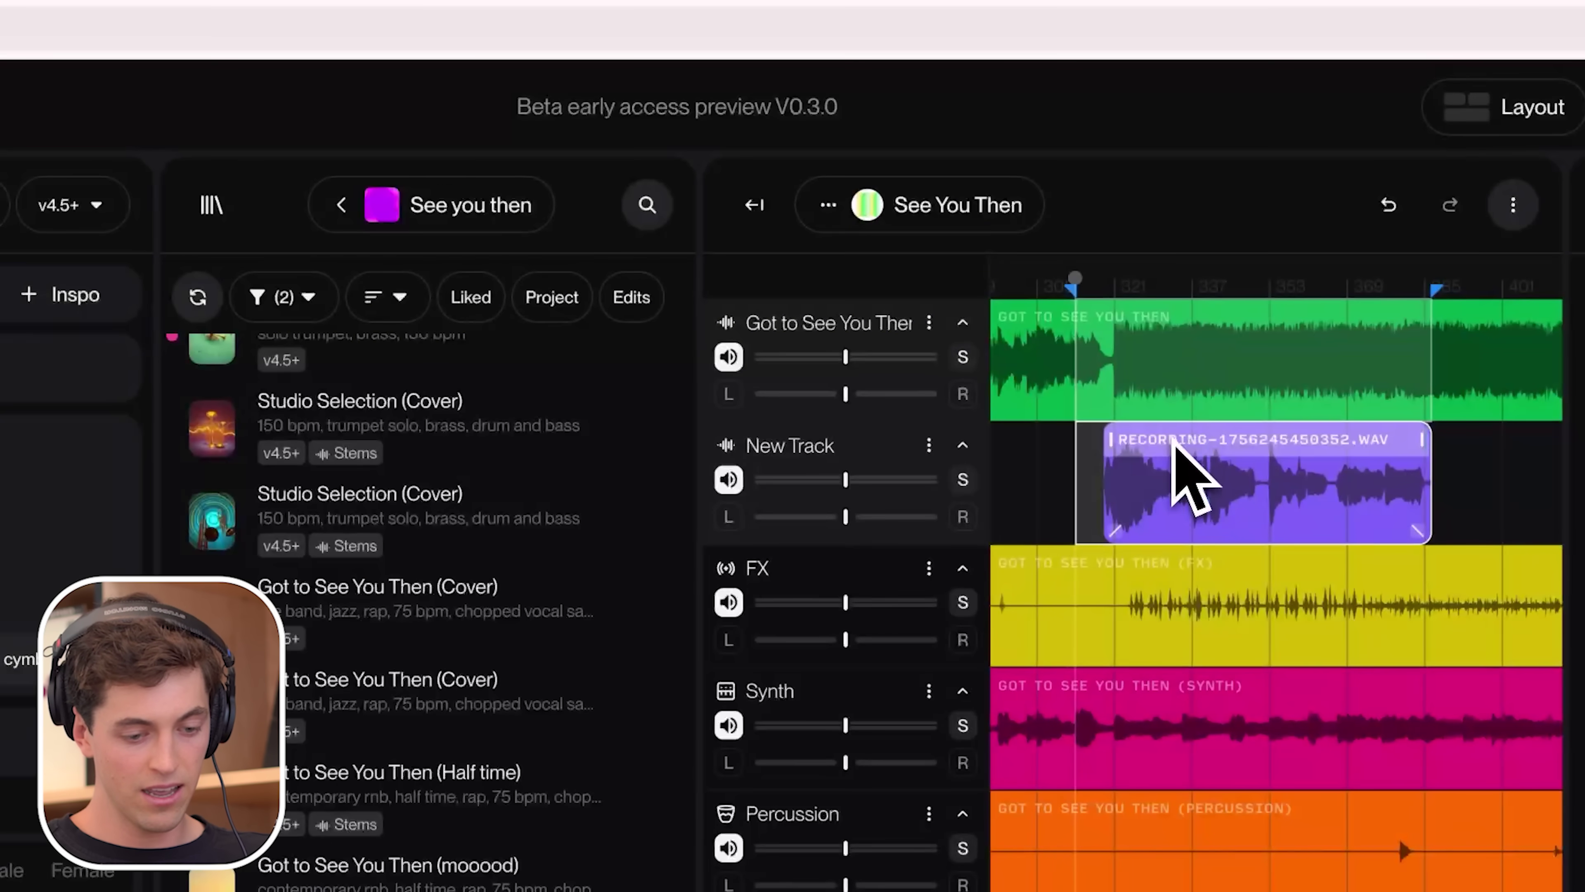
pyautogui.moveTo(319, 425); pyautogui.dragTo(320, 427)
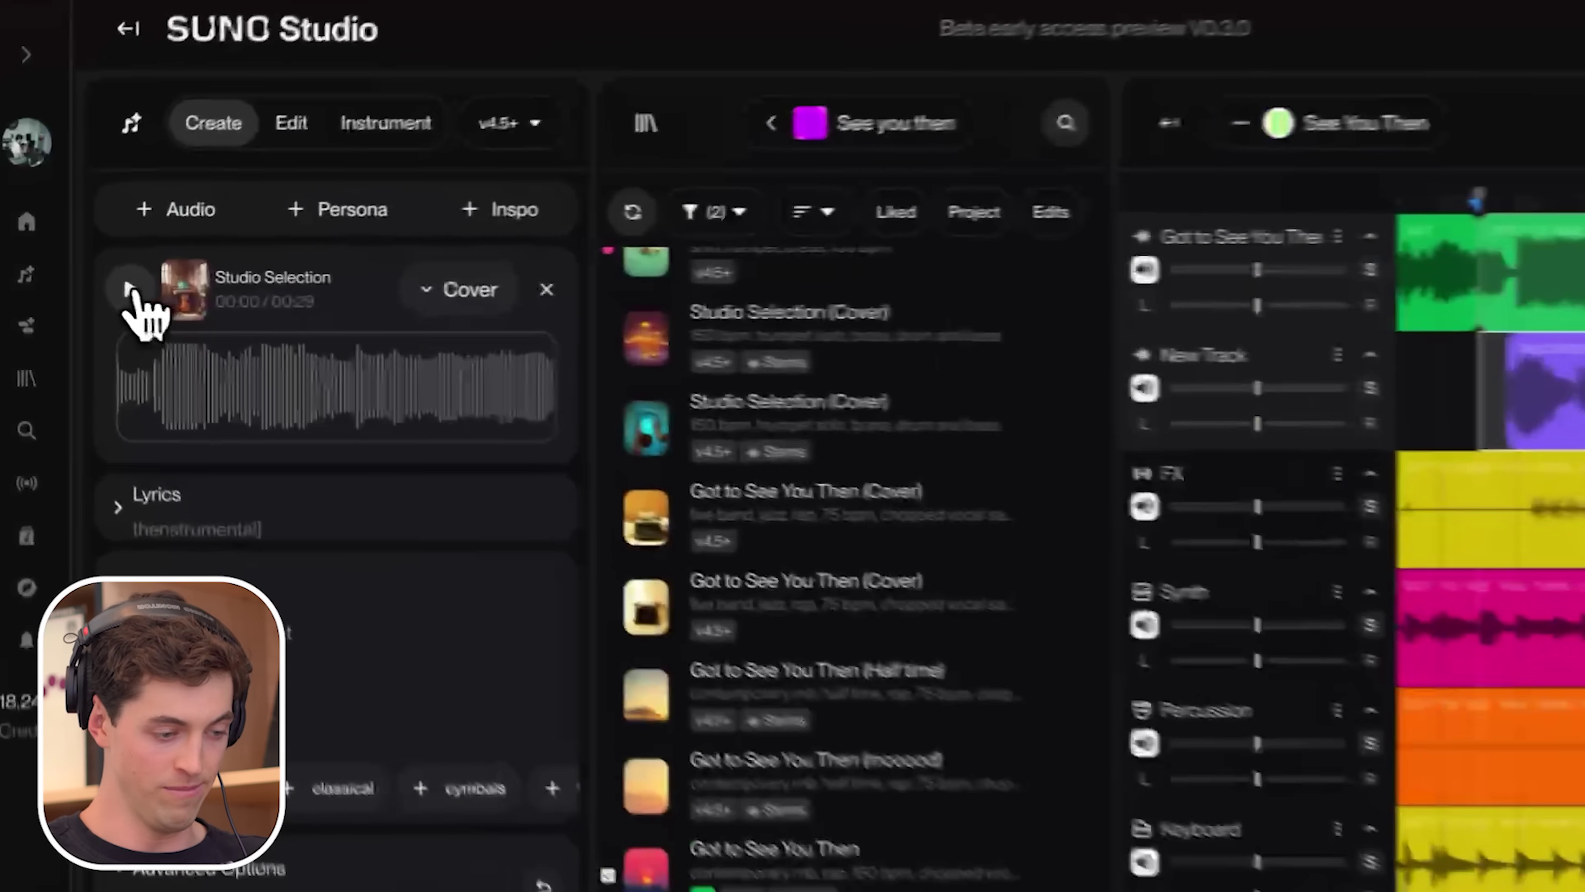
pyautogui.press('space')
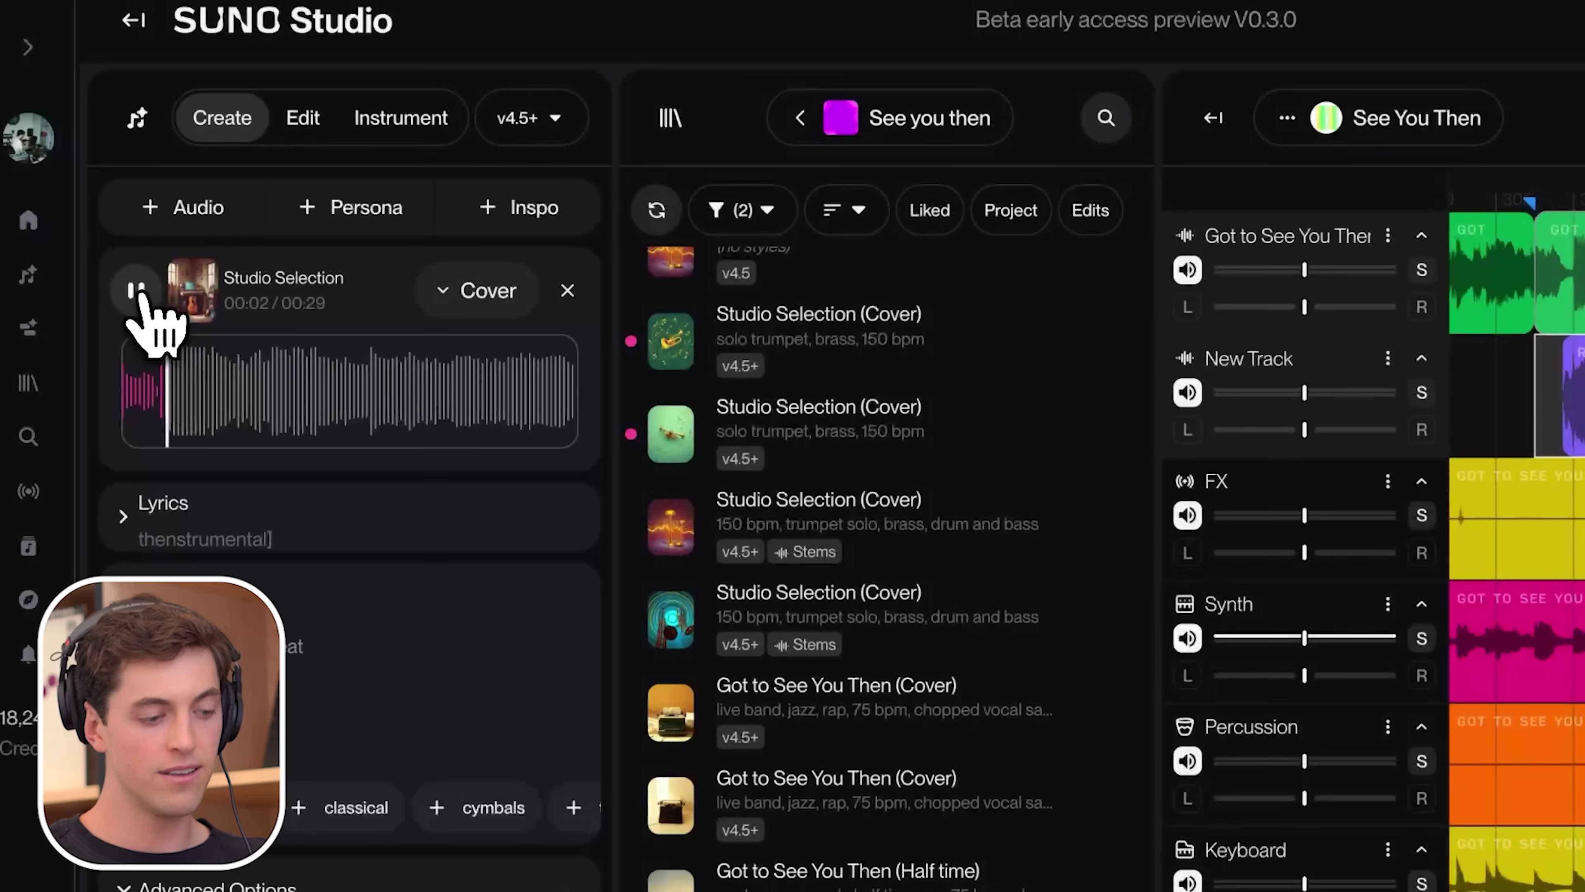
# Generate covers with the styles "150 bpm, solo trumpet, brass, drum and bass" and extract the stems of one resulting cover
pyautogui.scroll(-2, 303, 519)
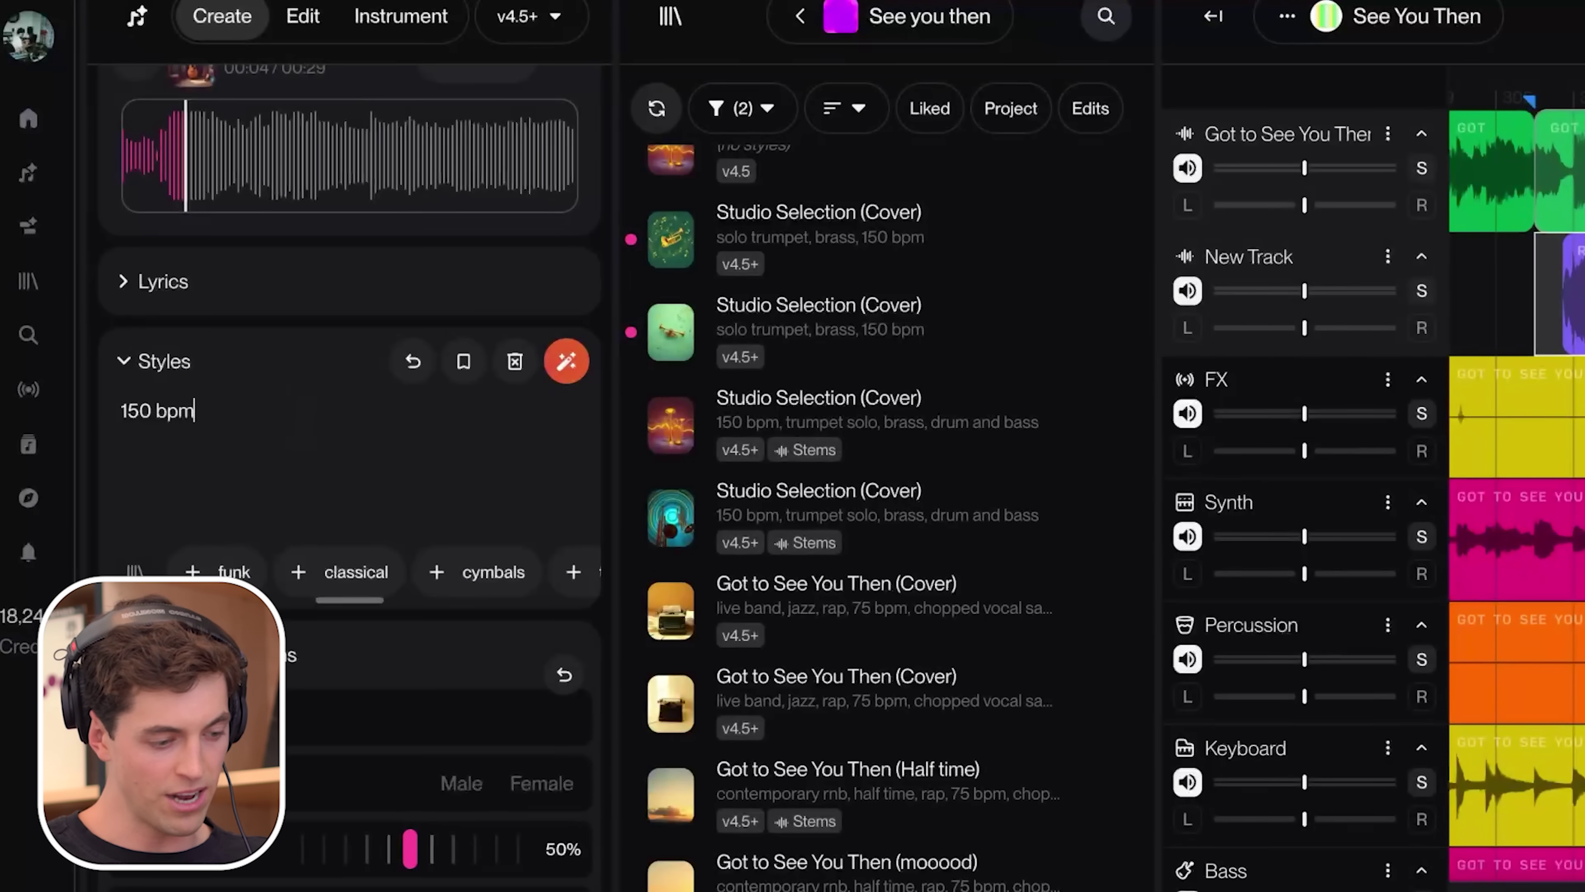
pyautogui.write(',')
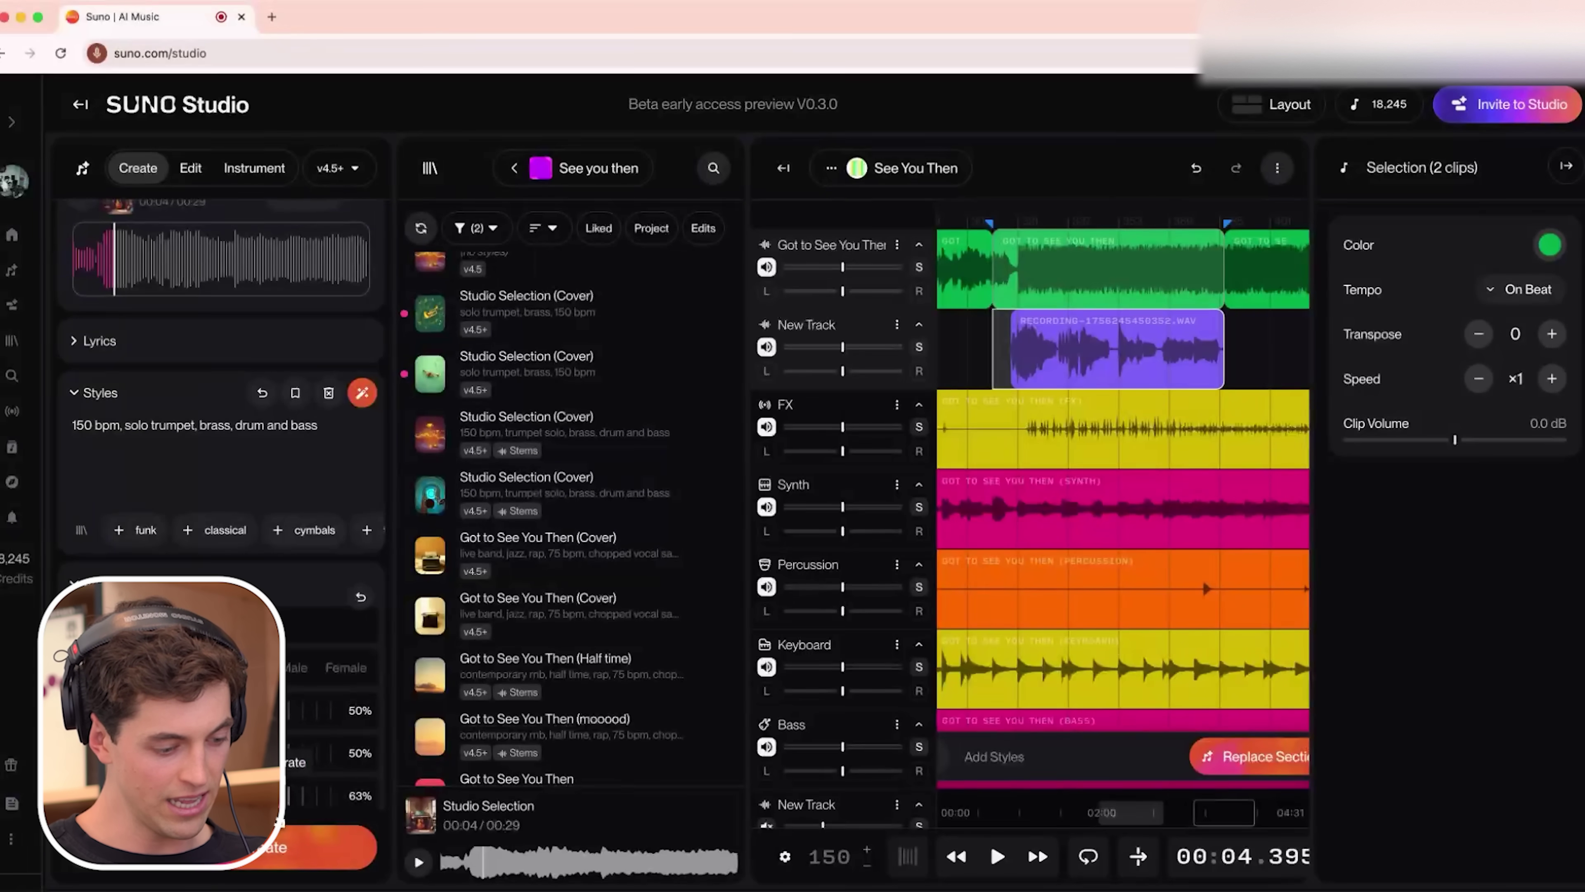
pyautogui.click(293, 831)
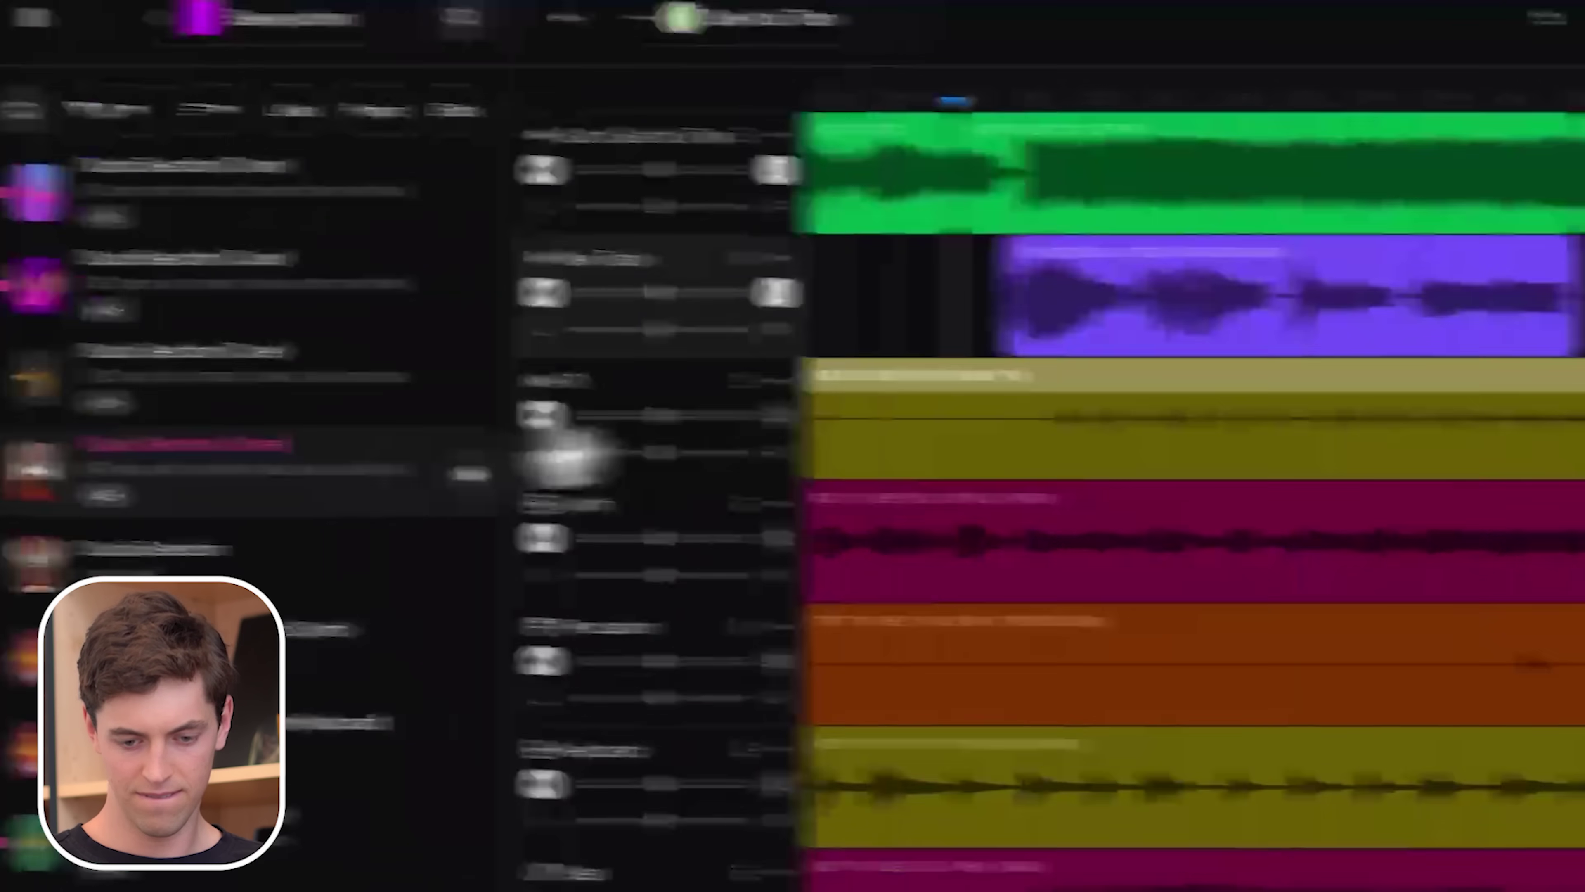
pyautogui.click(1379, 428)
pyautogui.click(1363, 495)
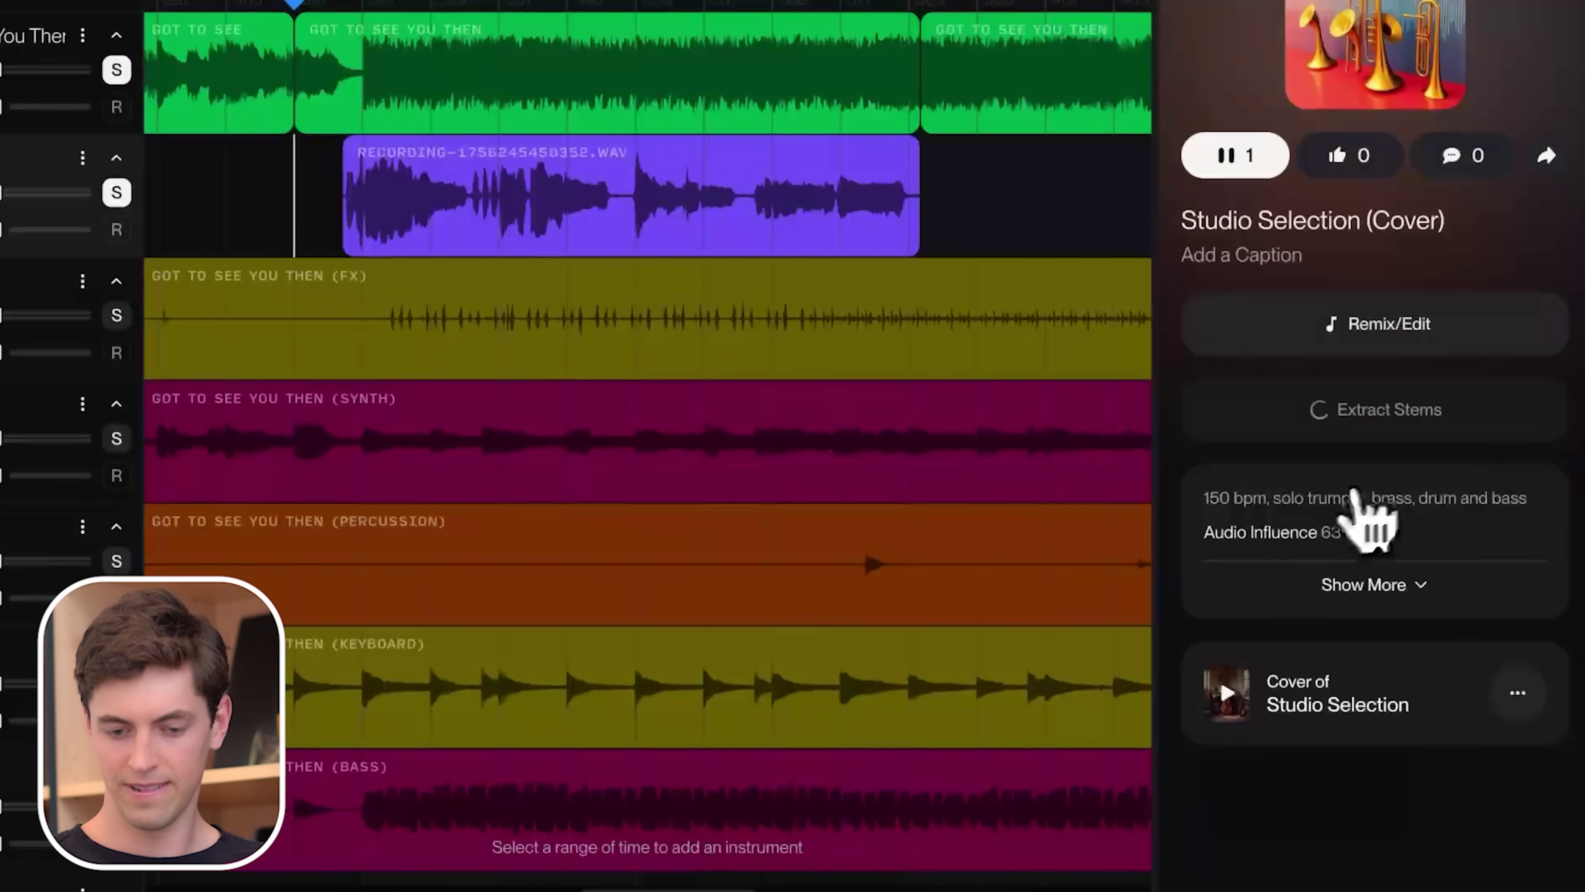
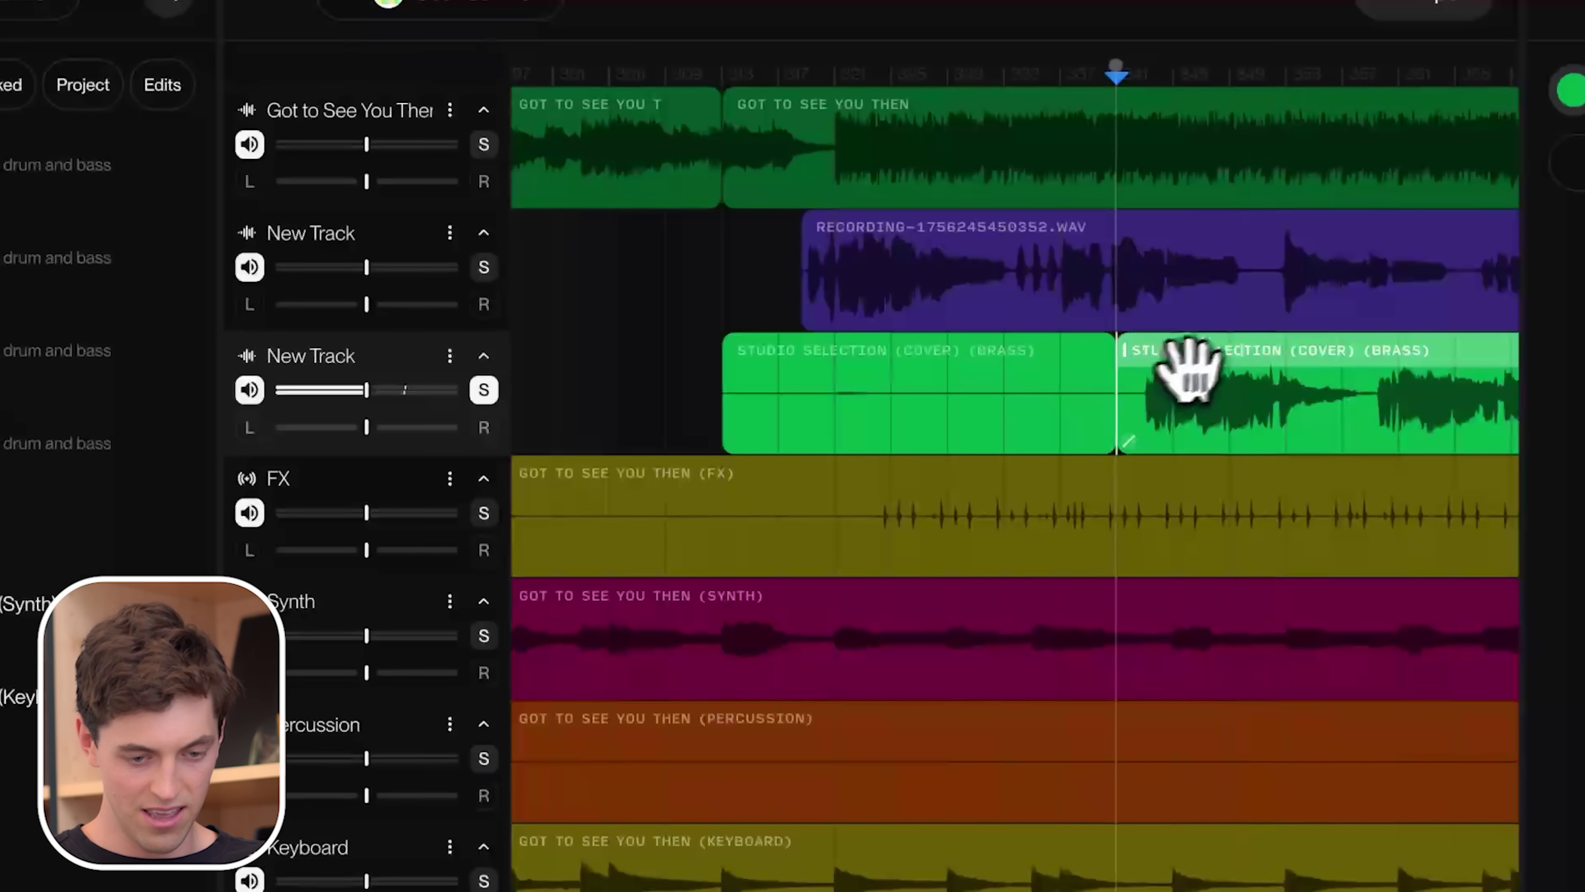
# Move the split brass clip earlier so its first phrase lines up with the recording's start, and delete the leftover silent piece before it
pyautogui.moveTo(1213, 354); pyautogui.dragTo(874, 365)
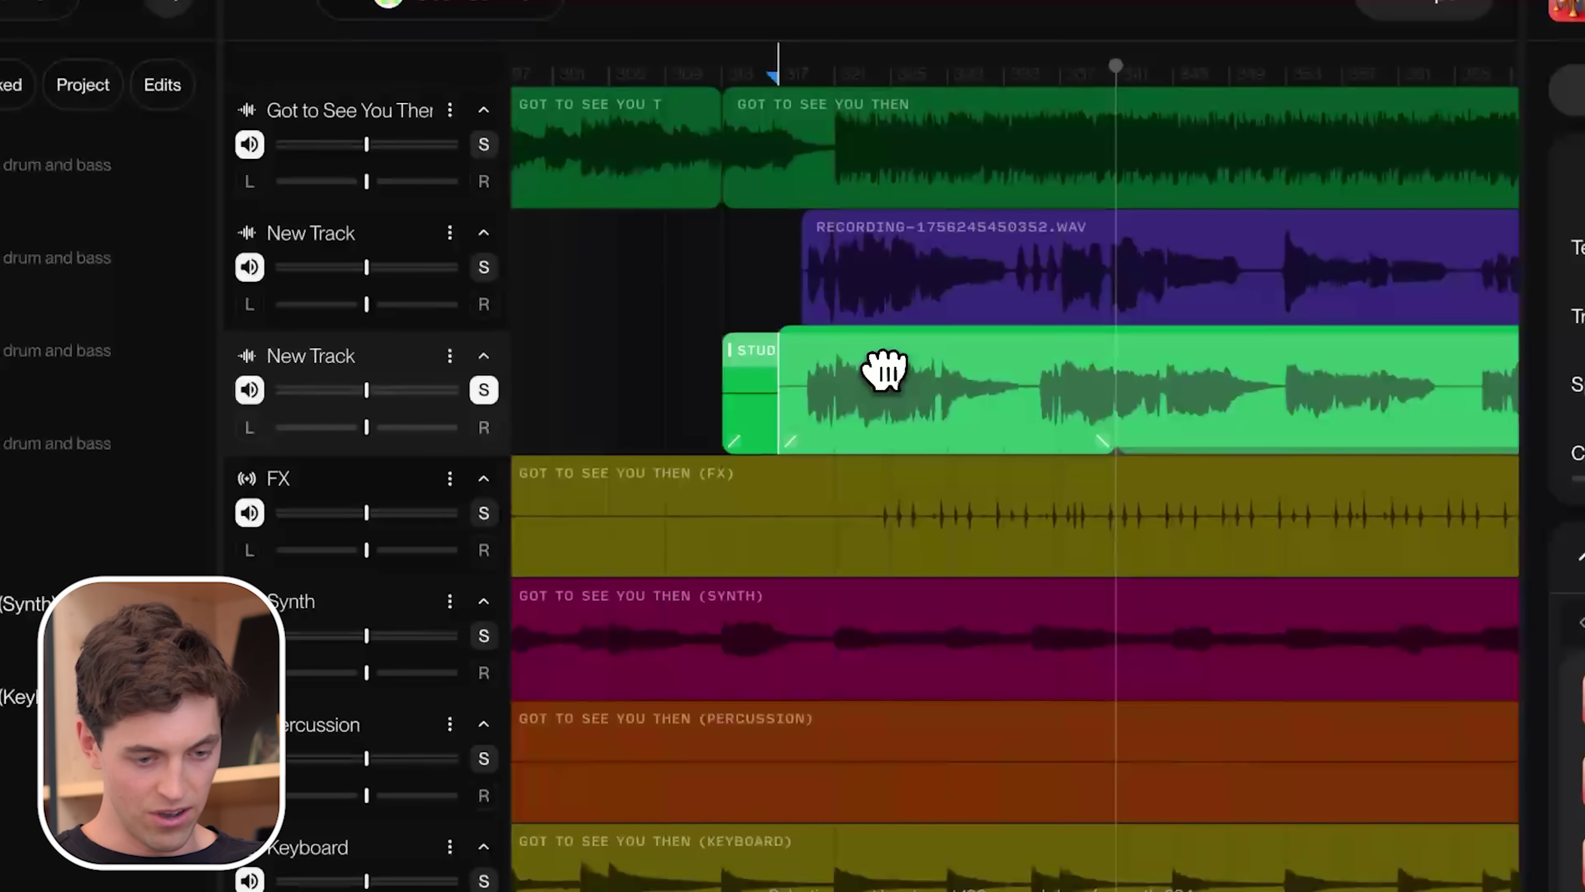
pyautogui.click(743, 368)
pyautogui.scroll(2, 774, 399)
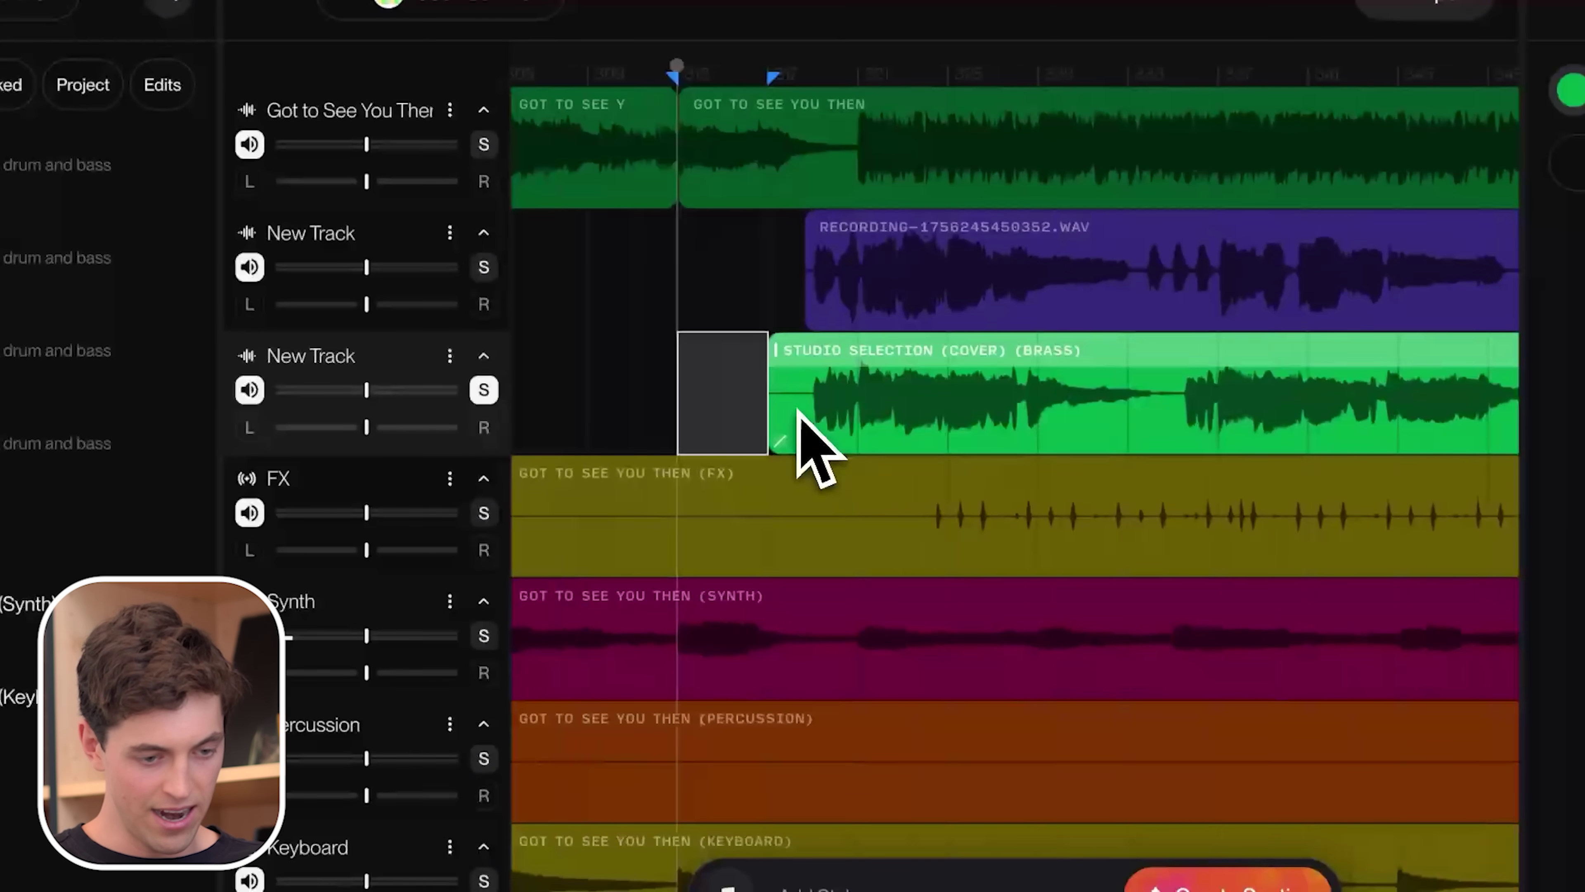
# Play the brass unsoloed with the full-song and recording tracks muted, lowering the brass track's volume to about -4 dB
pyautogui.click(484, 389)
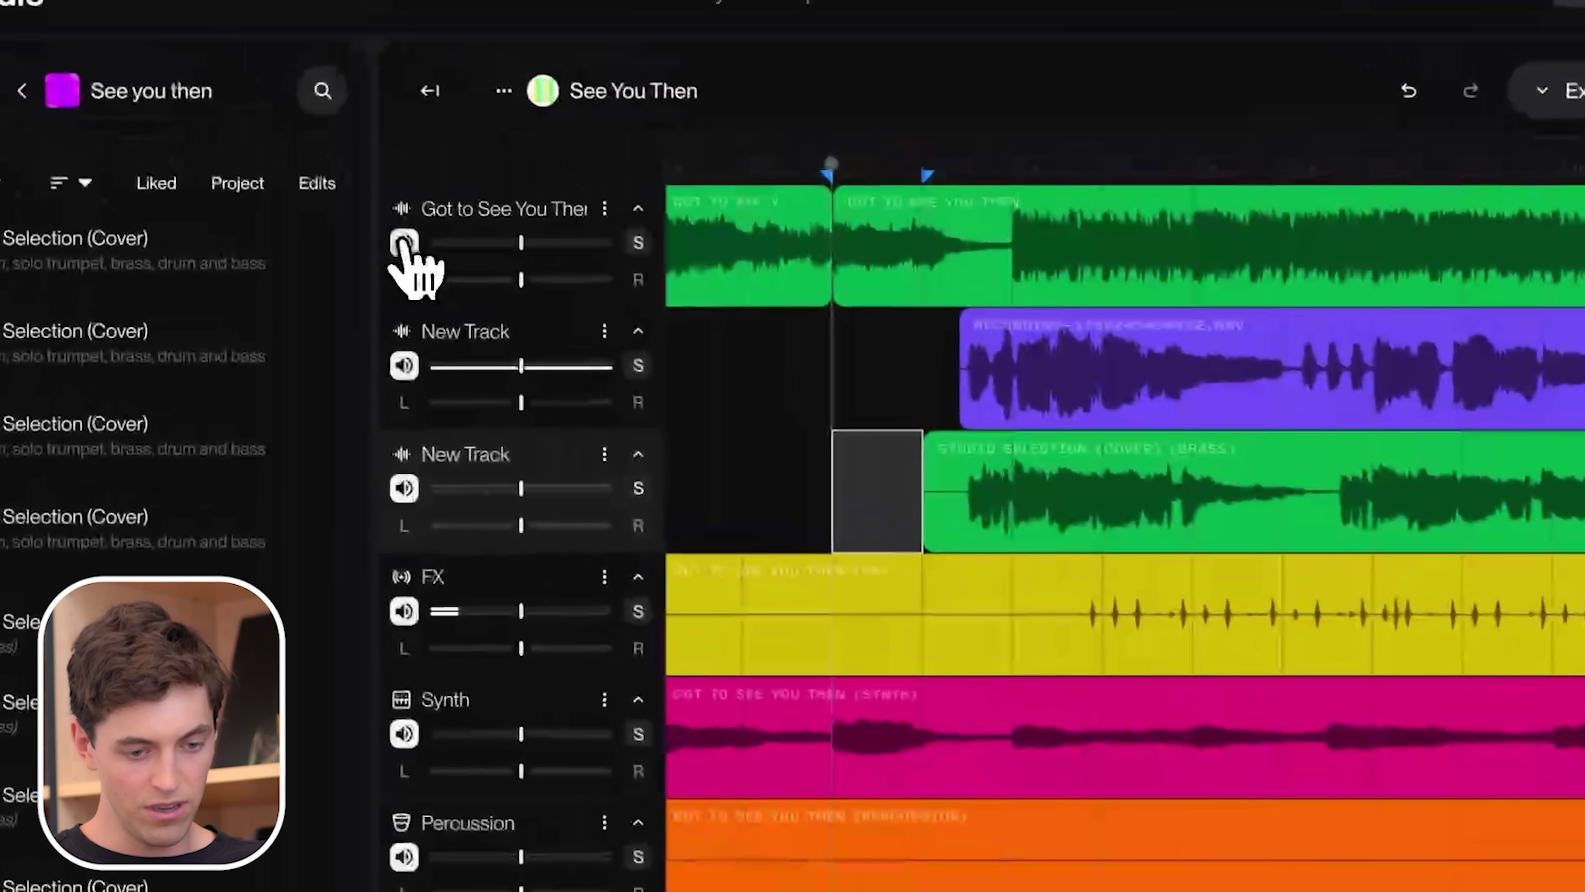
pyautogui.click(405, 244)
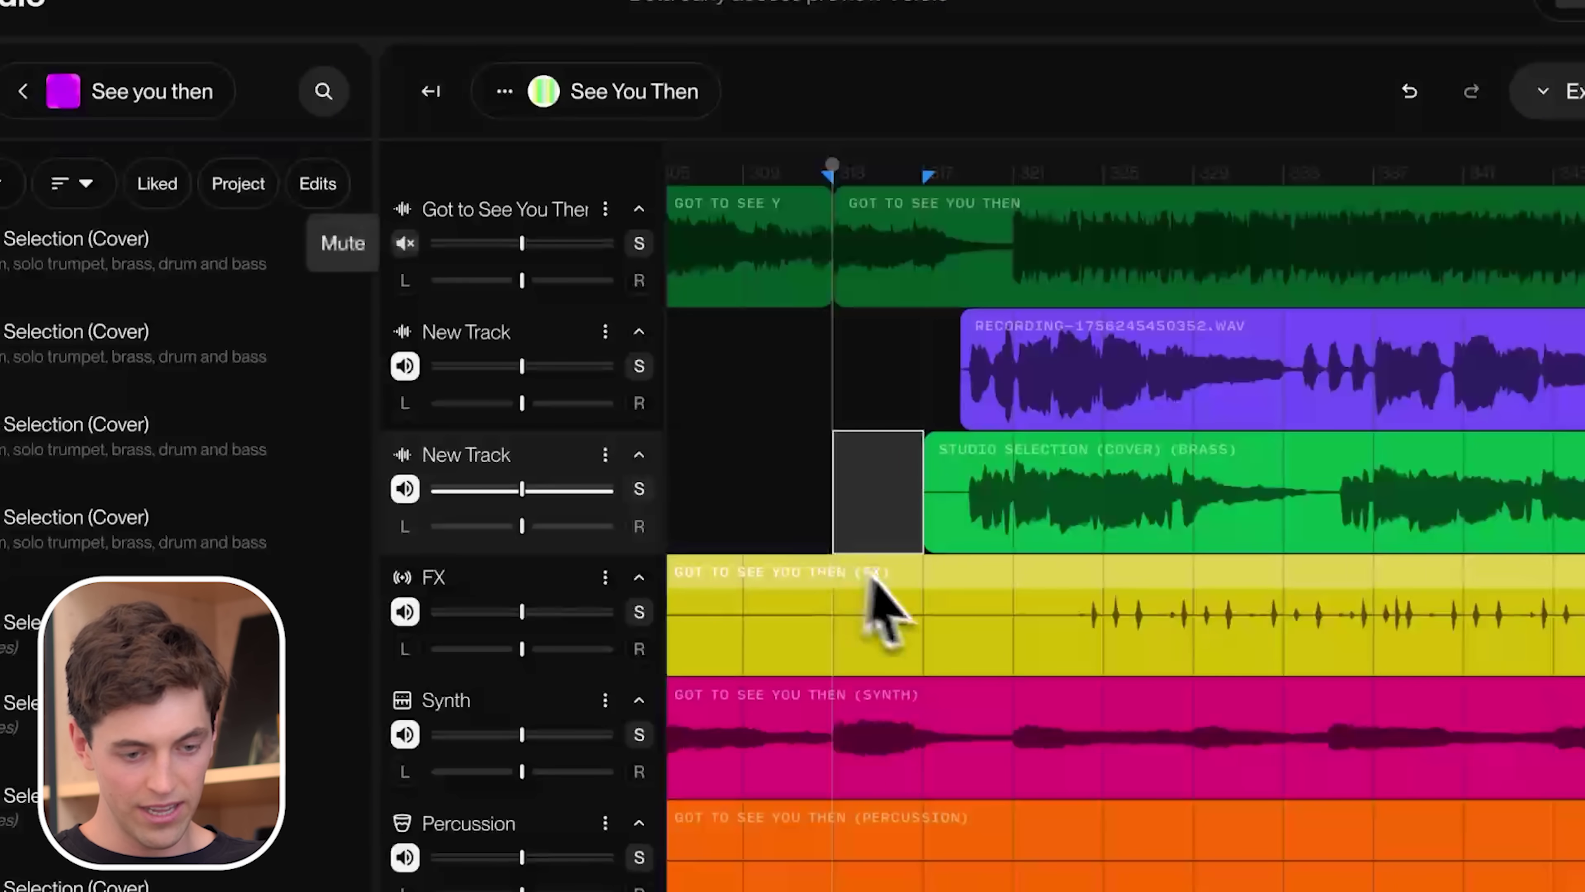
pyautogui.click(405, 367)
pyautogui.click(886, 490)
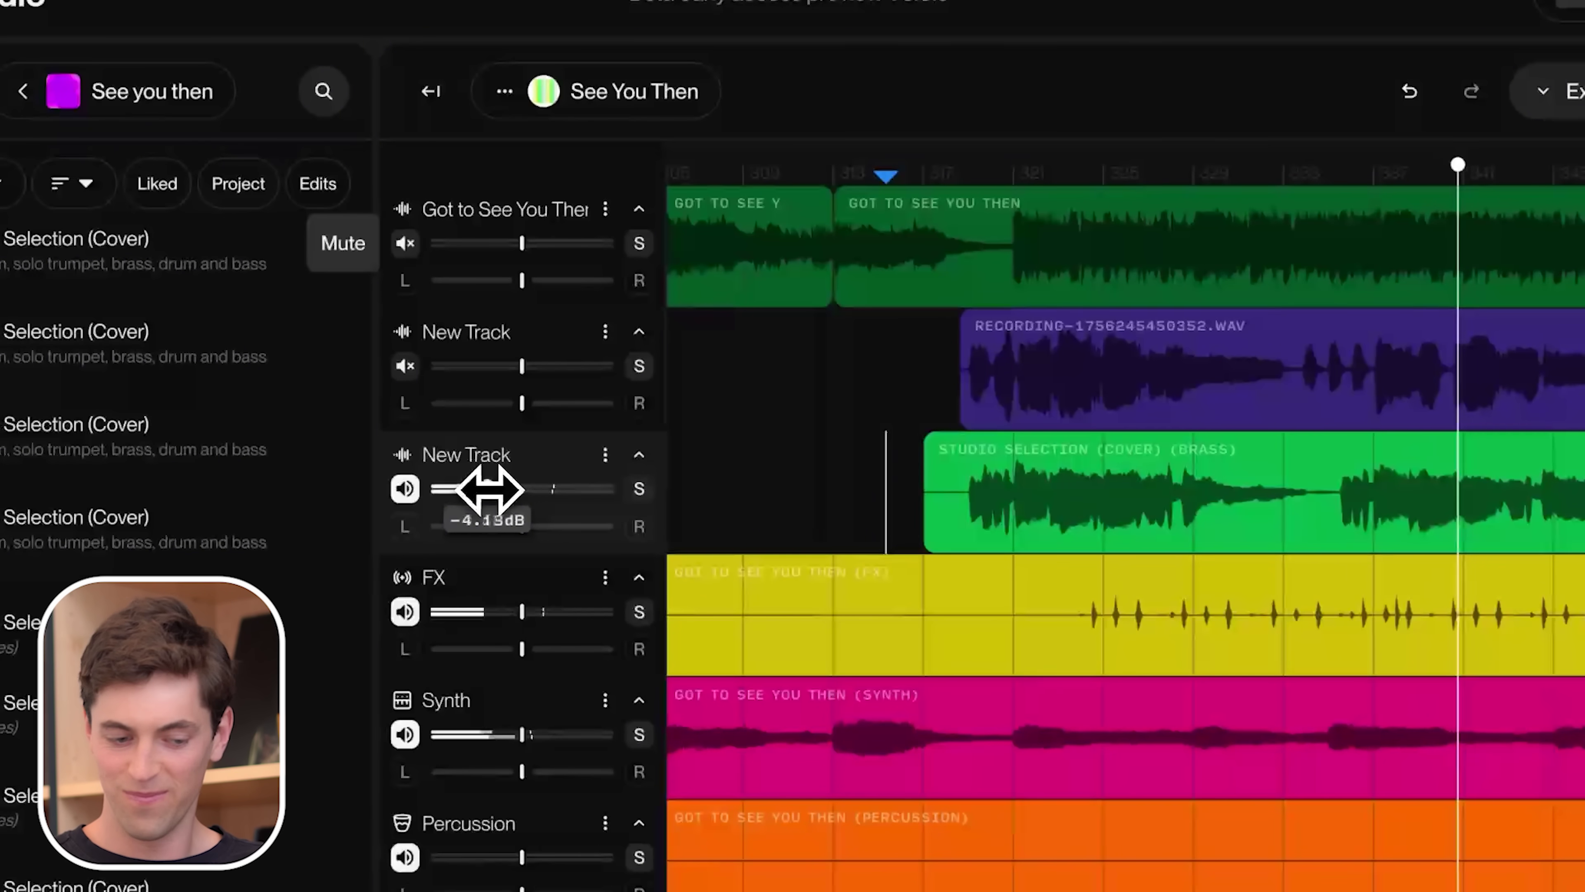
pyautogui.scroll(-5, 1089, 520)
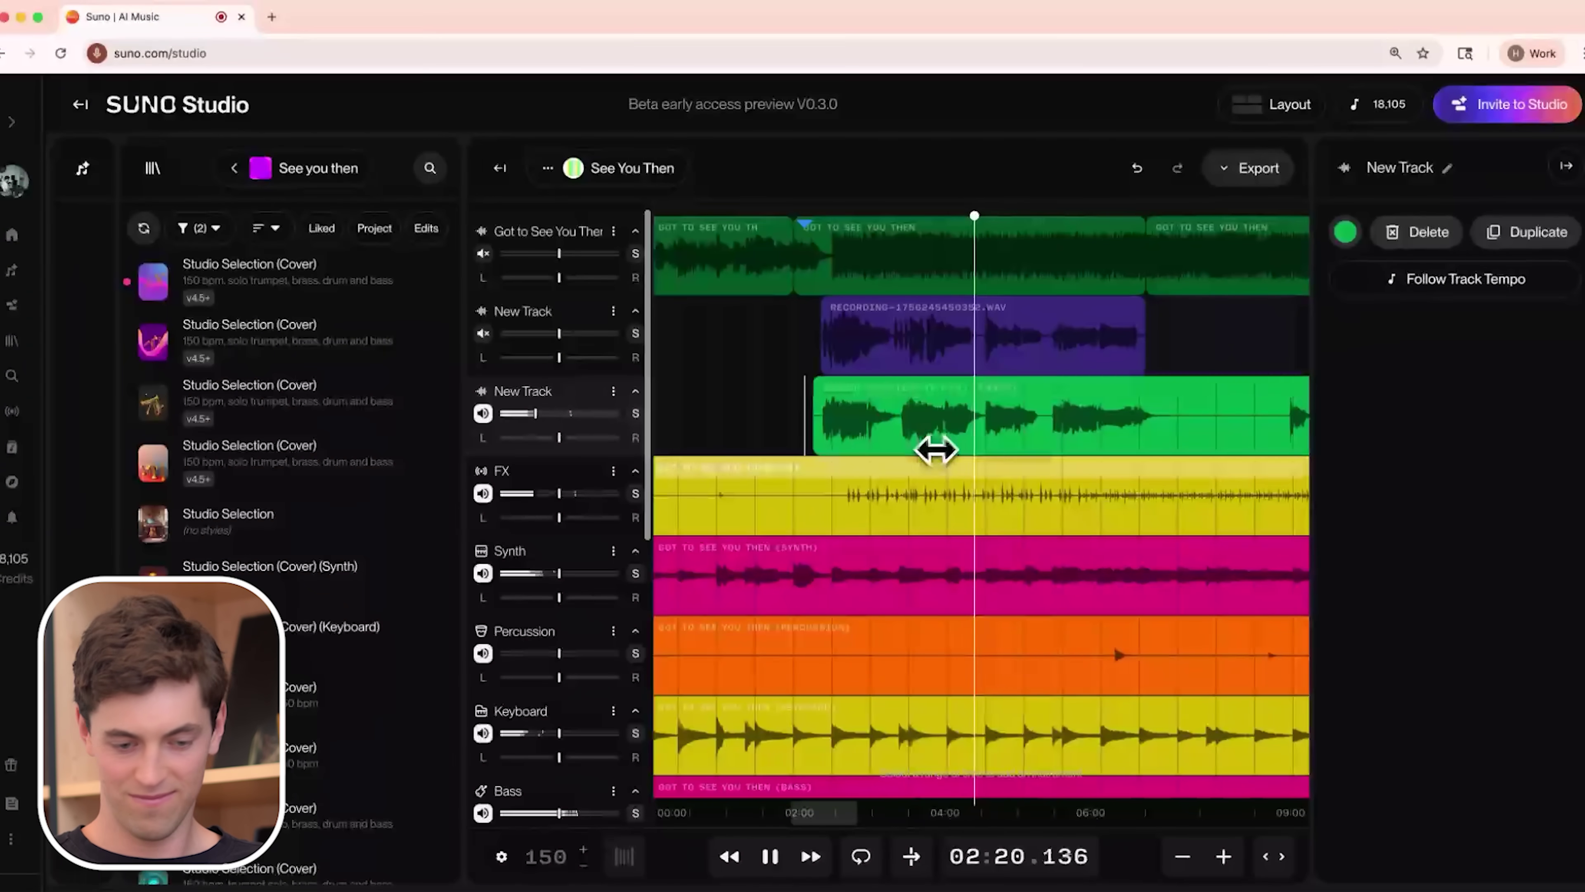
# Briefly solo the original recording during playback to compare it with the brass stem
pyautogui.click(980, 364)
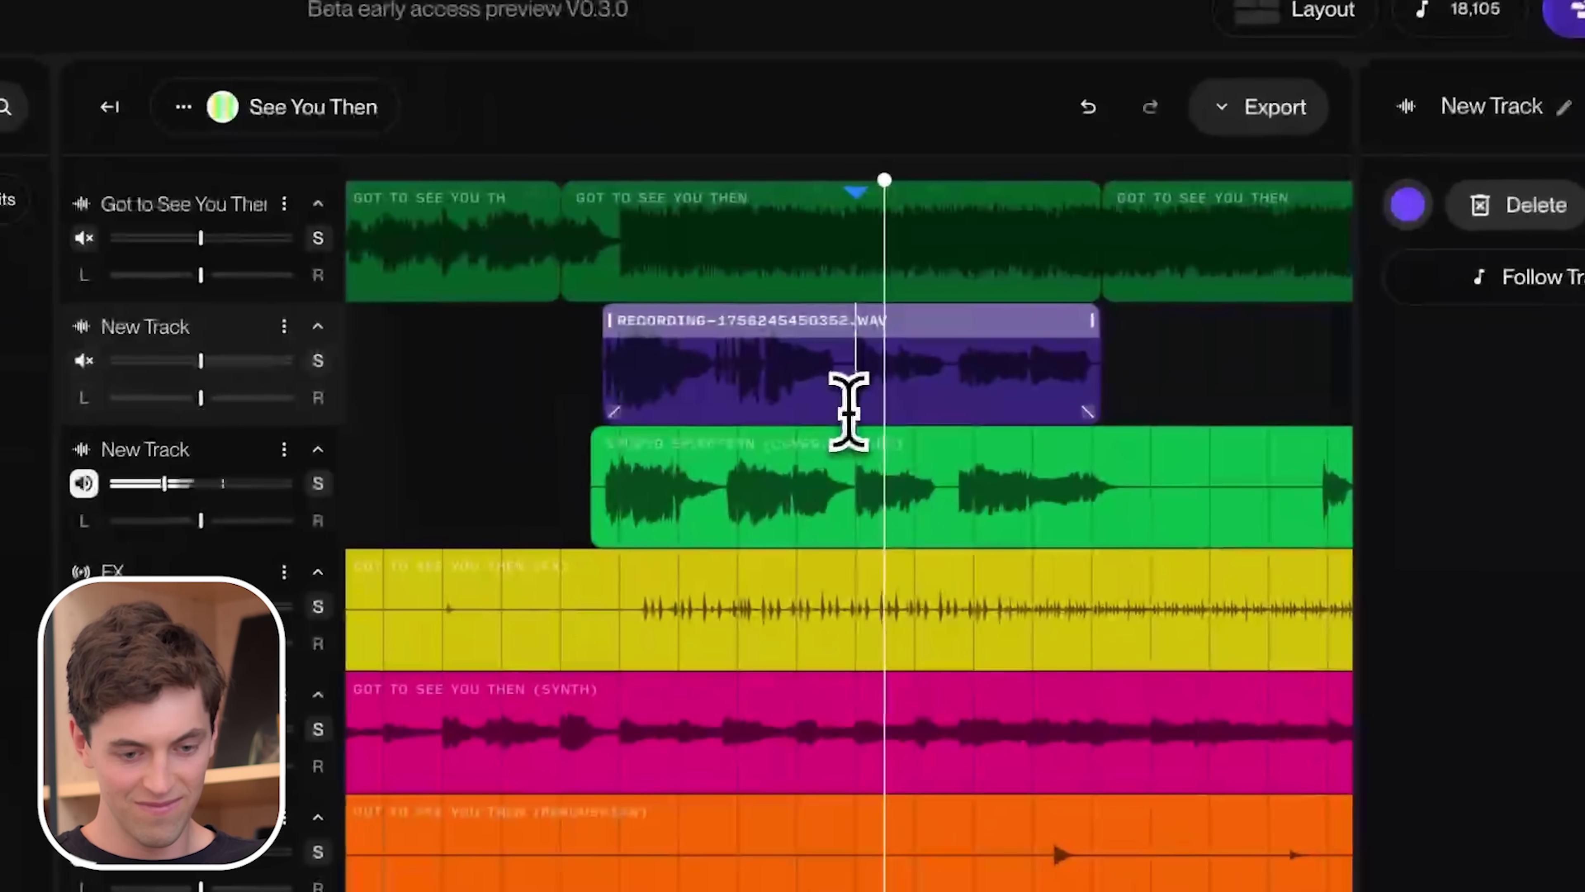
pyautogui.press('s')
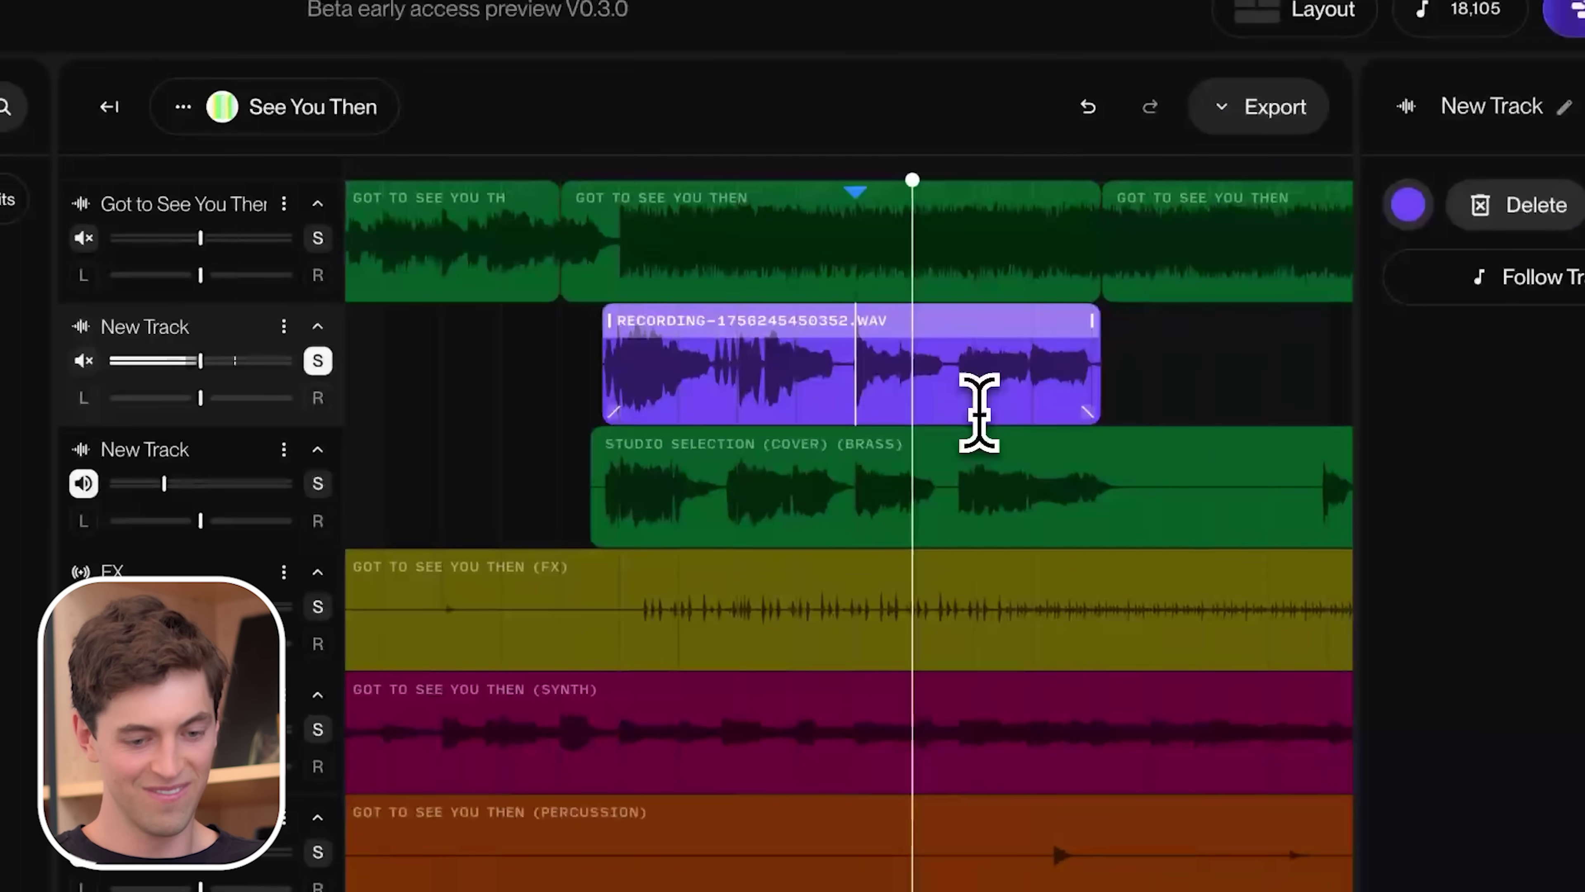
pyautogui.press('s')
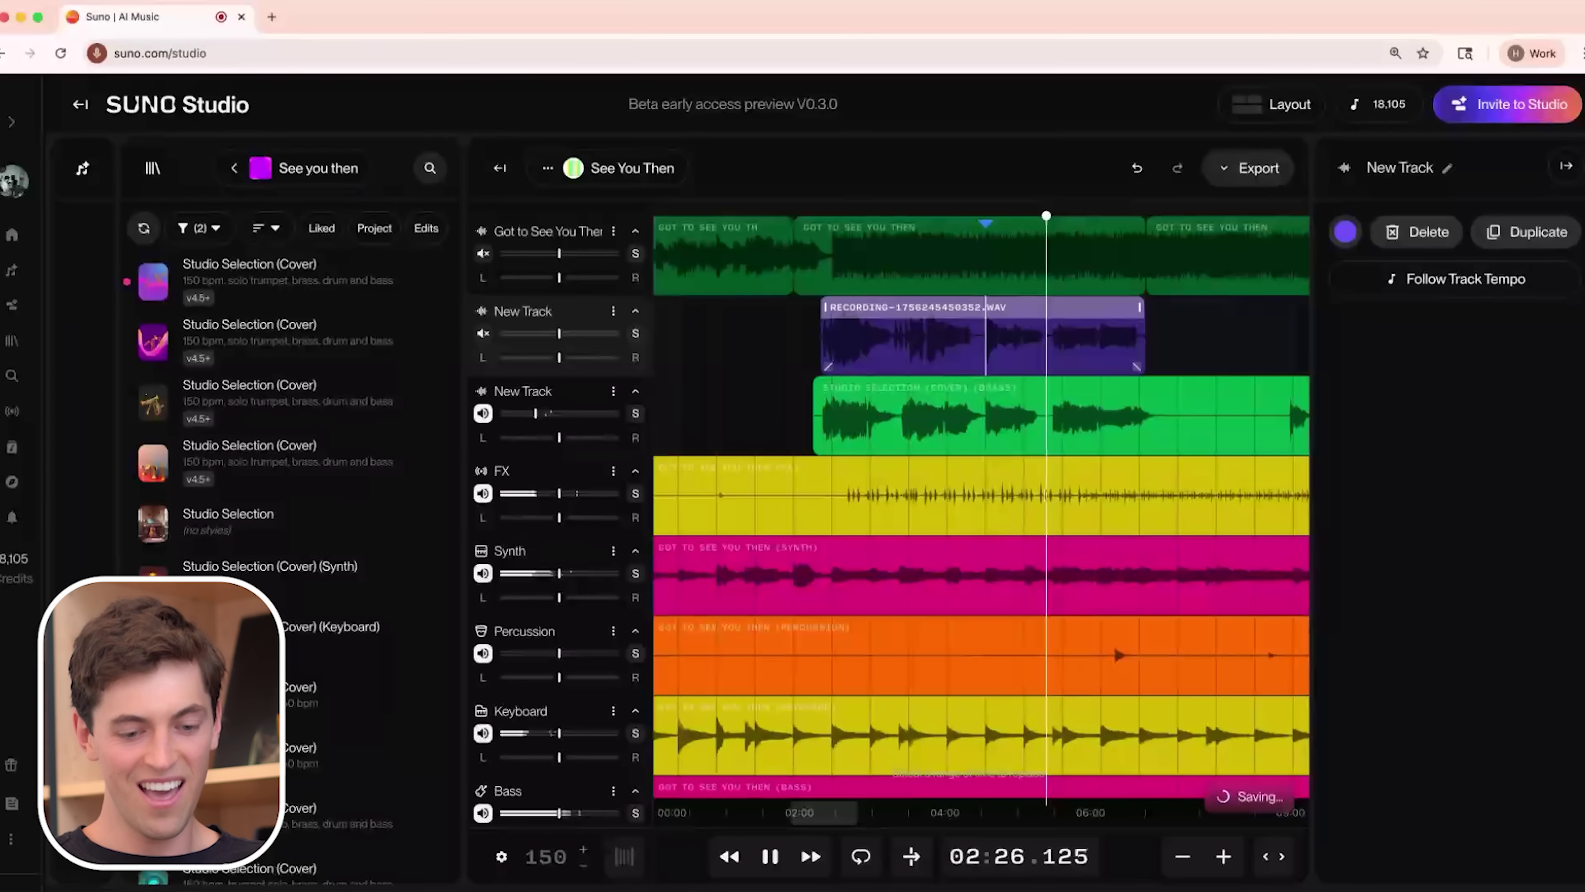
pyautogui.press('space')
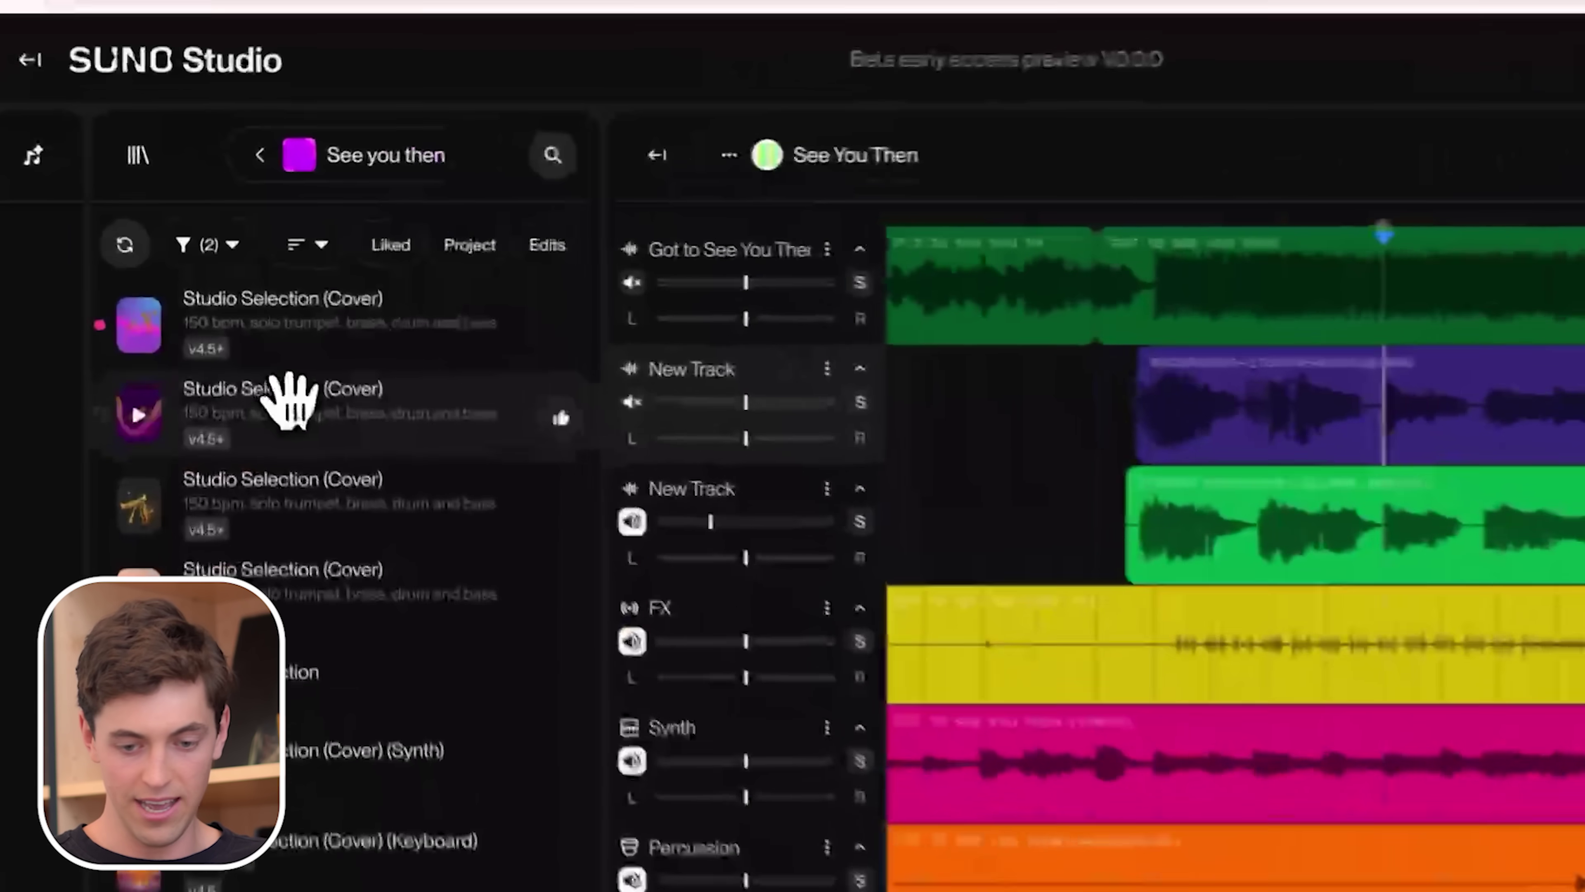
# Add the woodwinds stem of the second Studio Selection (Cover) on a new track and delete the portion before its split
pyautogui.click(261, 330)
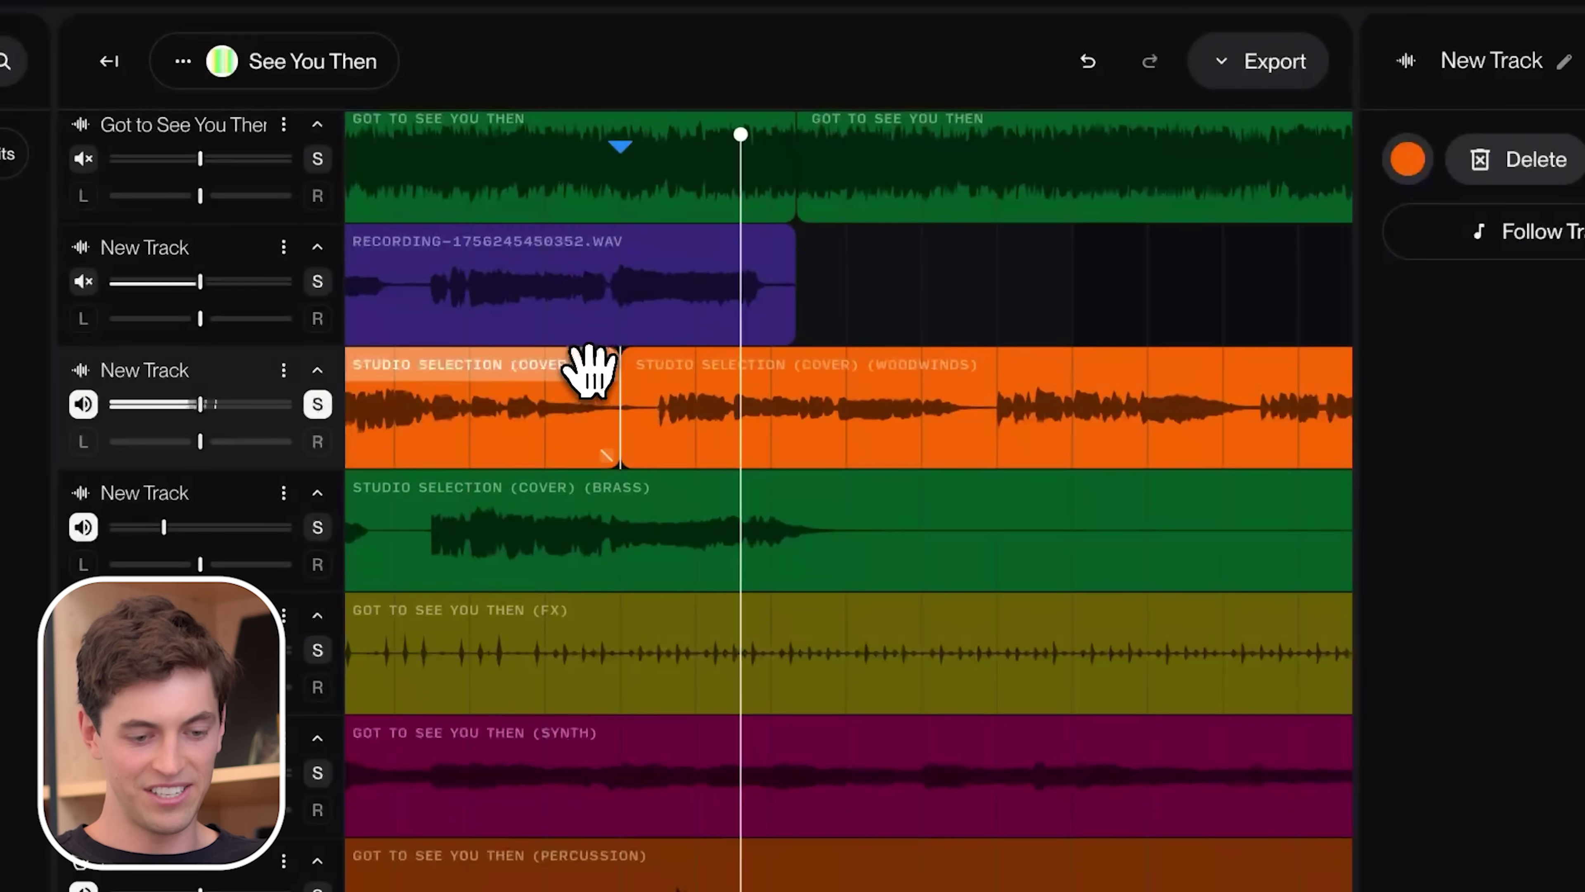
pyautogui.click(587, 368)
pyautogui.press('Delete')
pyautogui.scroll(3, 587, 368)
pyautogui.scroll(-2, 584, 365)
pyautogui.scroll(5, 584, 364)
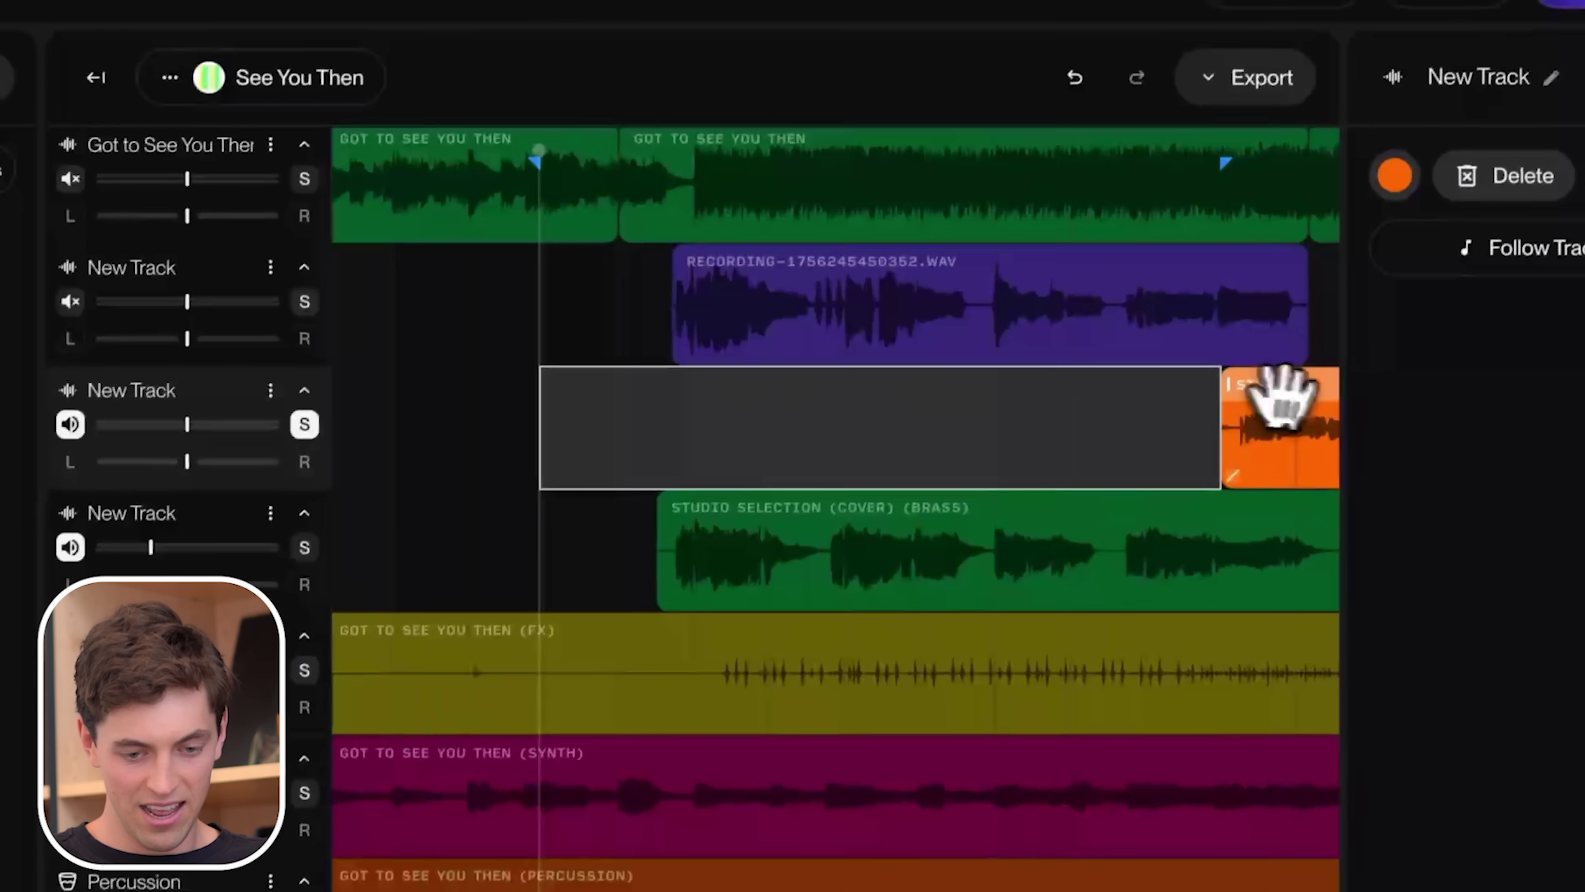
# Move the remaining woodwinds clip earlier into the recorded section and turn off its track's solo
pyautogui.moveTo(1283, 400); pyautogui.dragTo(718, 433)
pyautogui.click(462, 450)
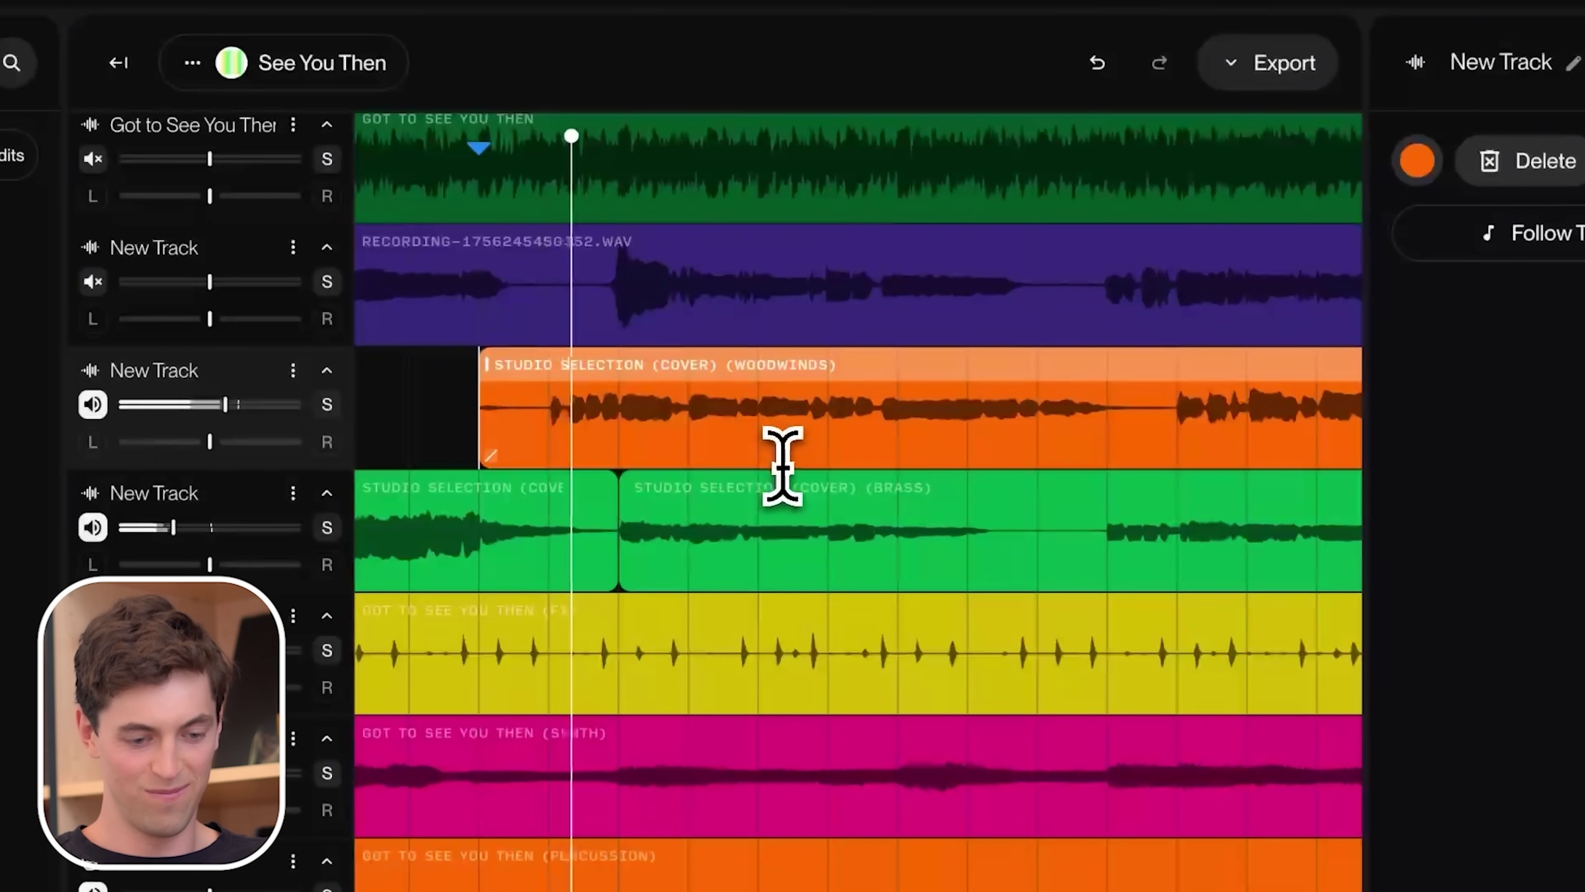
# Set the woodwinds clip's volume to +2.3 dB and play it back together with the brass and other stems
pyautogui.scroll(-2, 942, 373)
pyautogui.click(948, 375)
pyautogui.moveTo(1380, 532); pyautogui.dragTo(1383, 535)
pyautogui.hscroll(3, 899, 517)
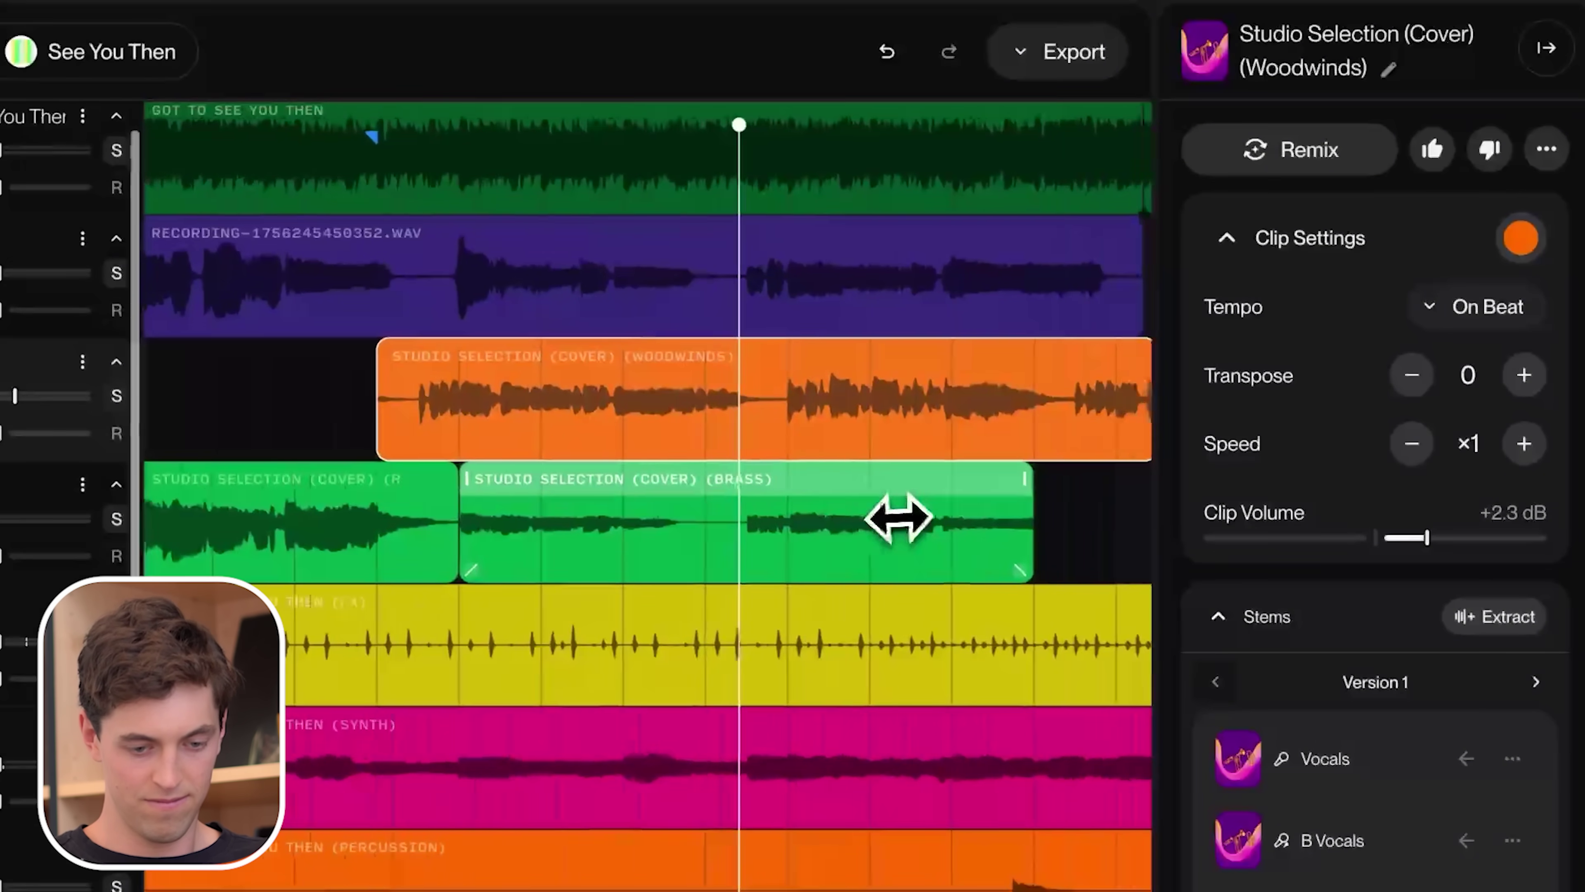
pyautogui.hscroll(5, 989, 473)
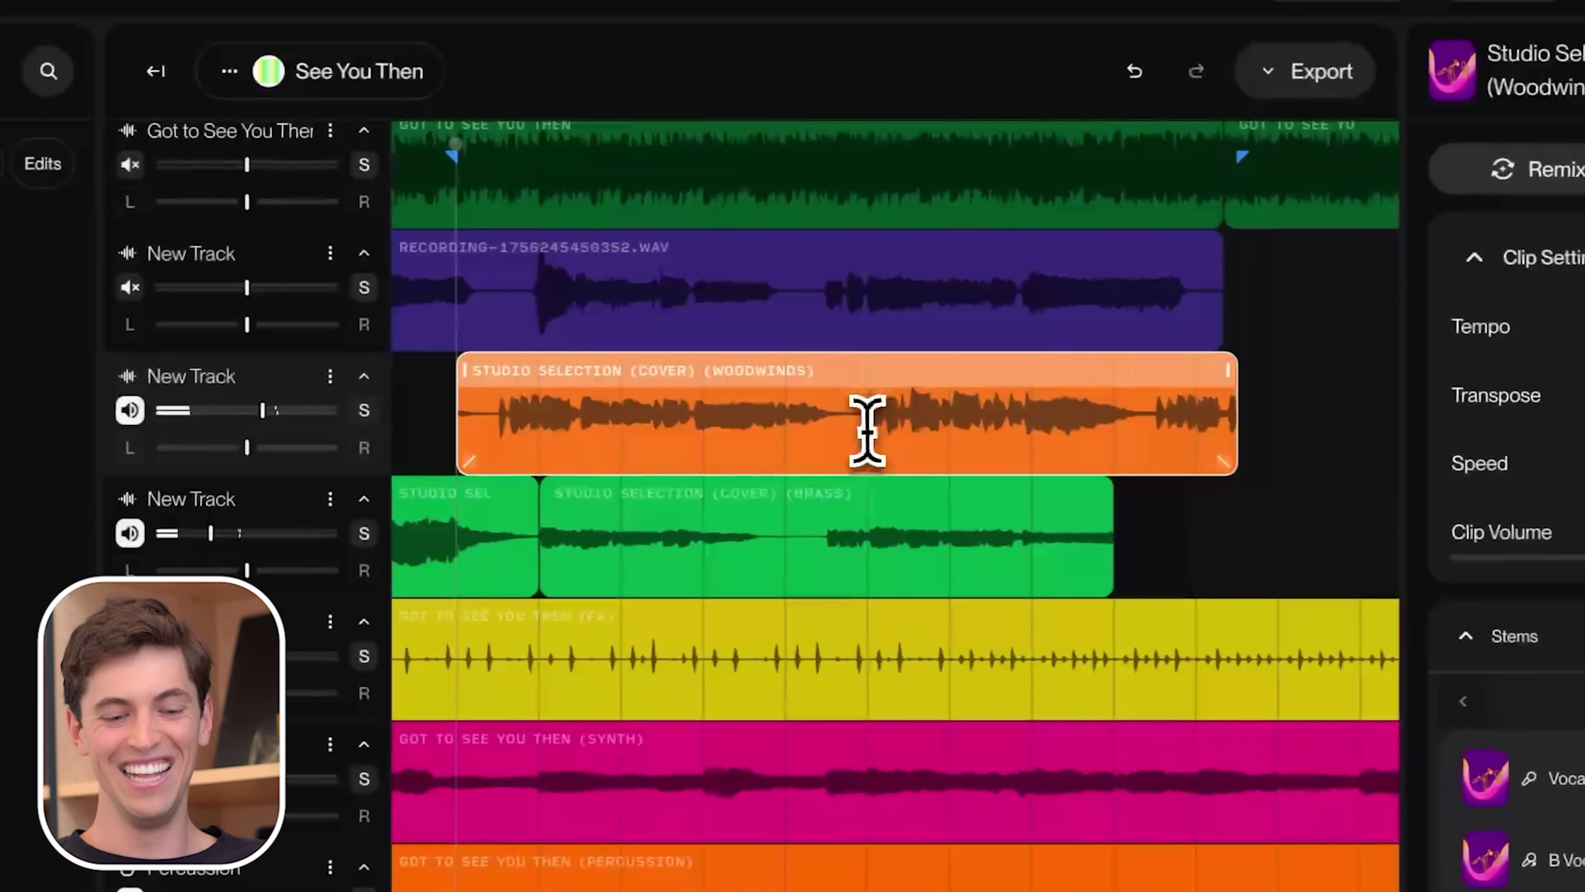
pyautogui.click(867, 431)
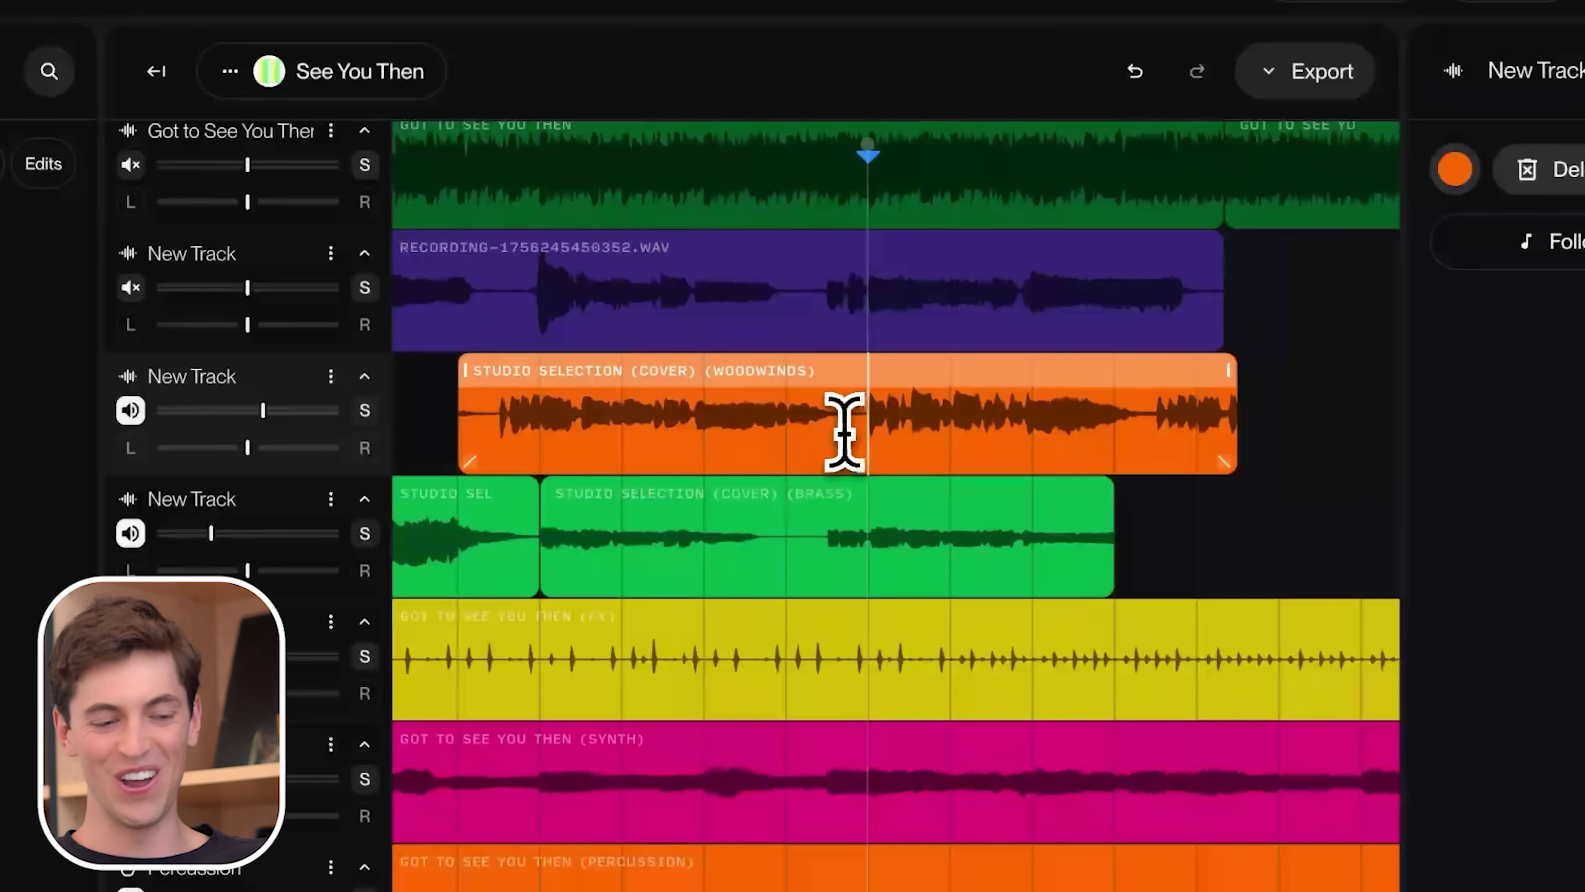